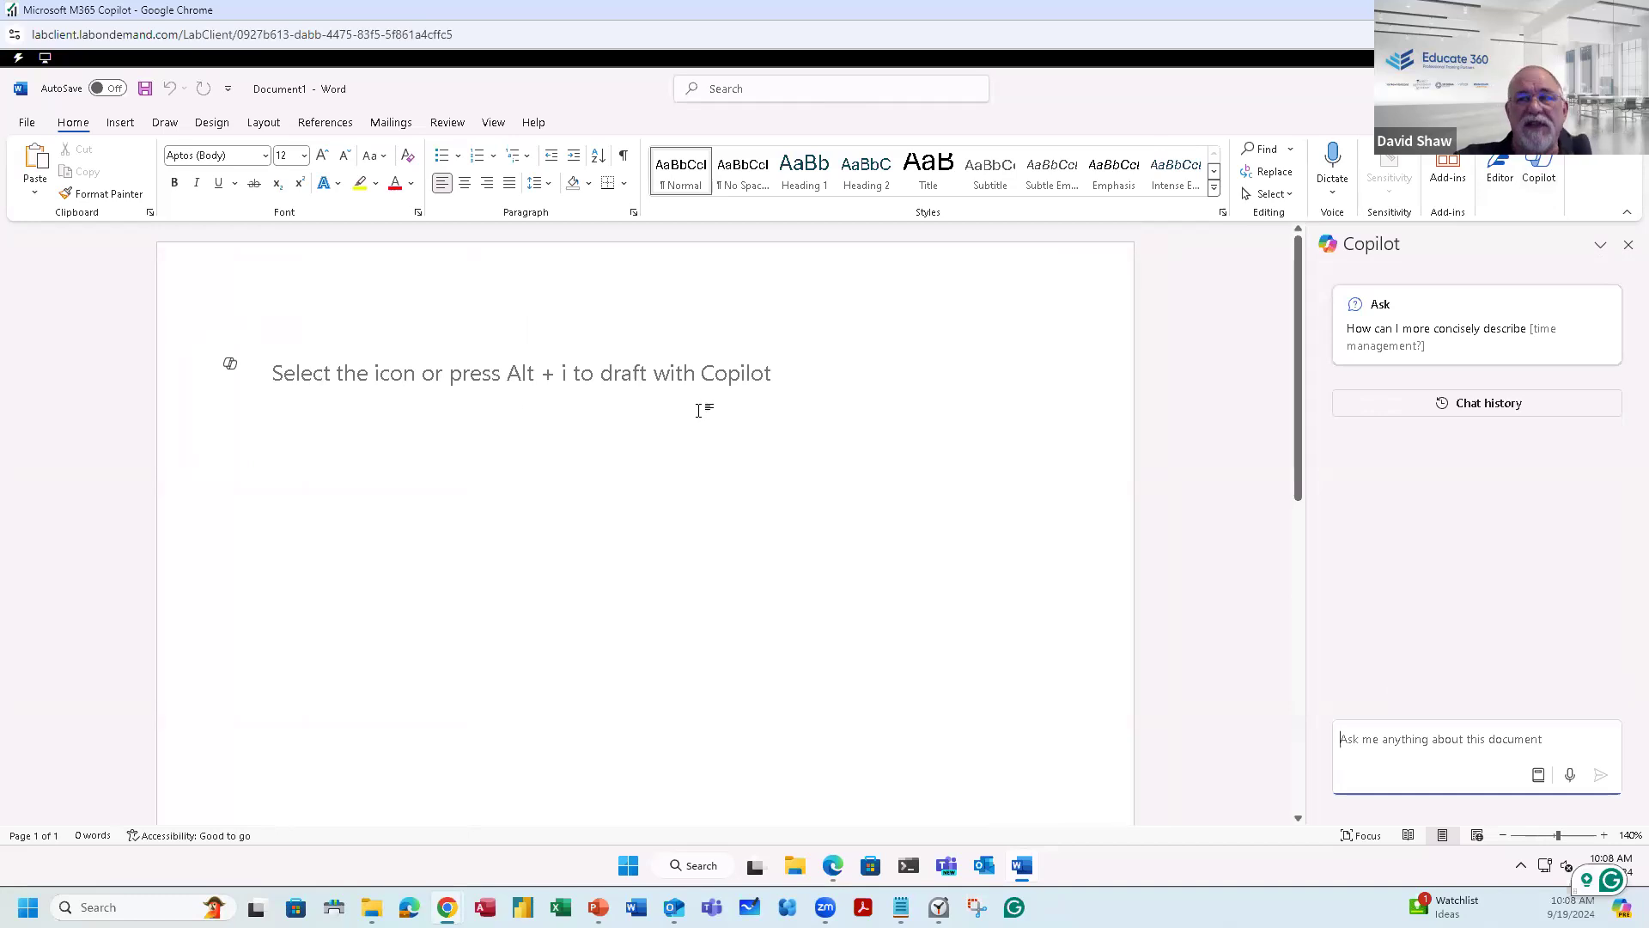
# Step: Generate a Copilot draft in the blank document with the prompt "Draft a marketing proposal."
pyautogui.click(230, 365)
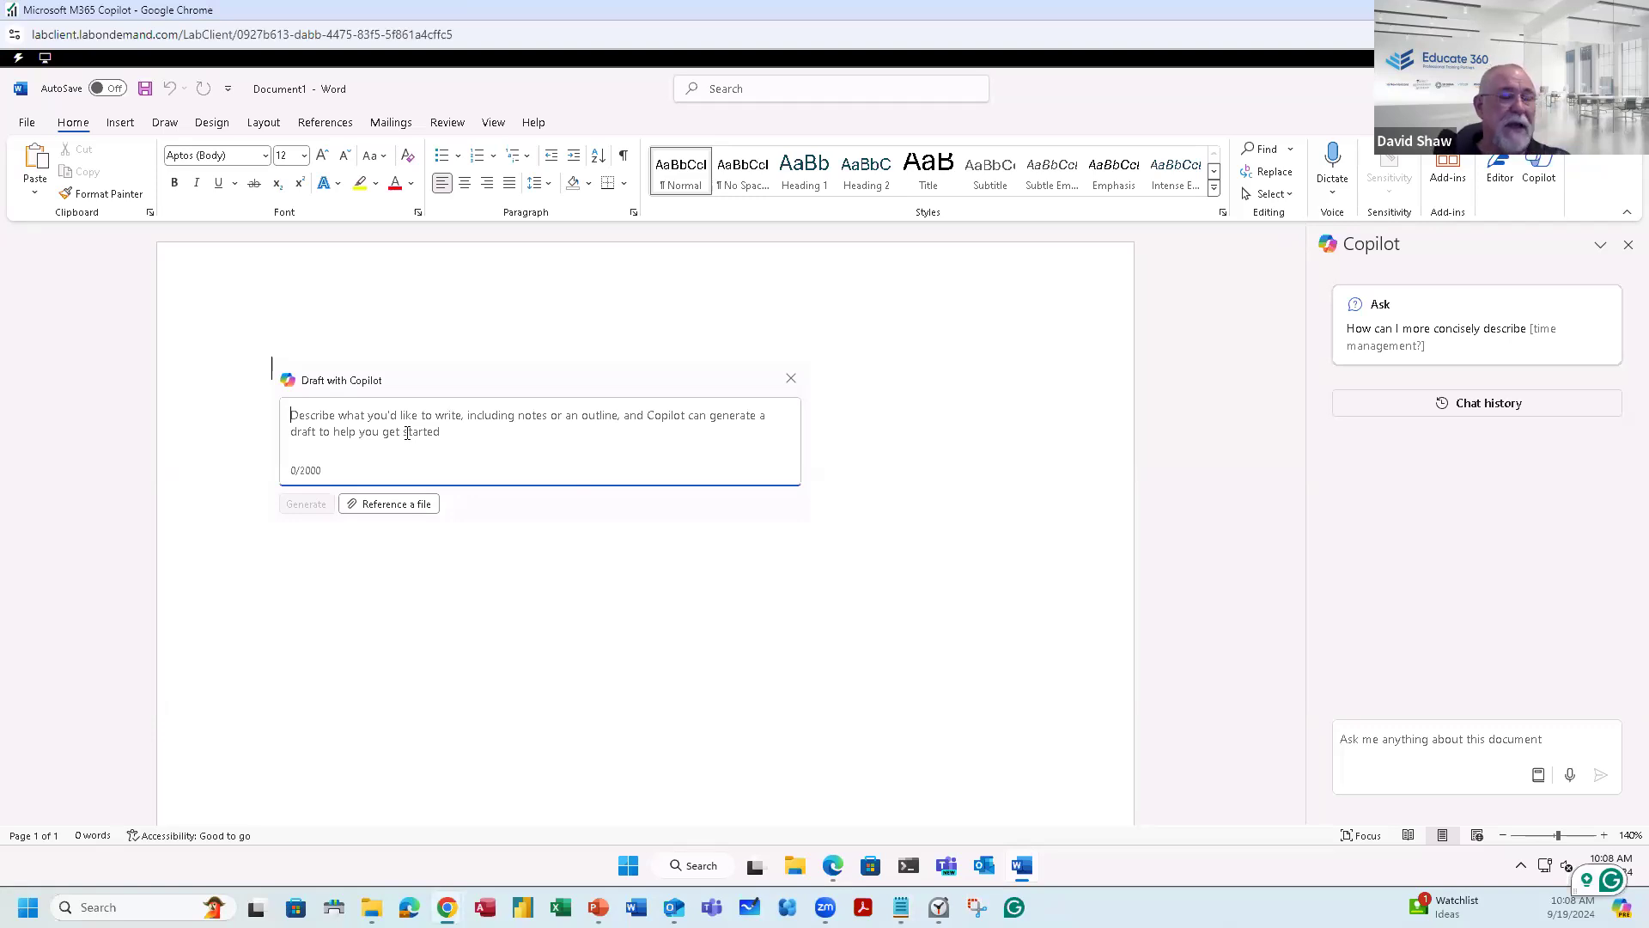
pyautogui.write('Draft a marketing proposal.')
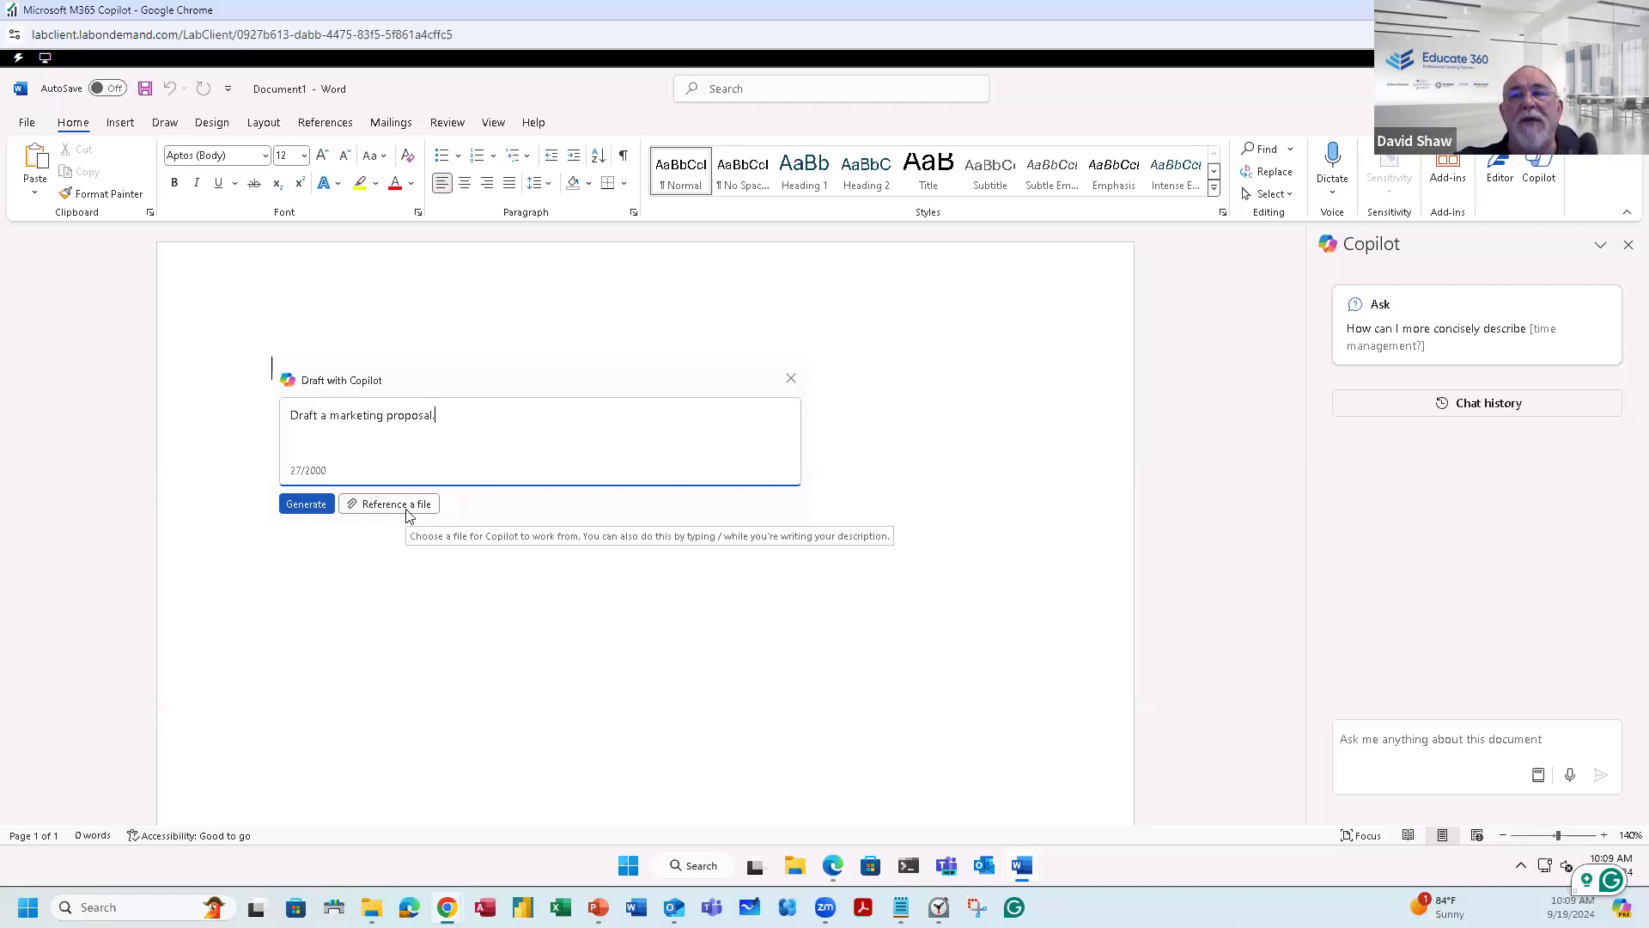
pyautogui.click(305, 506)
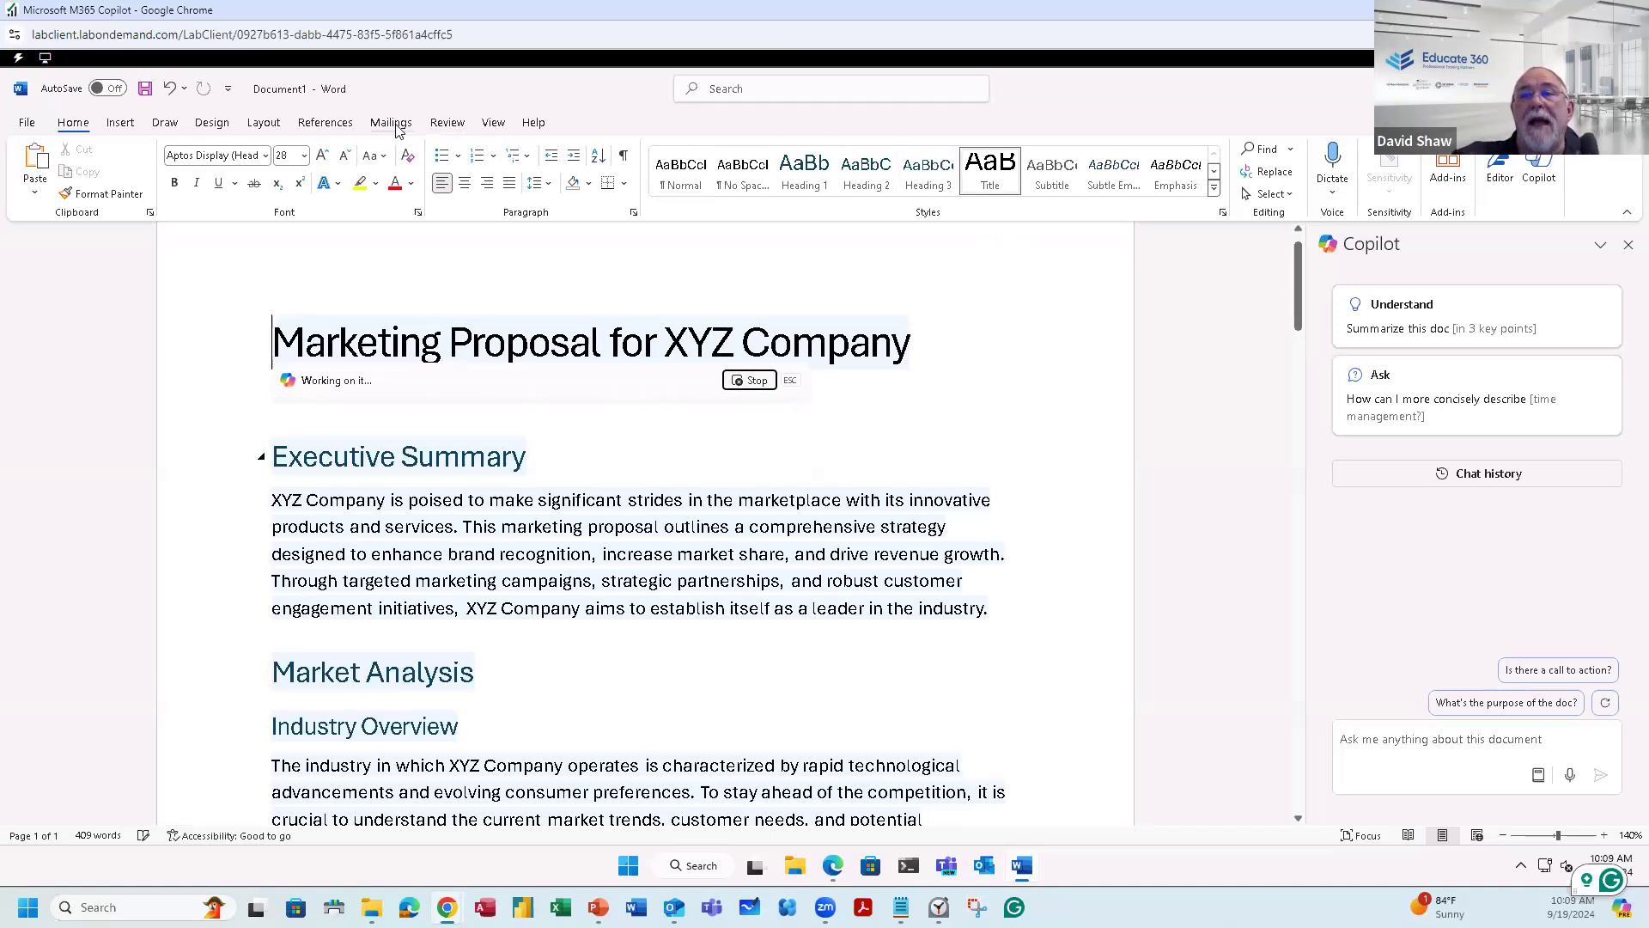
# Step: Show the Navigation pane and look through the sections of the generated marketing proposal
pyautogui.click(493, 122)
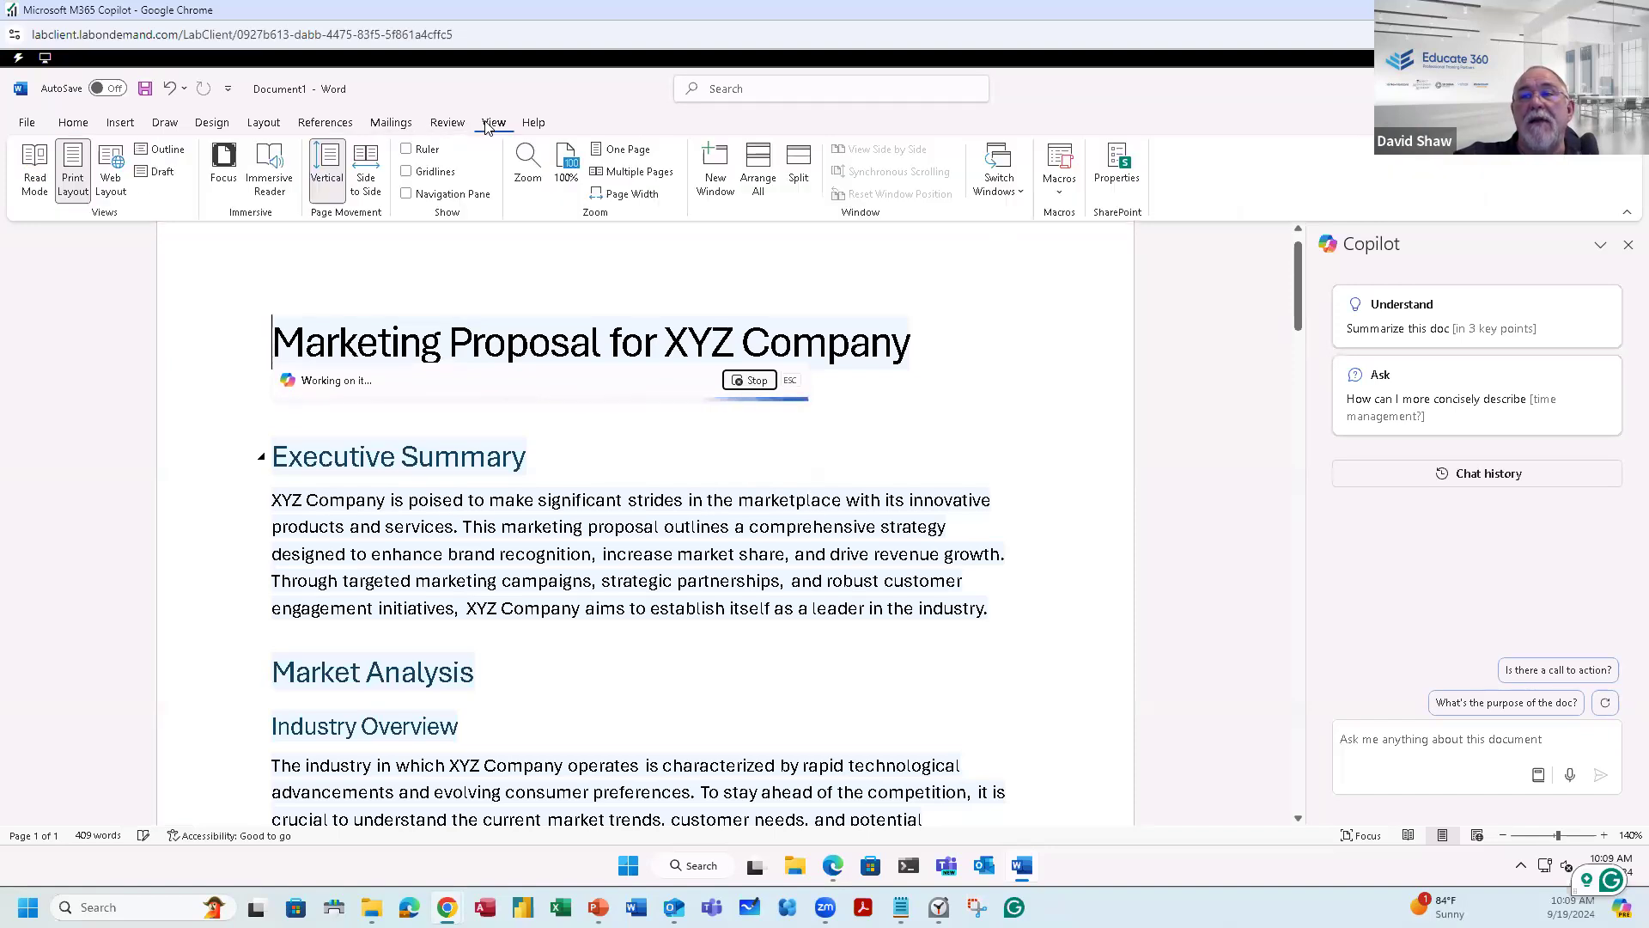
pyautogui.click(407, 193)
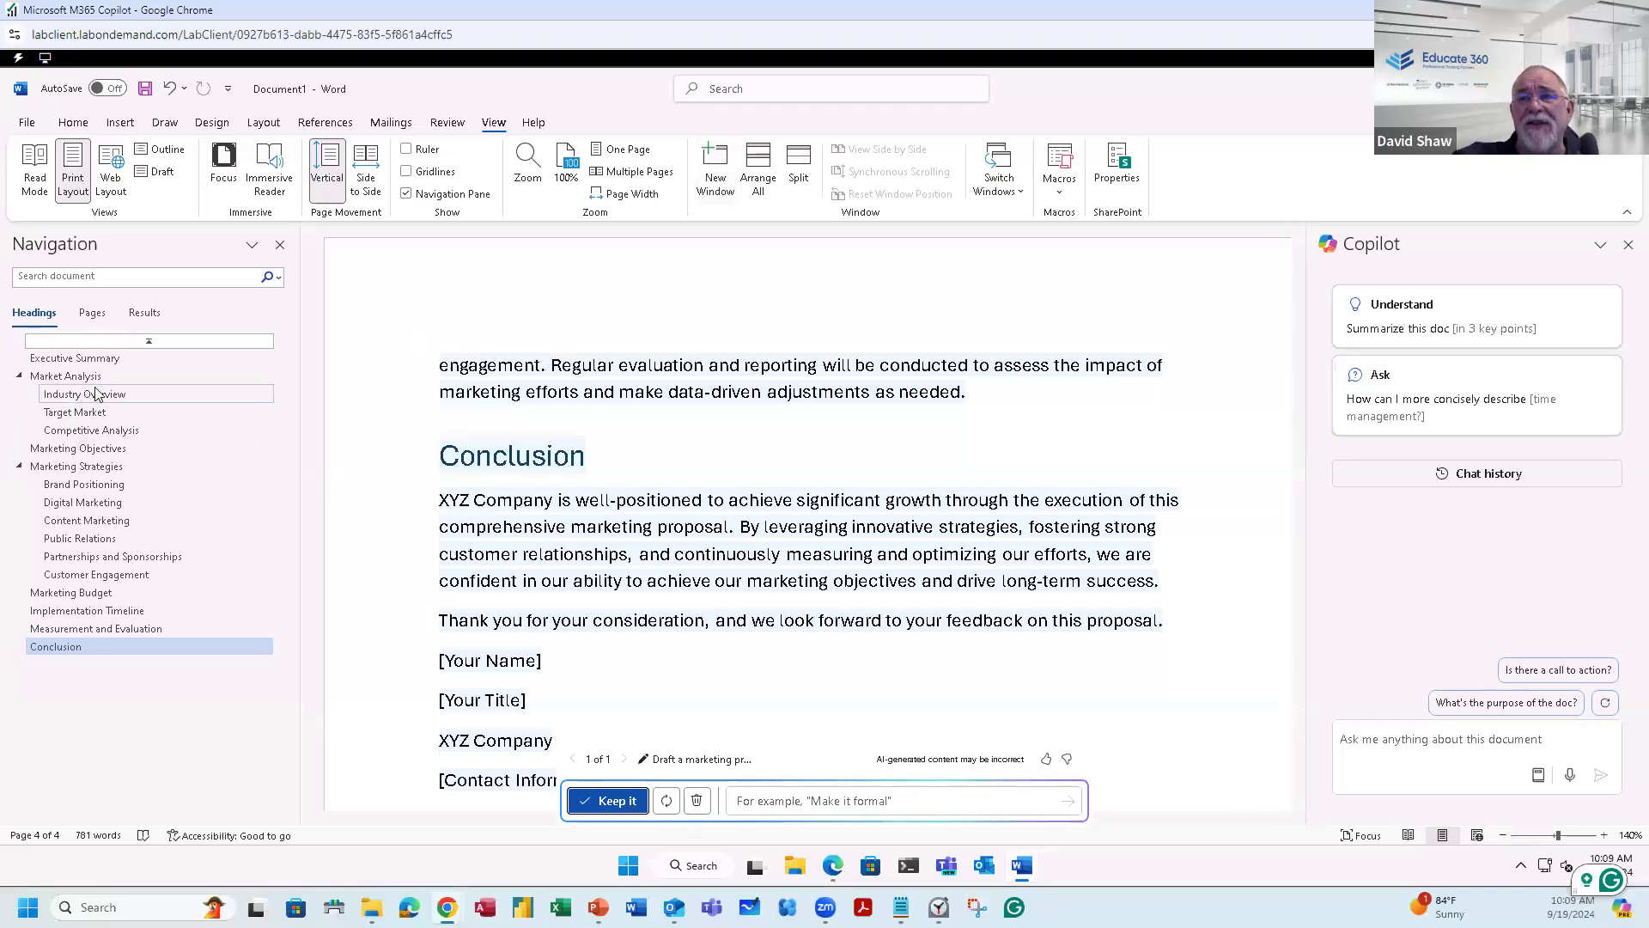
pyautogui.scroll(15, 404, 558)
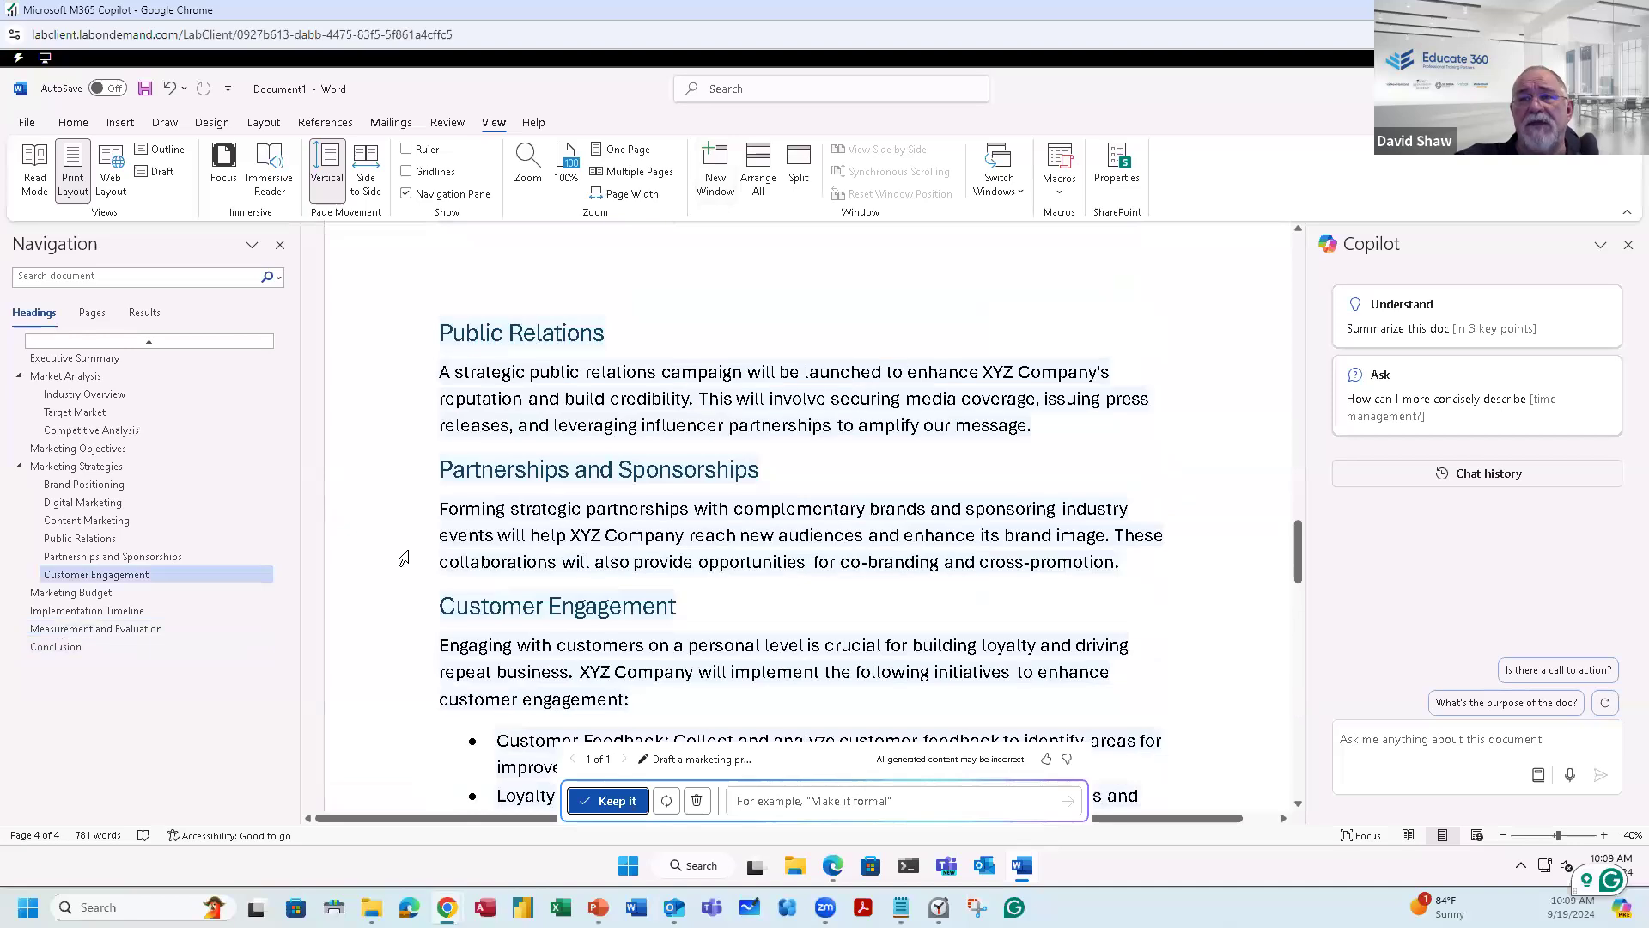
pyautogui.scroll(7, 404, 558)
pyautogui.scroll(-8, 402, 557)
pyautogui.scroll(-20, 403, 557)
pyautogui.scroll(6, 403, 557)
pyautogui.scroll(3, 403, 558)
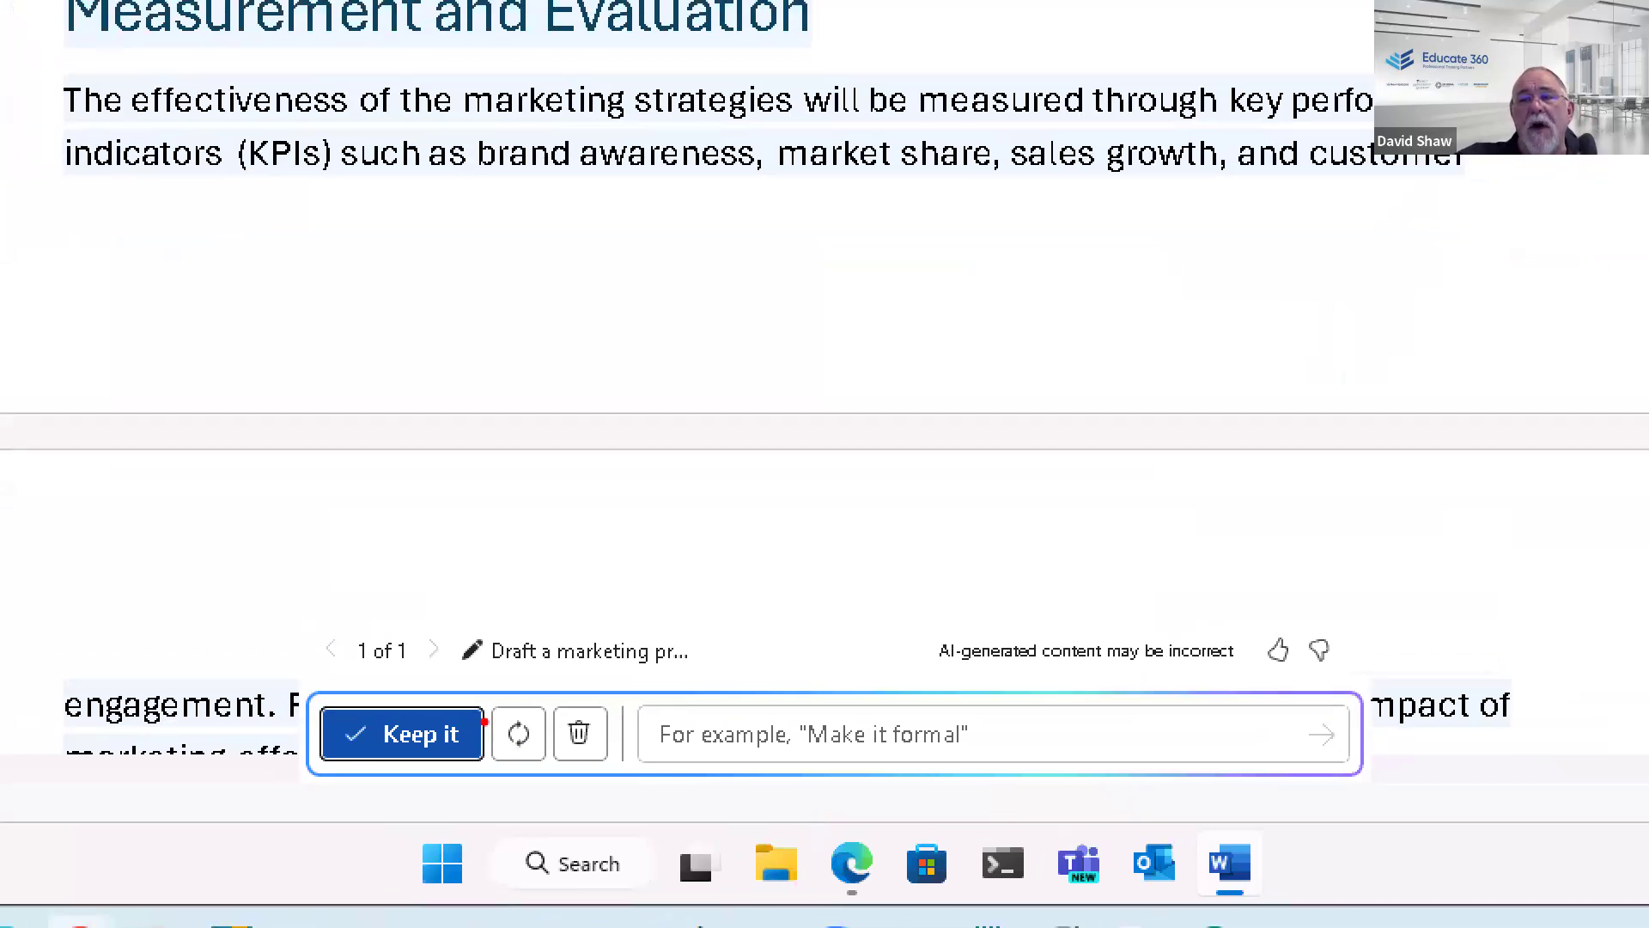
pyautogui.moveTo(342, 673); pyautogui.dragTo(436, 669)
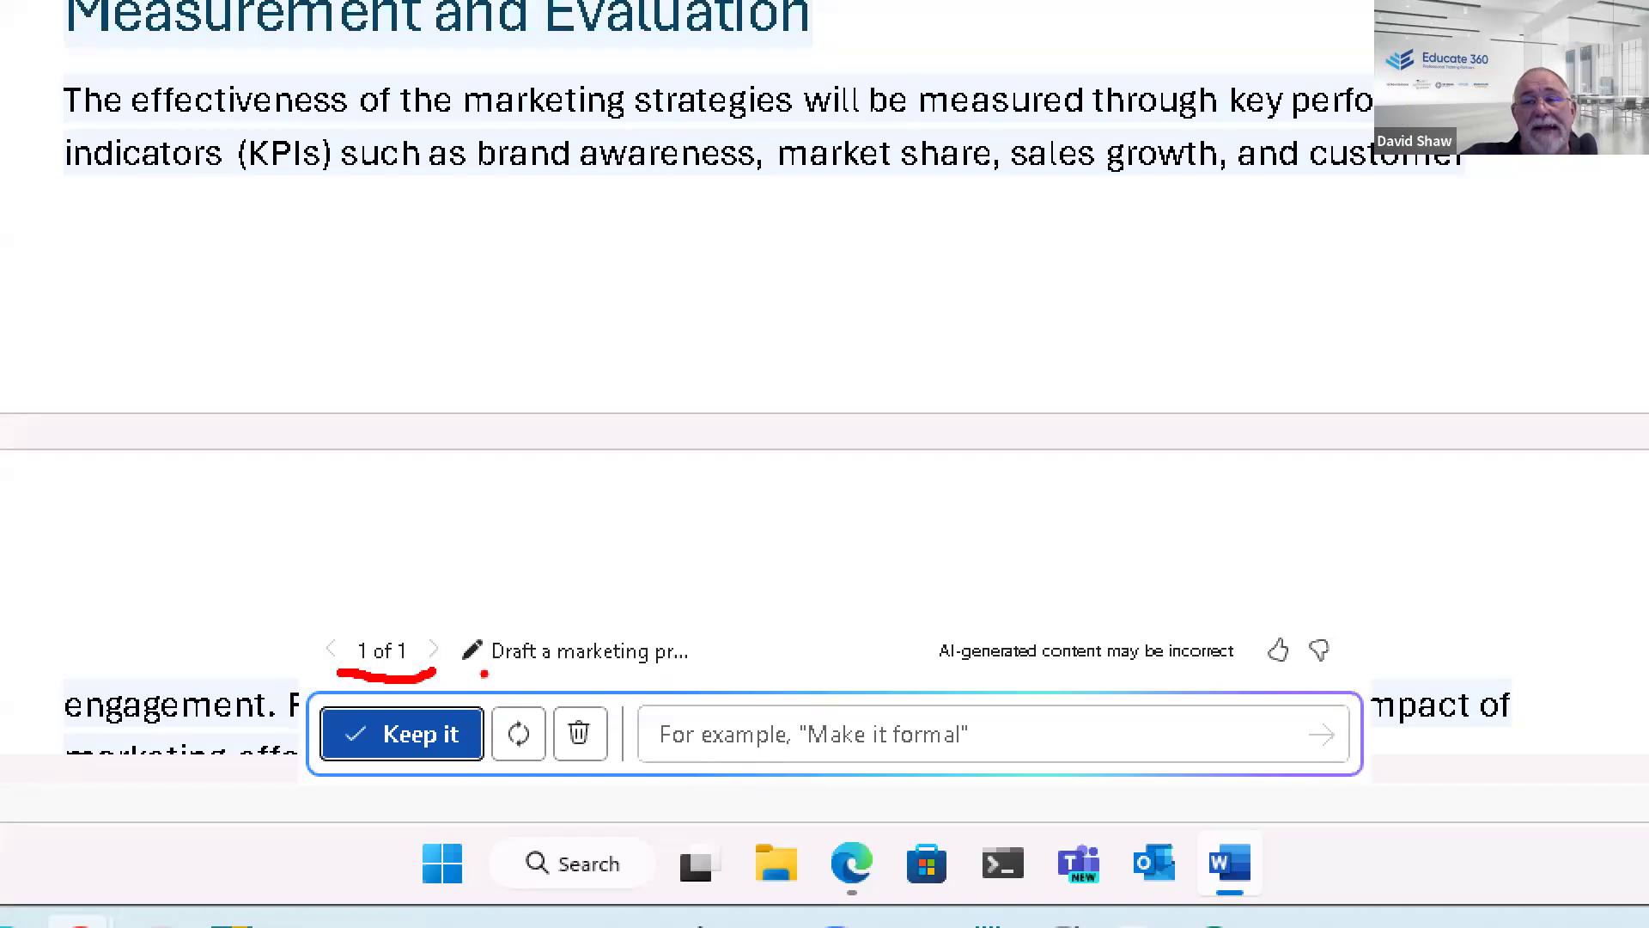
pyautogui.moveTo(475, 666); pyautogui.dragTo(650, 674)
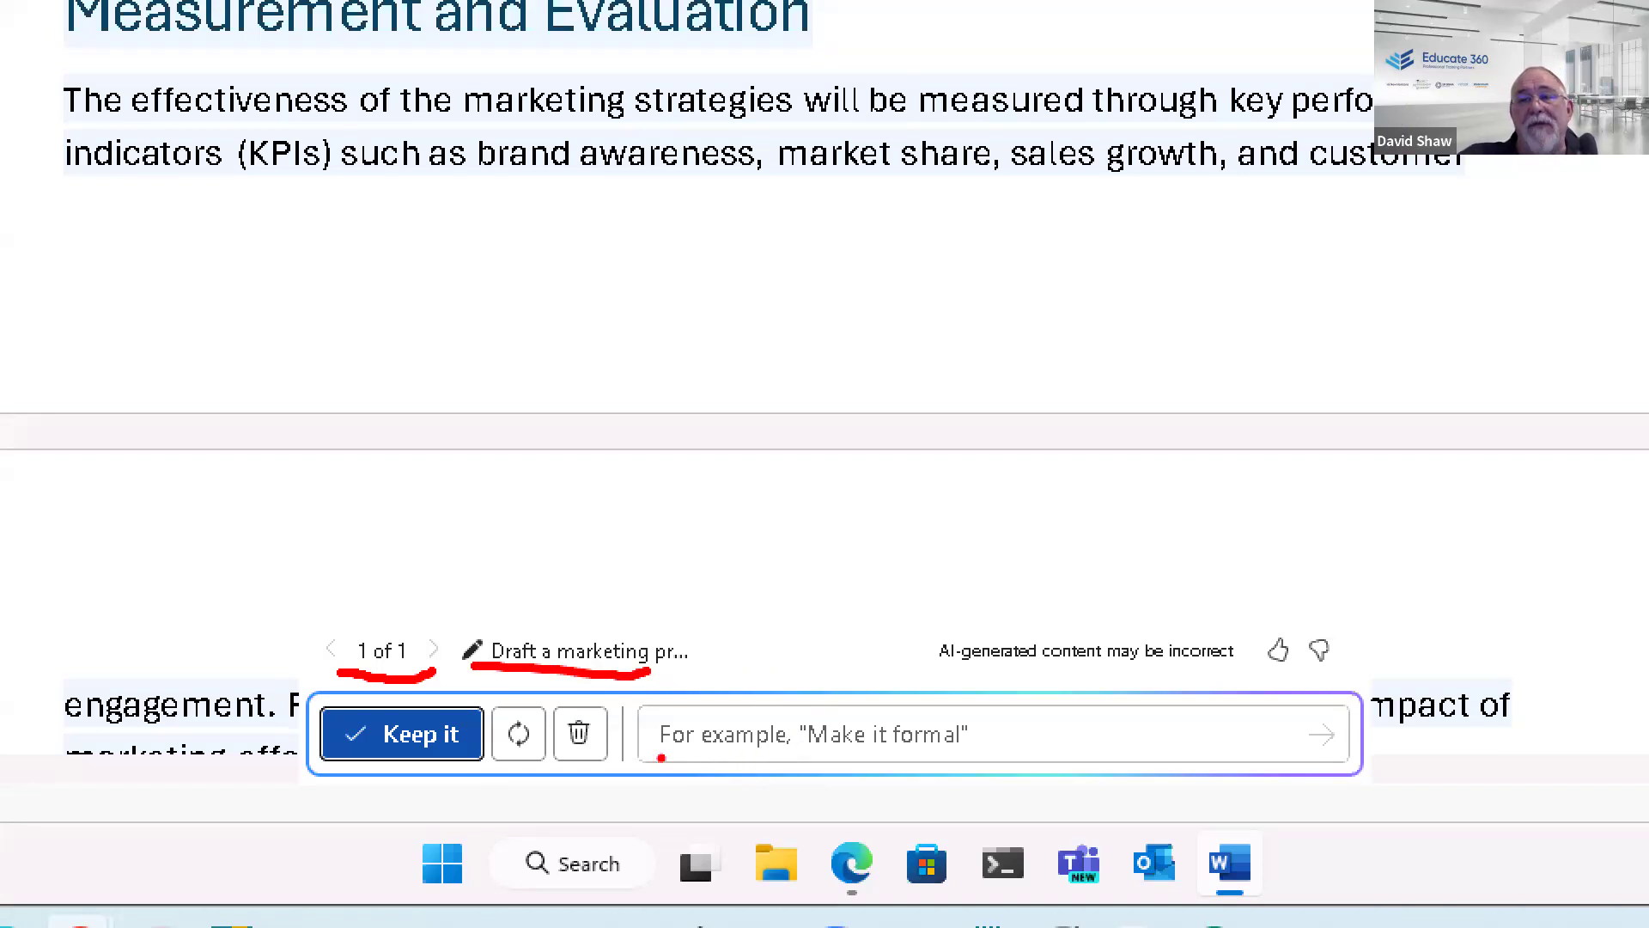
pyautogui.moveTo(662, 757); pyautogui.dragTo(994, 755)
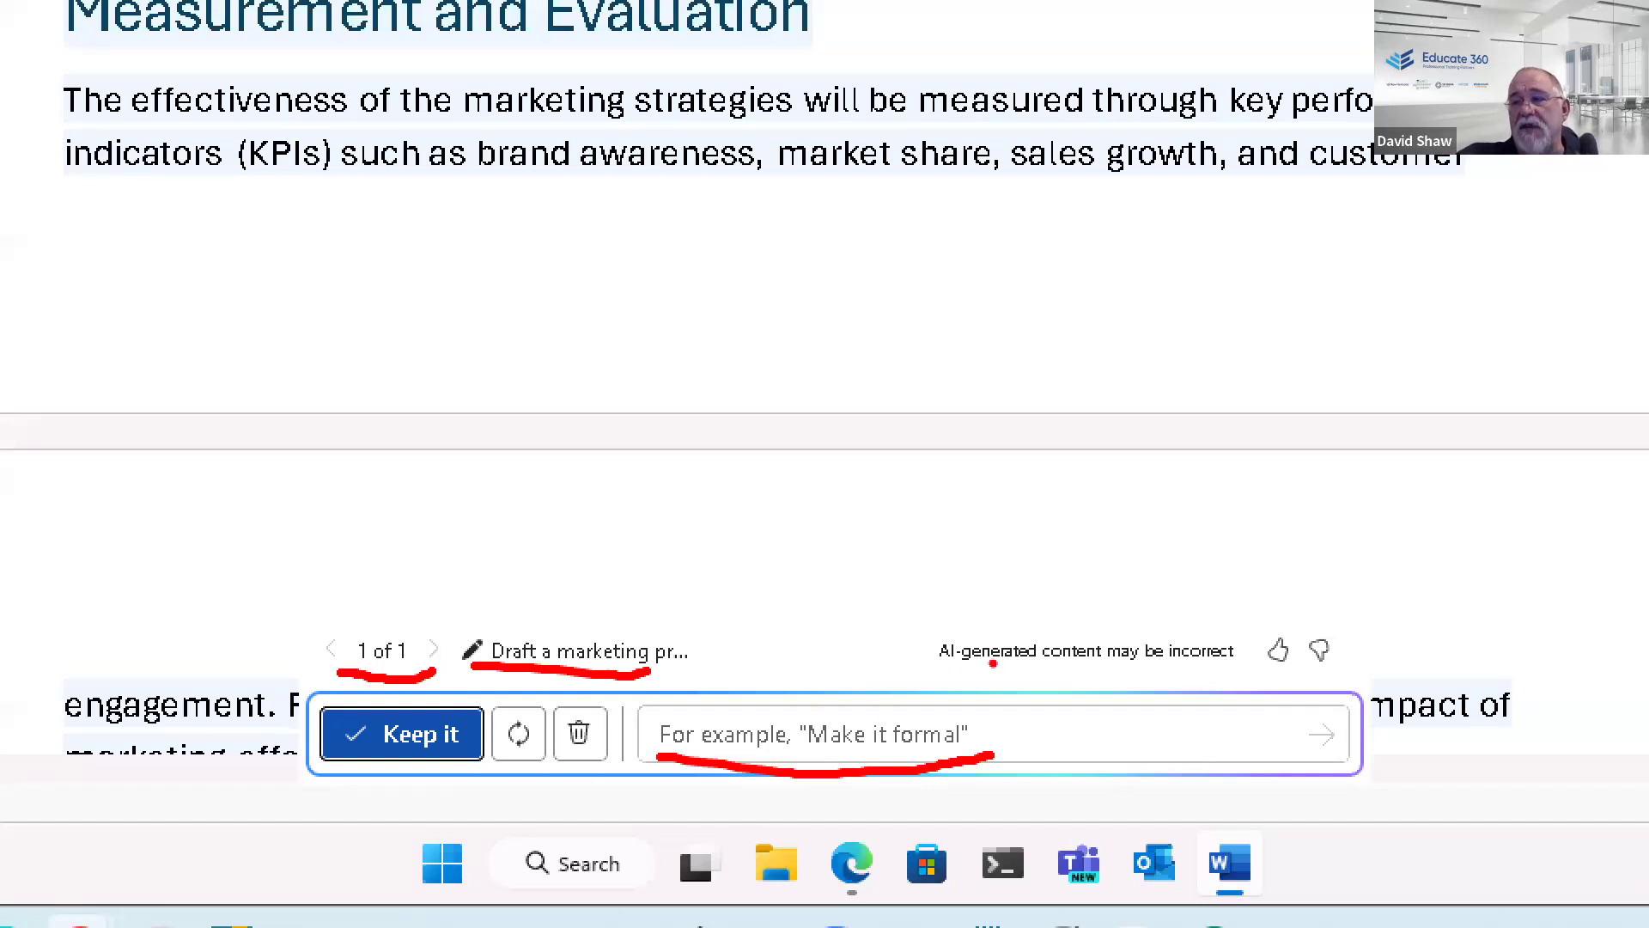
pyautogui.moveTo(943, 670); pyautogui.dragTo(1232, 662)
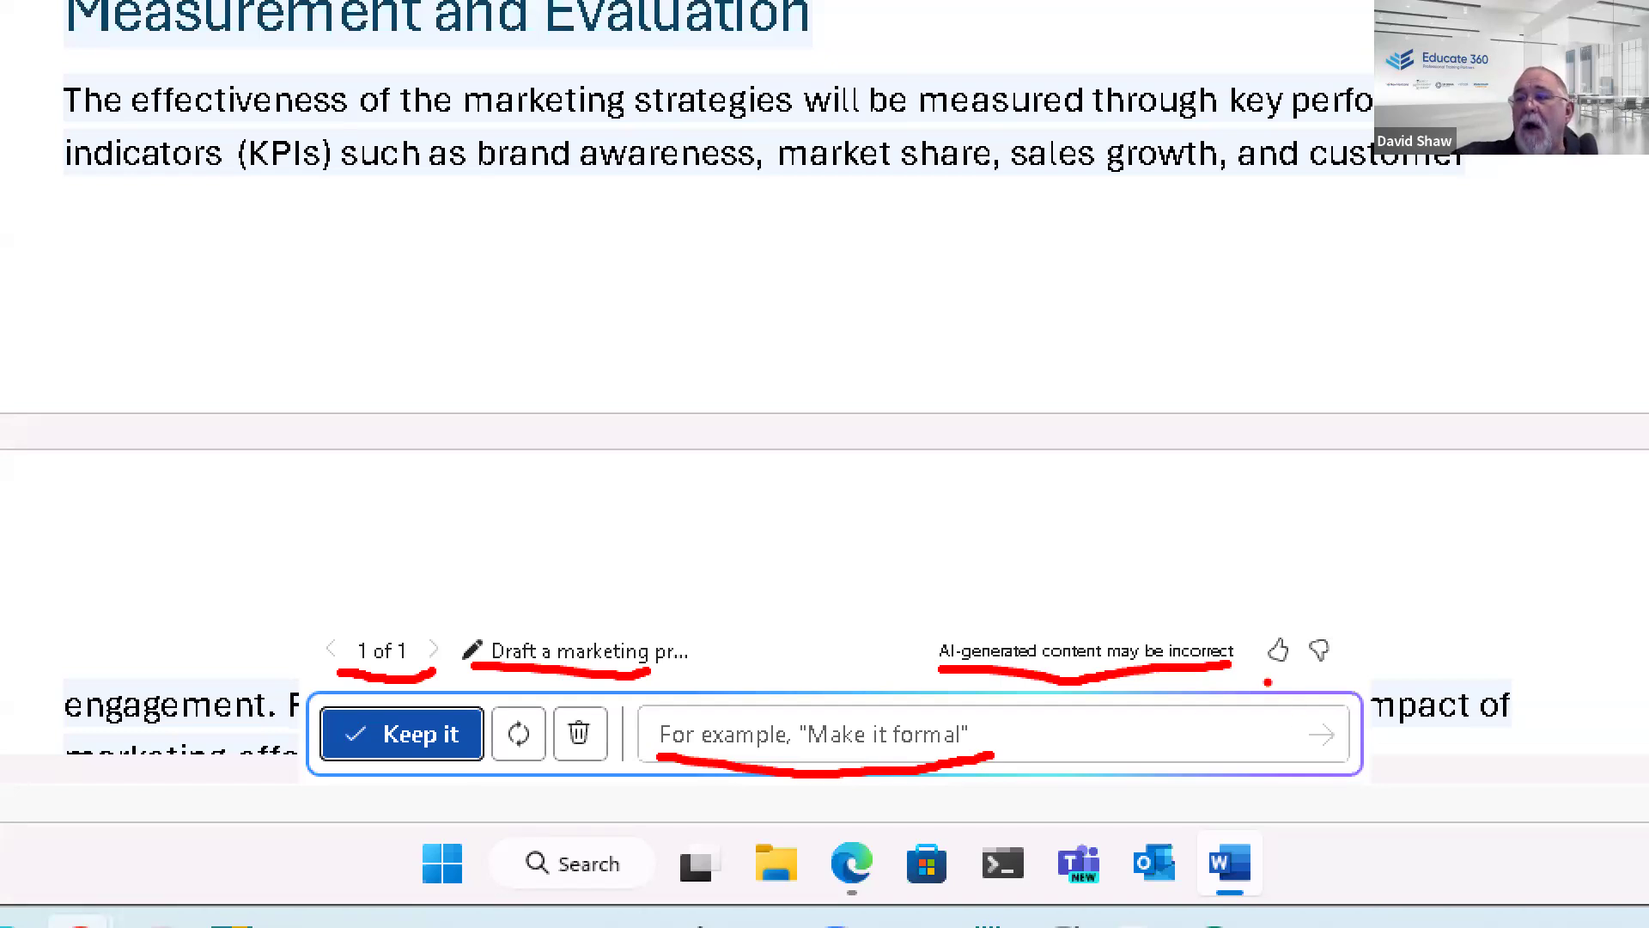
pyautogui.moveTo(1263, 672); pyautogui.dragTo(1334, 669)
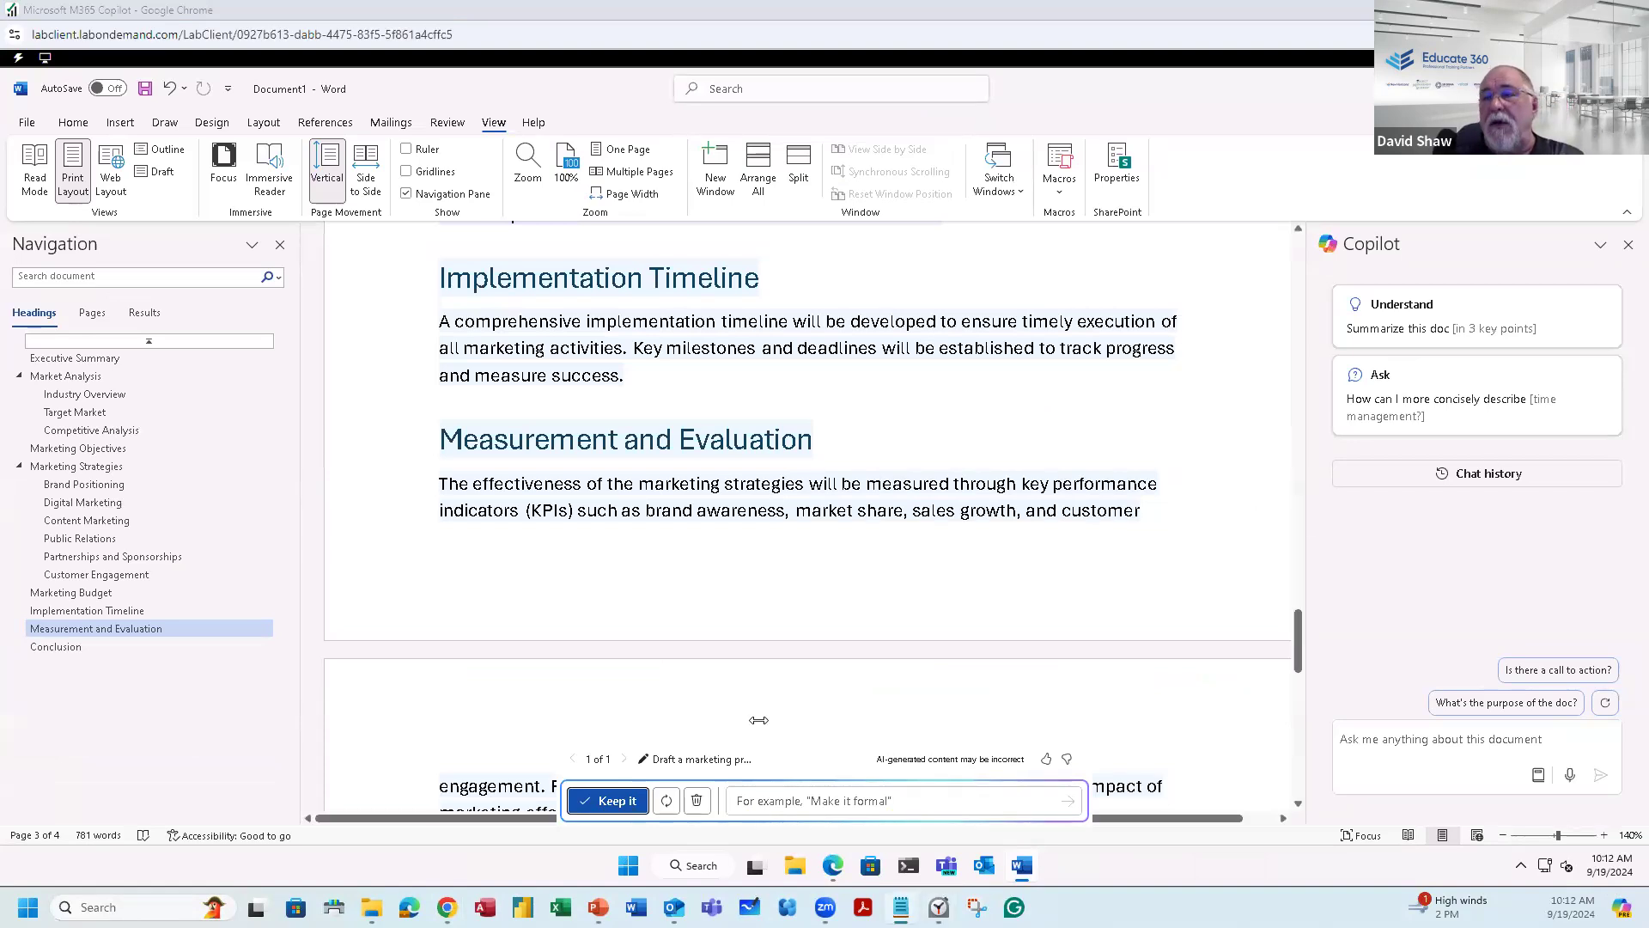
# Step: Replace the prompt with "Draft a marketing proposal for Contoso's latest product: CipherGuard. We need to generate three ideas for a marketing campaign." and regenerate
pyautogui.click(646, 761)
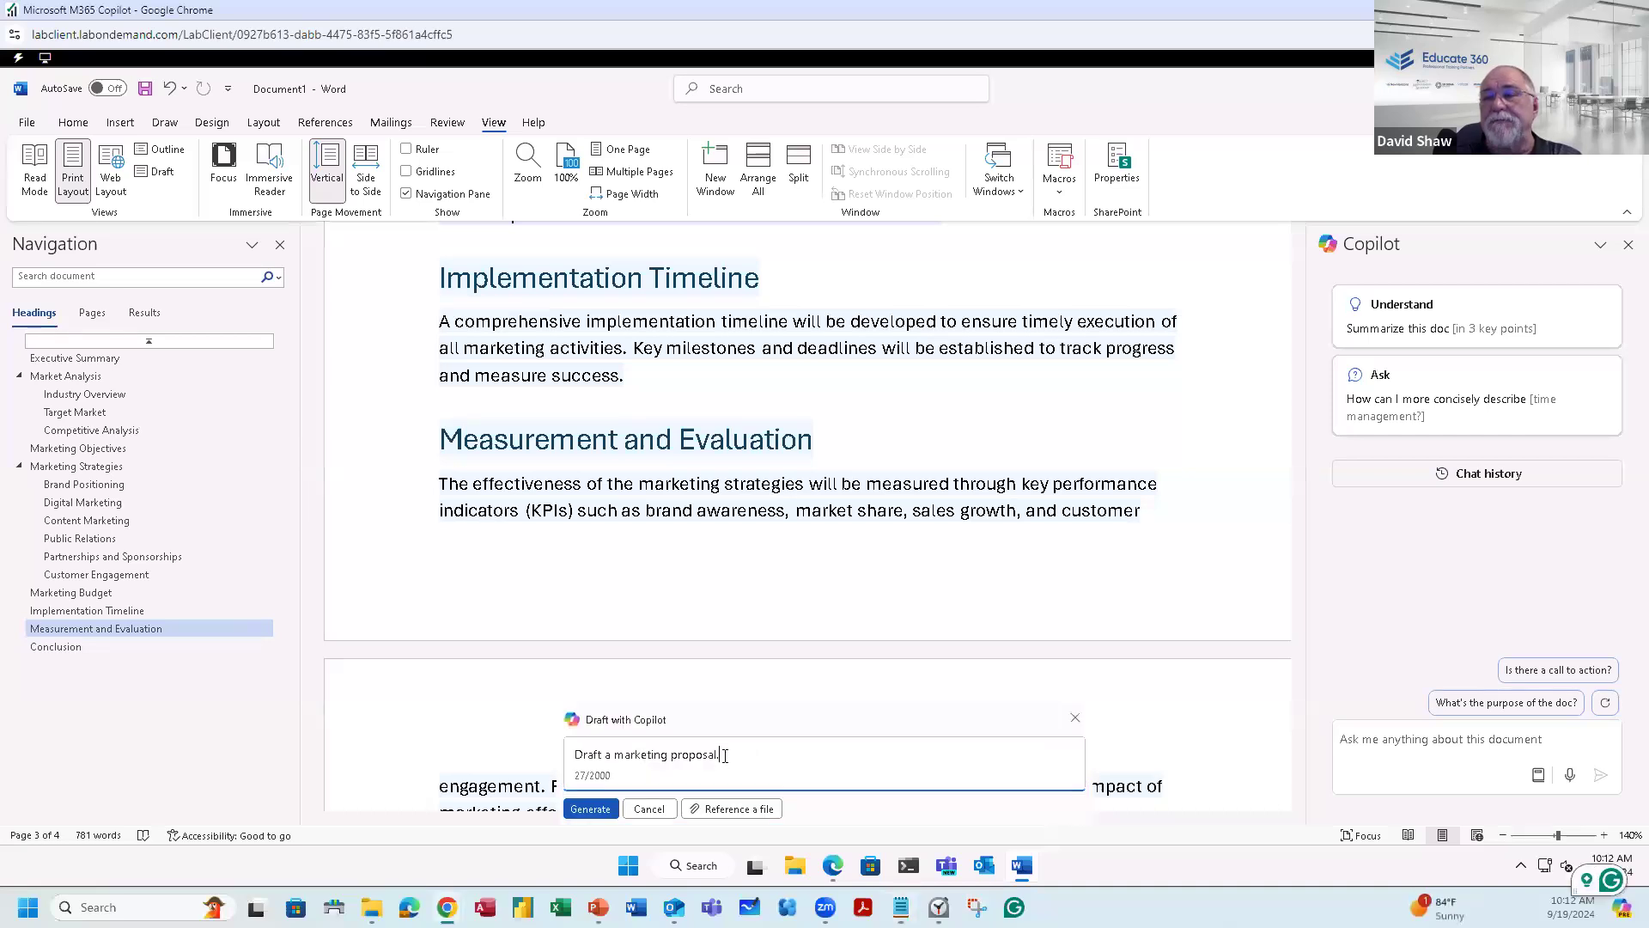
pyautogui.moveTo(726, 755); pyautogui.dragTo(578, 753)
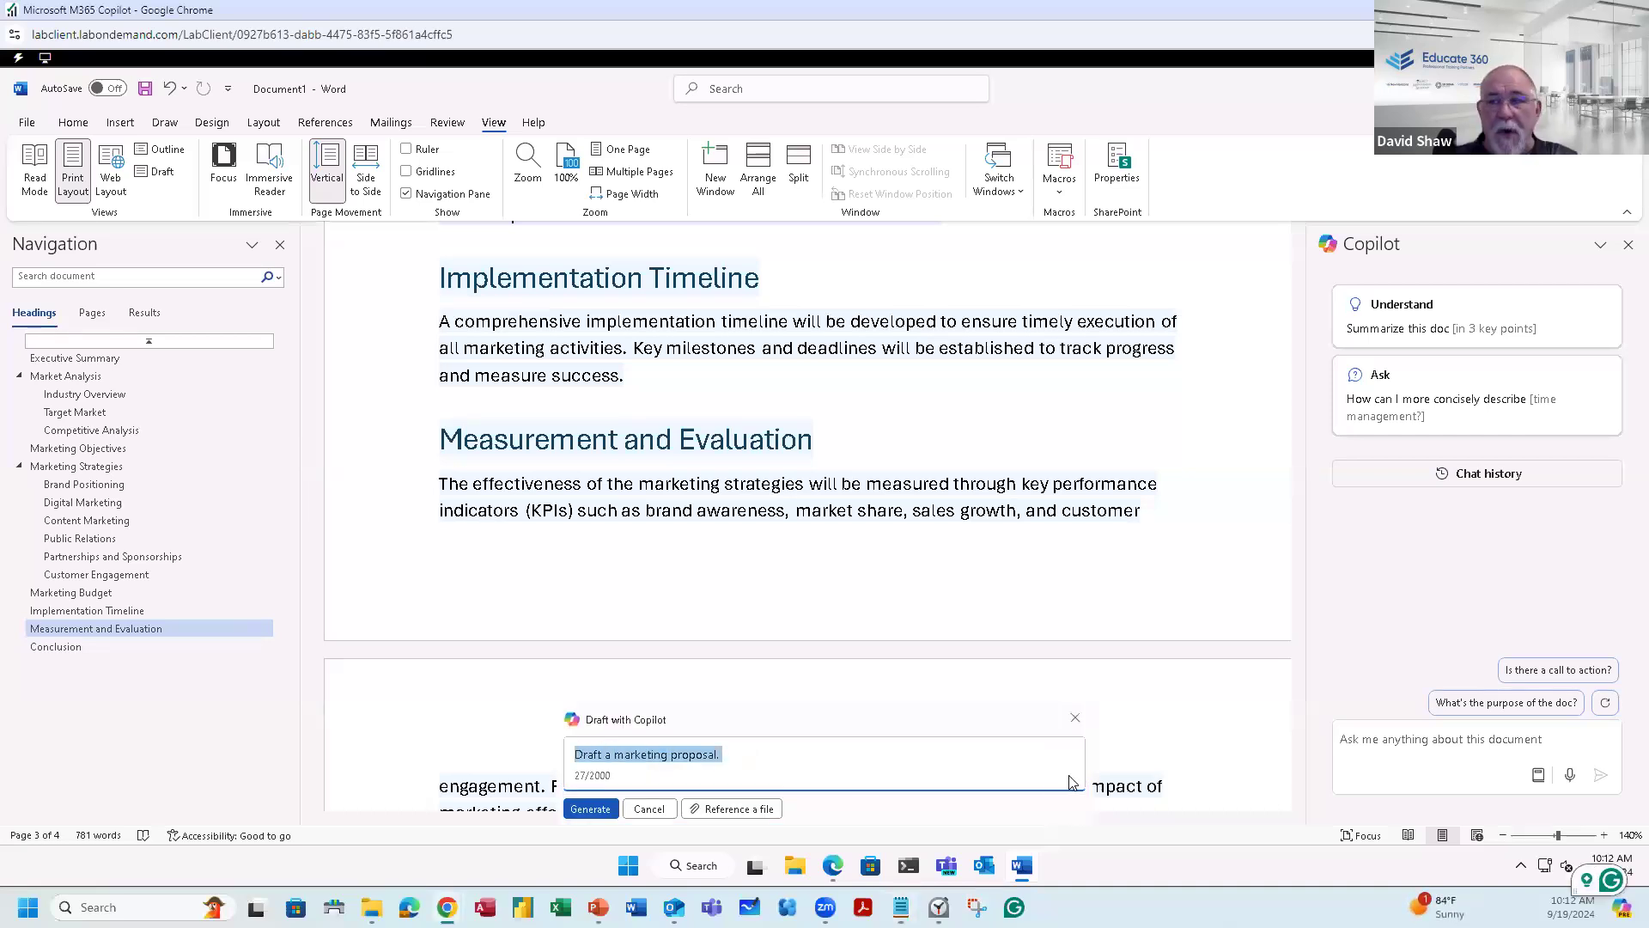
pyautogui.write("Draft a marketing proposal for Contoso's latest product: CipherGuard. We need to generate three ideas for a marketing campaign.")
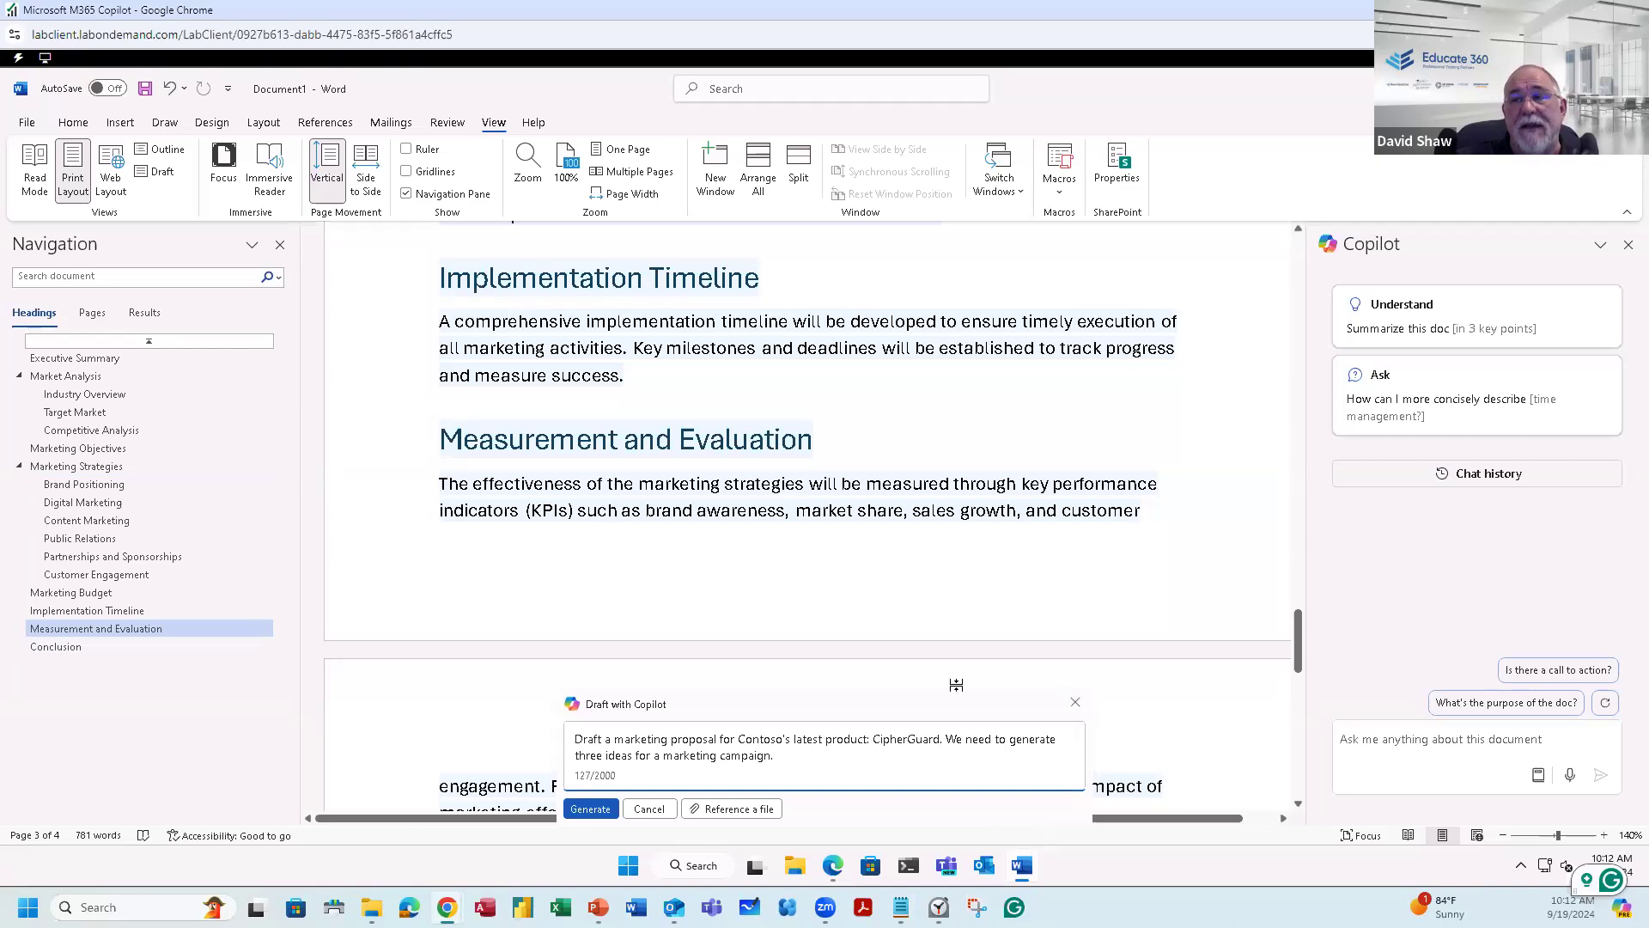
pyautogui.click(590, 809)
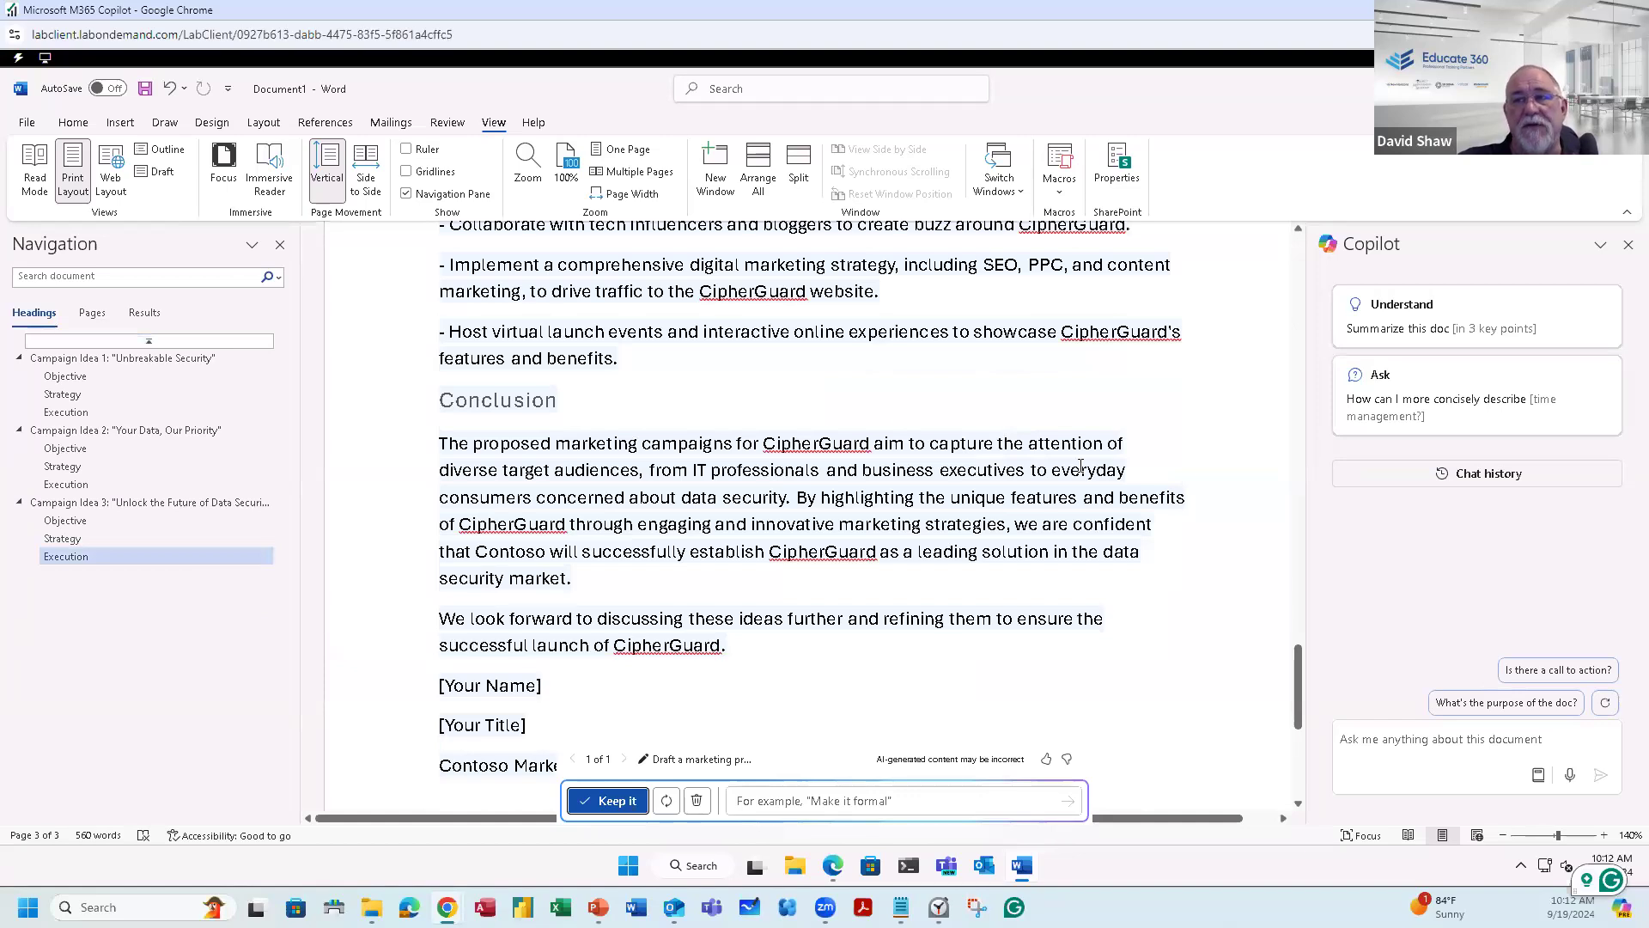
# Step: Review the regenerated CipherGuard proposal's campaign ideas and return to the beginning of the document
pyautogui.scroll(10, 1229, 562)
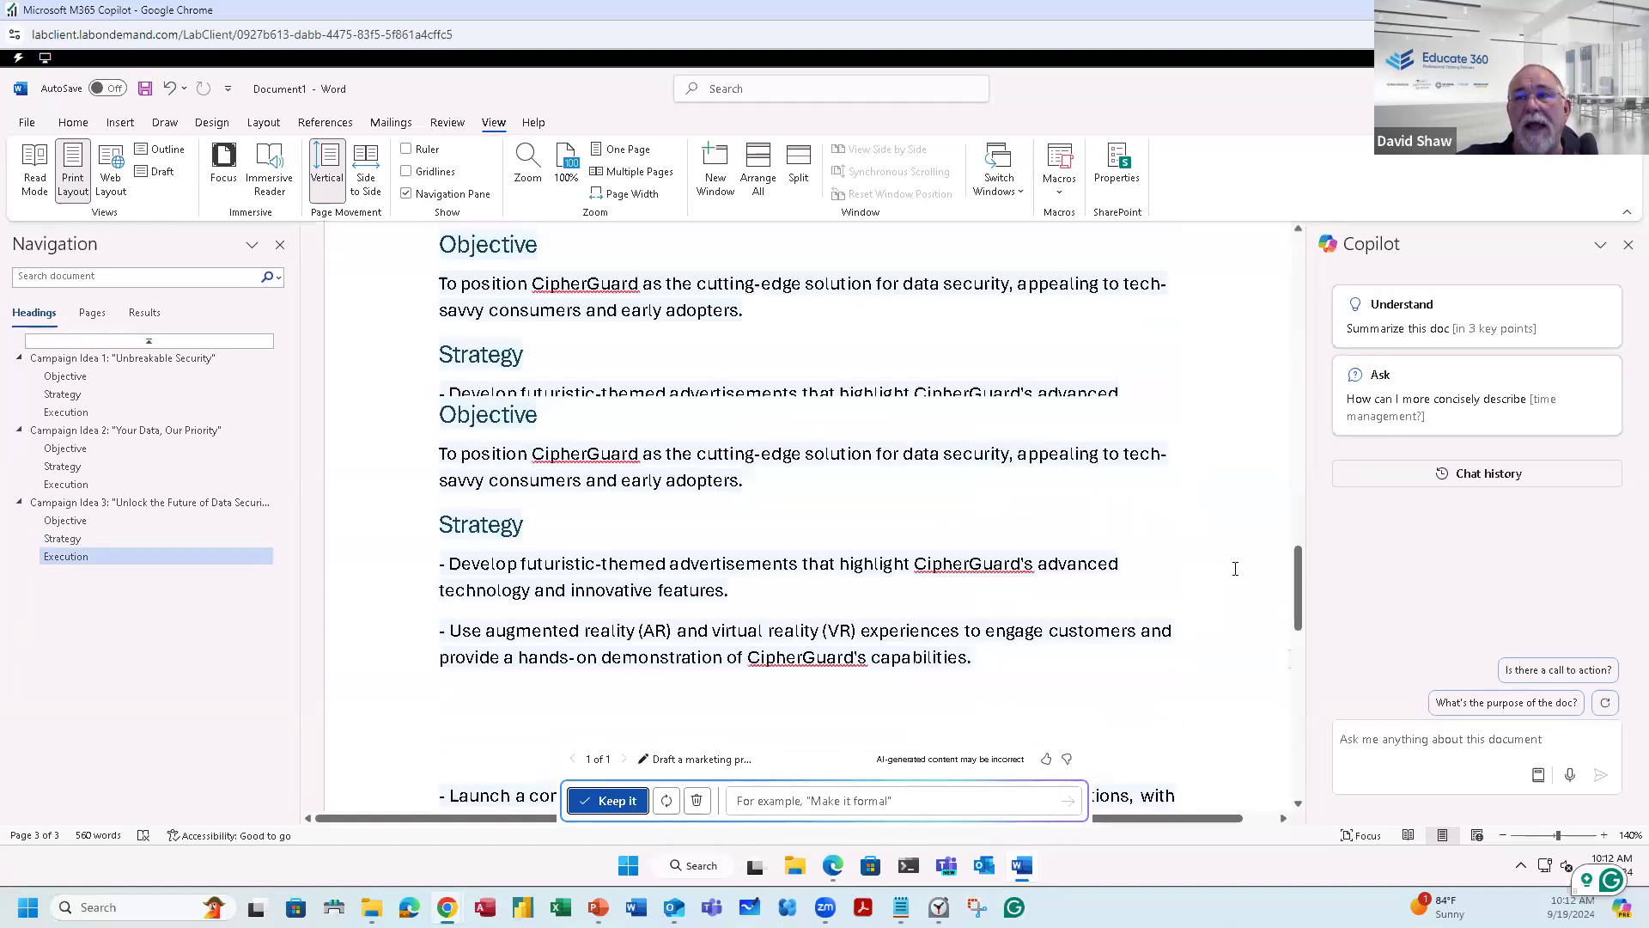
pyautogui.scroll(15, 1235, 569)
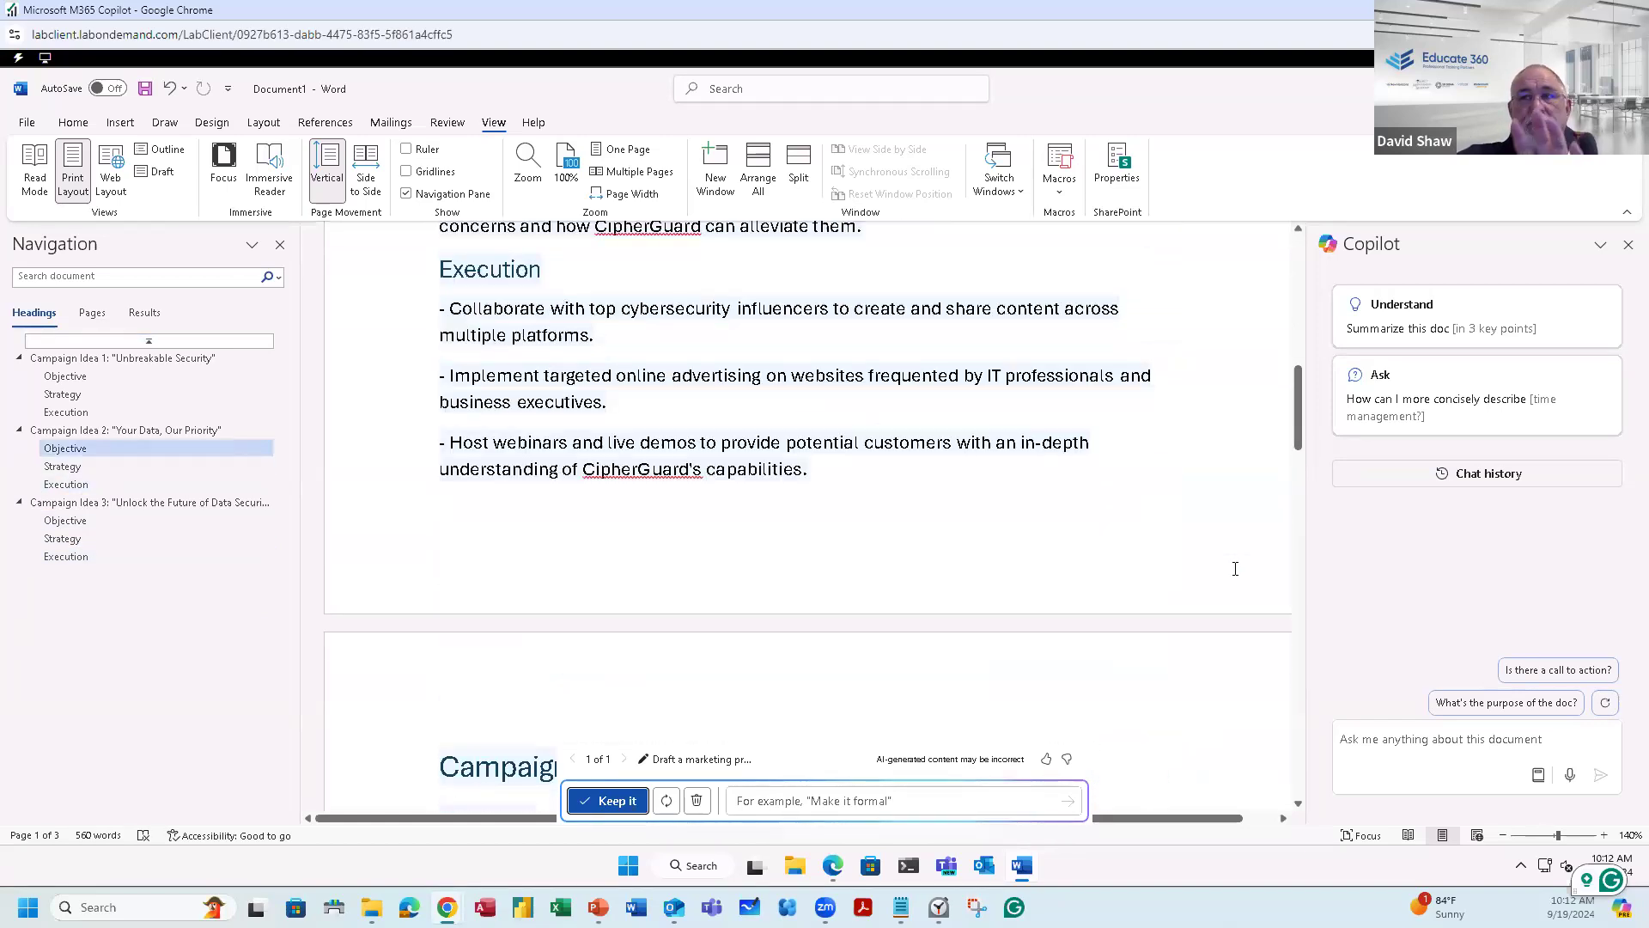
pyautogui.scroll(2, 1236, 568)
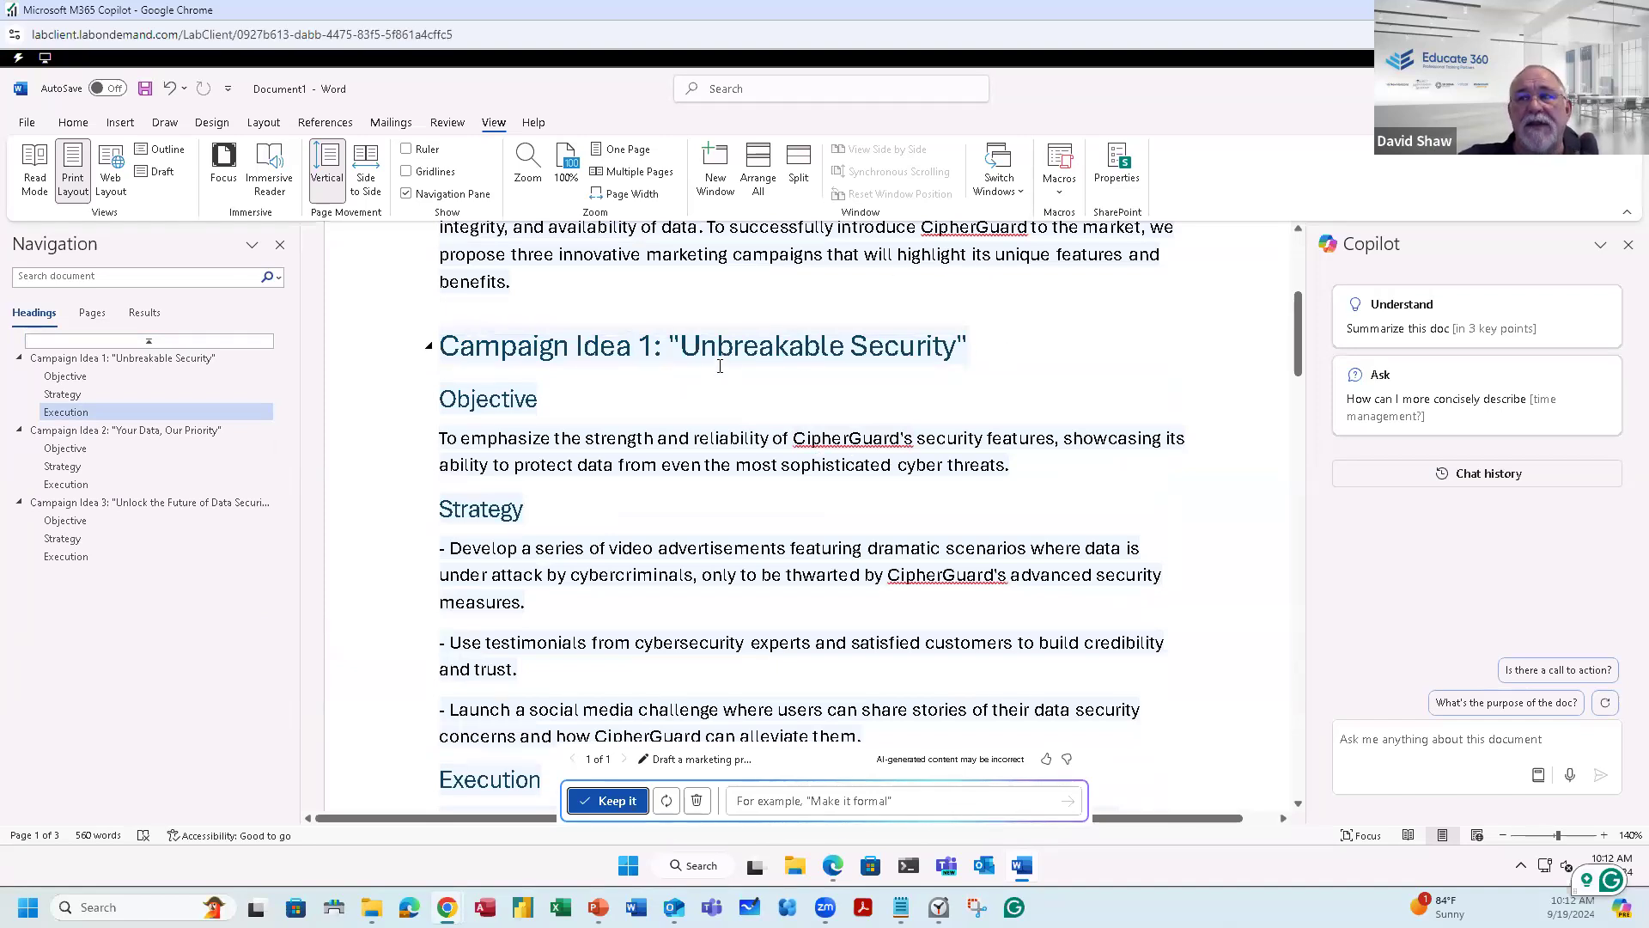
pyautogui.scroll(-2, 740, 388)
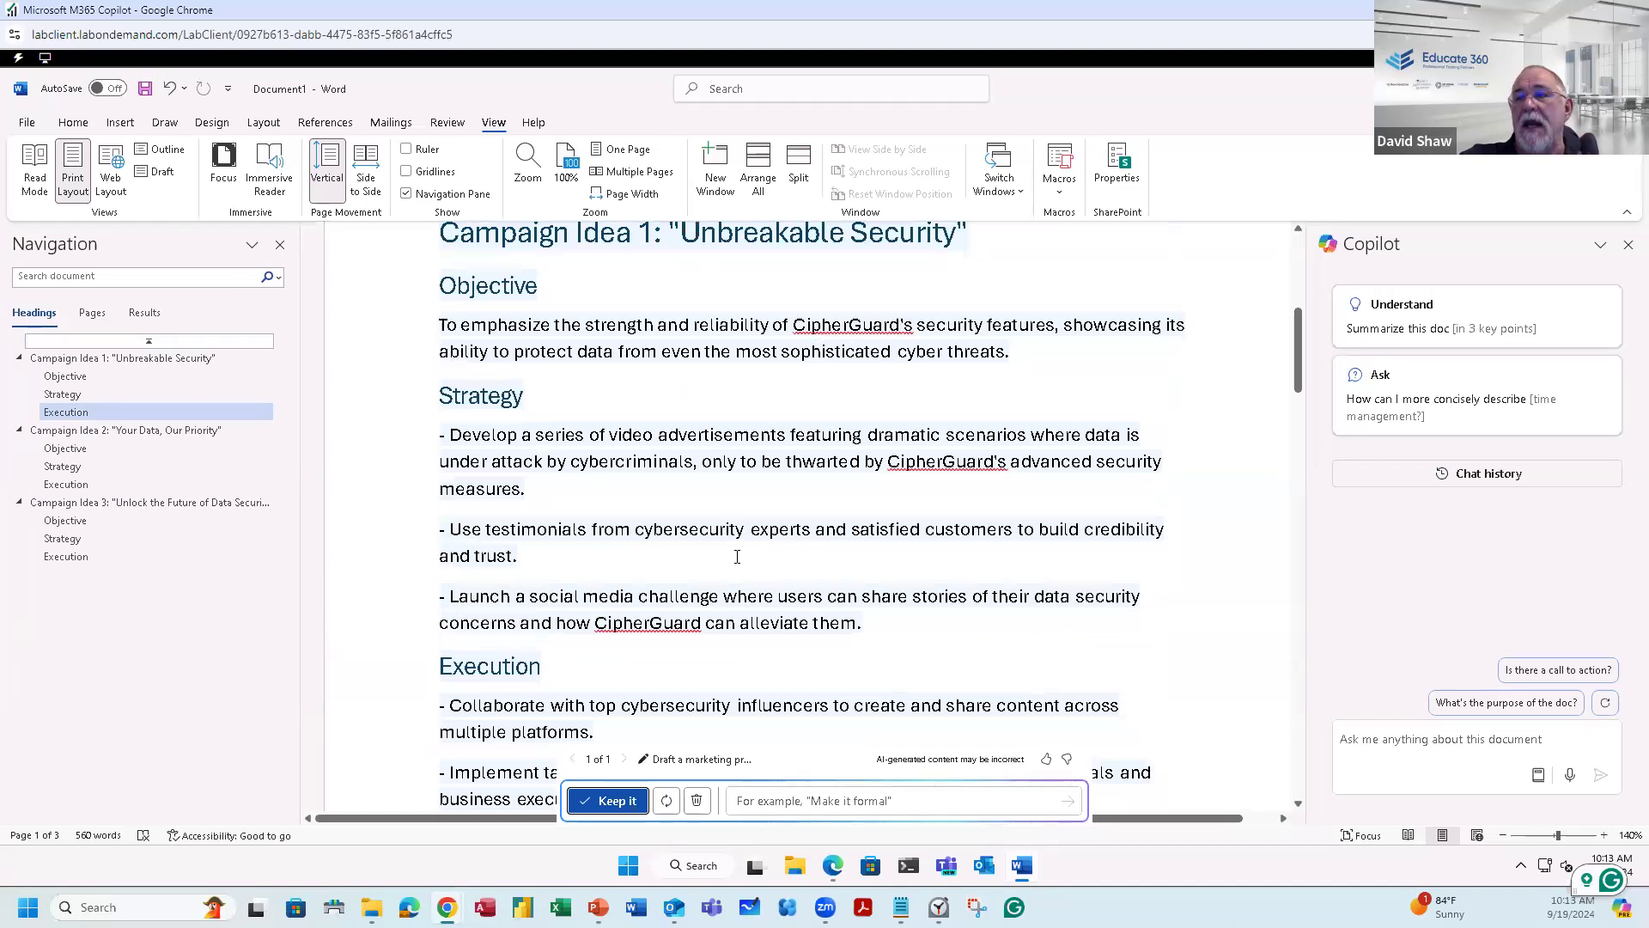
pyautogui.scroll(-5, 737, 557)
pyautogui.scroll(-7, 737, 557)
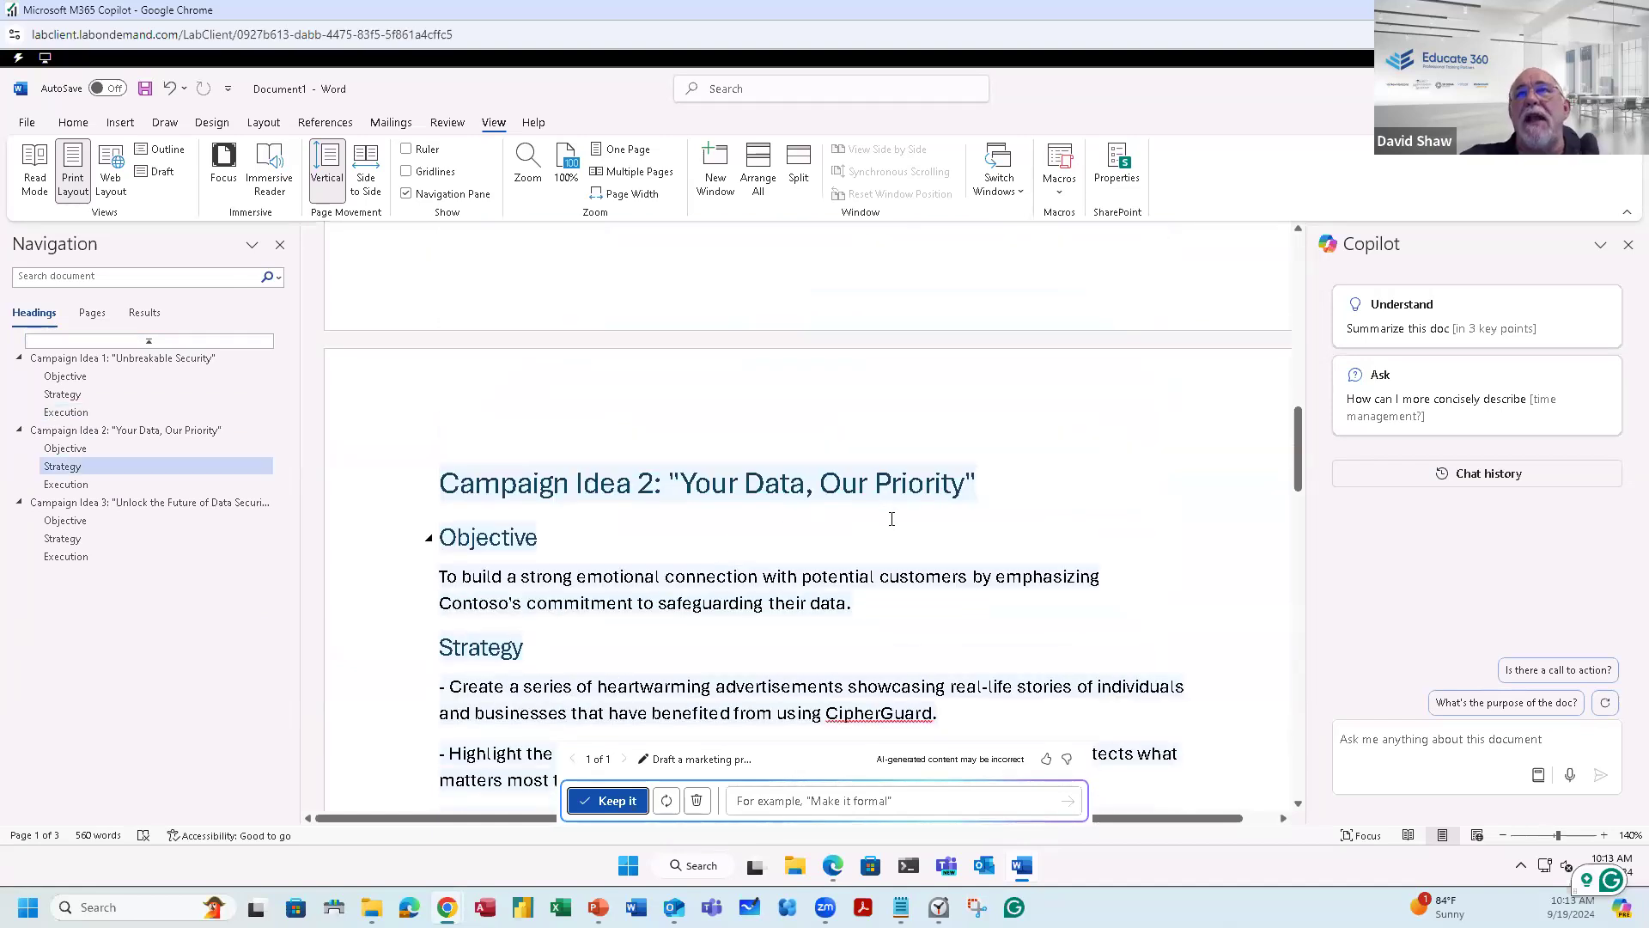
pyautogui.scroll(-2, 891, 519)
pyautogui.scroll(-2, 891, 518)
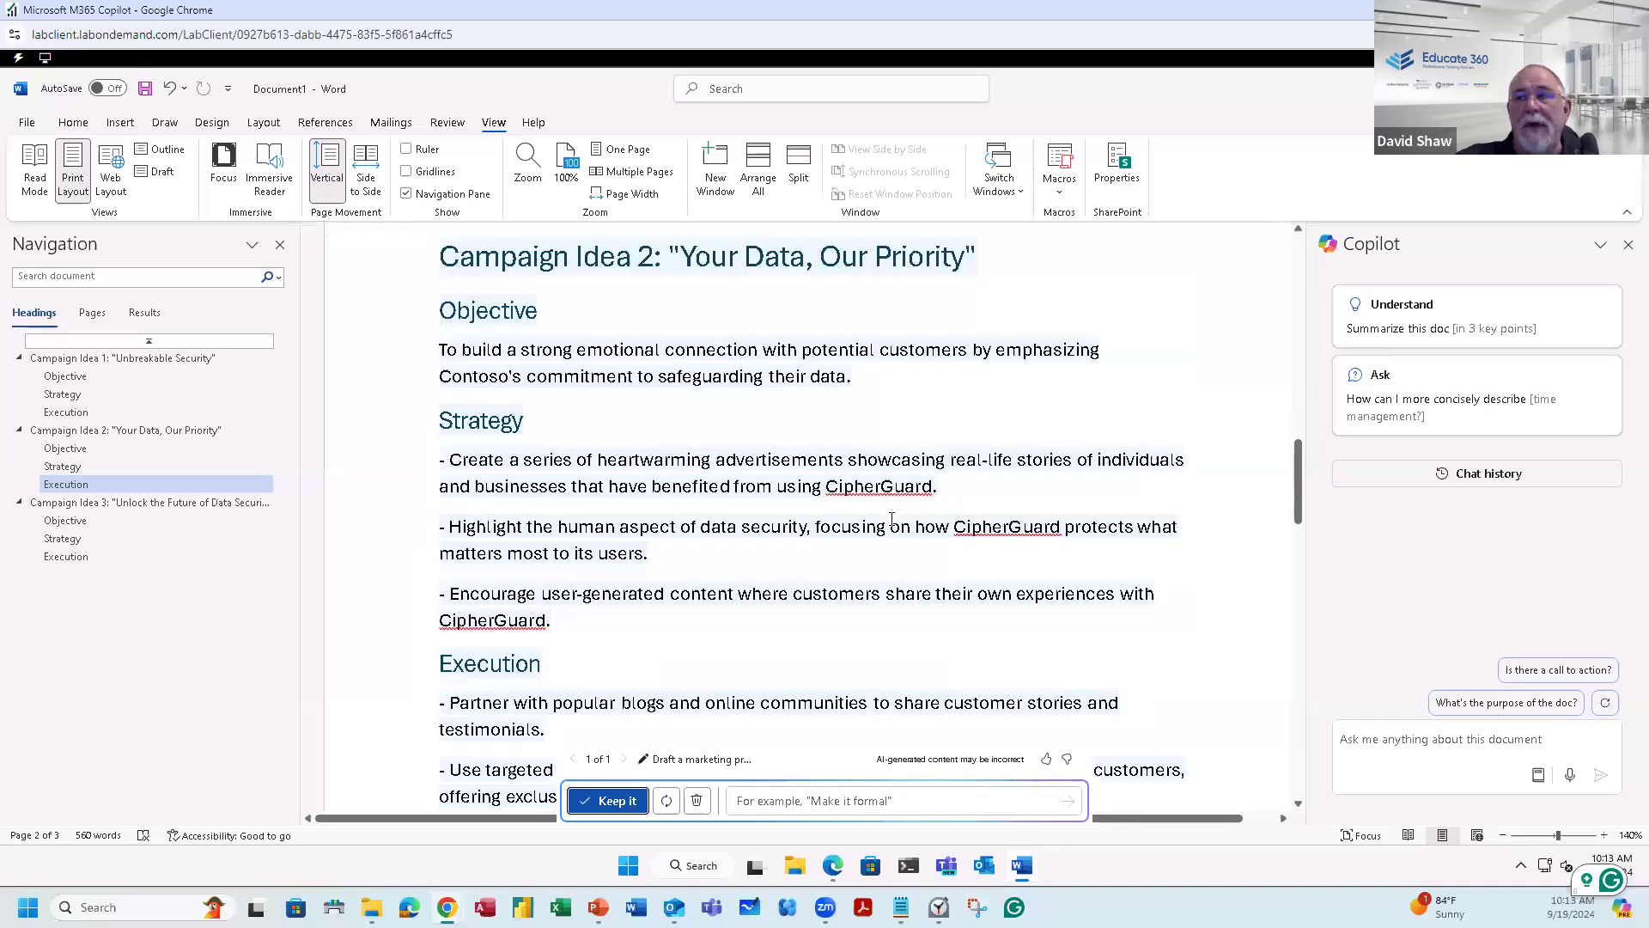
pyautogui.scroll(-3, 892, 519)
pyautogui.scroll(10, 891, 519)
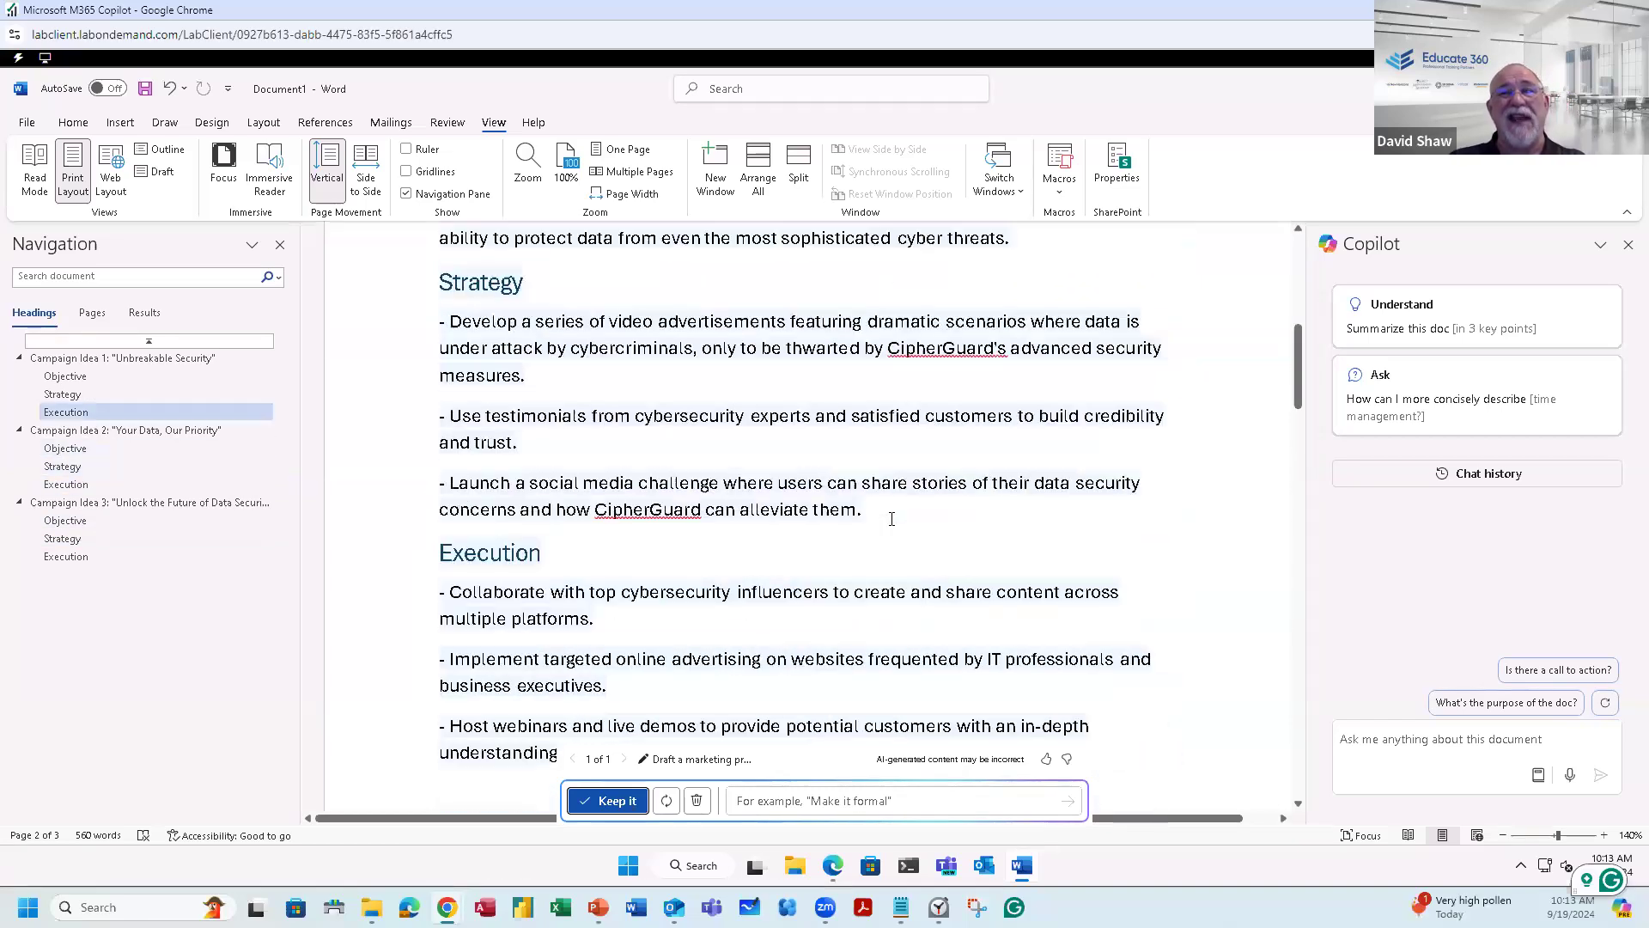
pyautogui.hotkey('ctrl', 'Home')
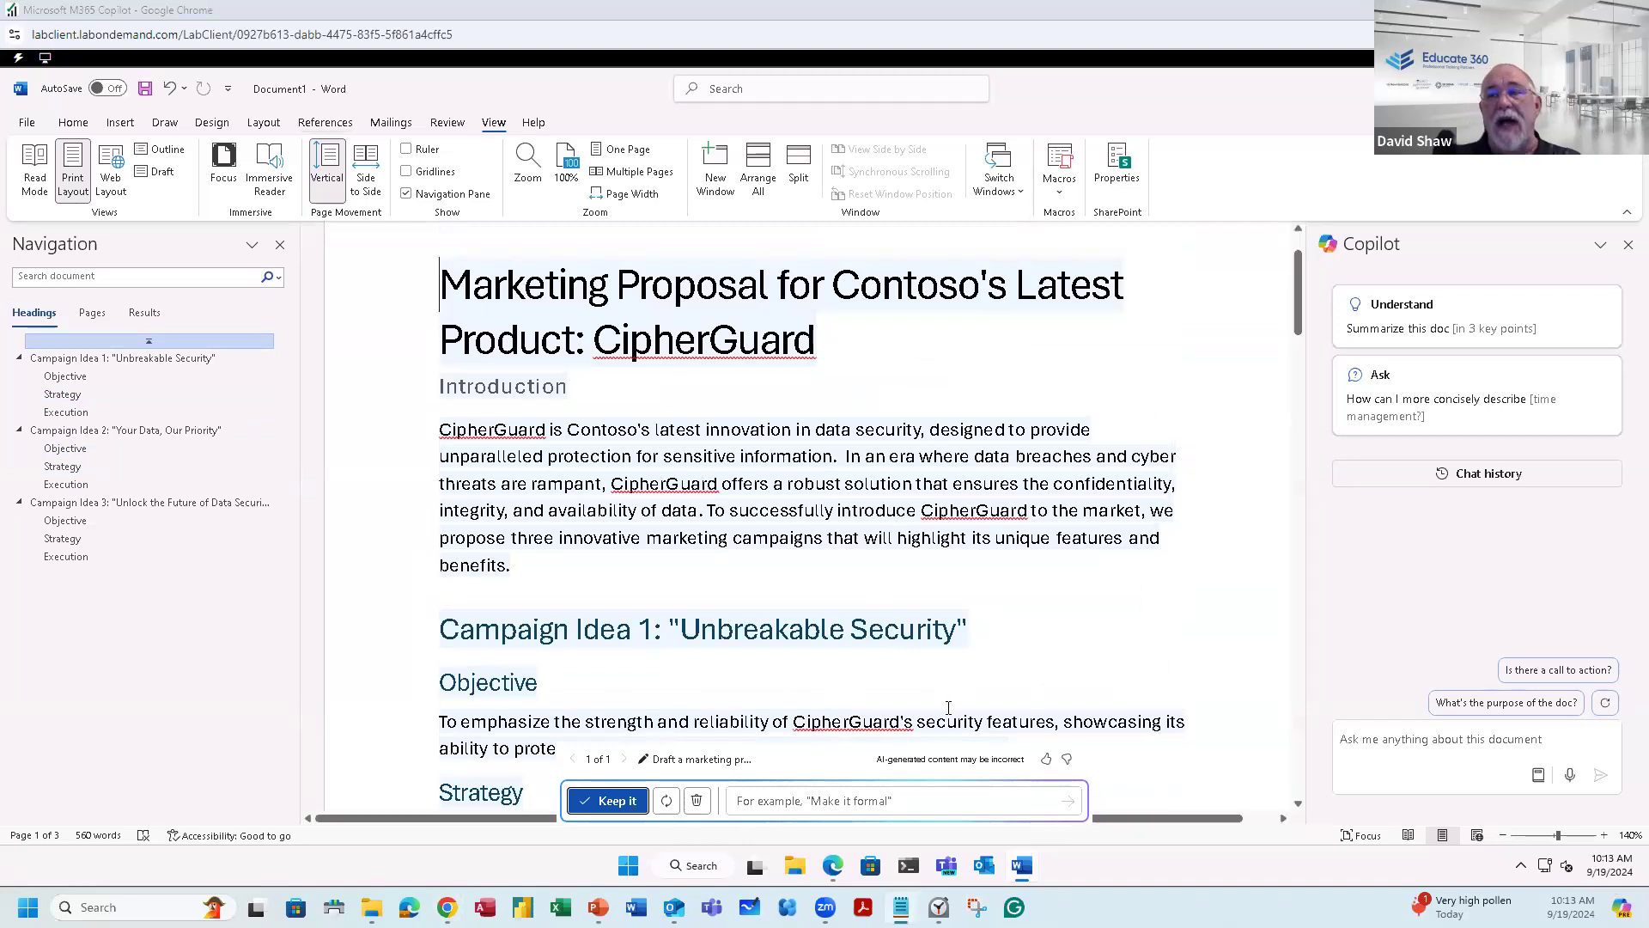
# Step: Regenerate the proposal with "using the product specifications and requirements" added to the campaign request, referencing Contoso CipherGuard Product Specification (1).docx
pyautogui.click(646, 761)
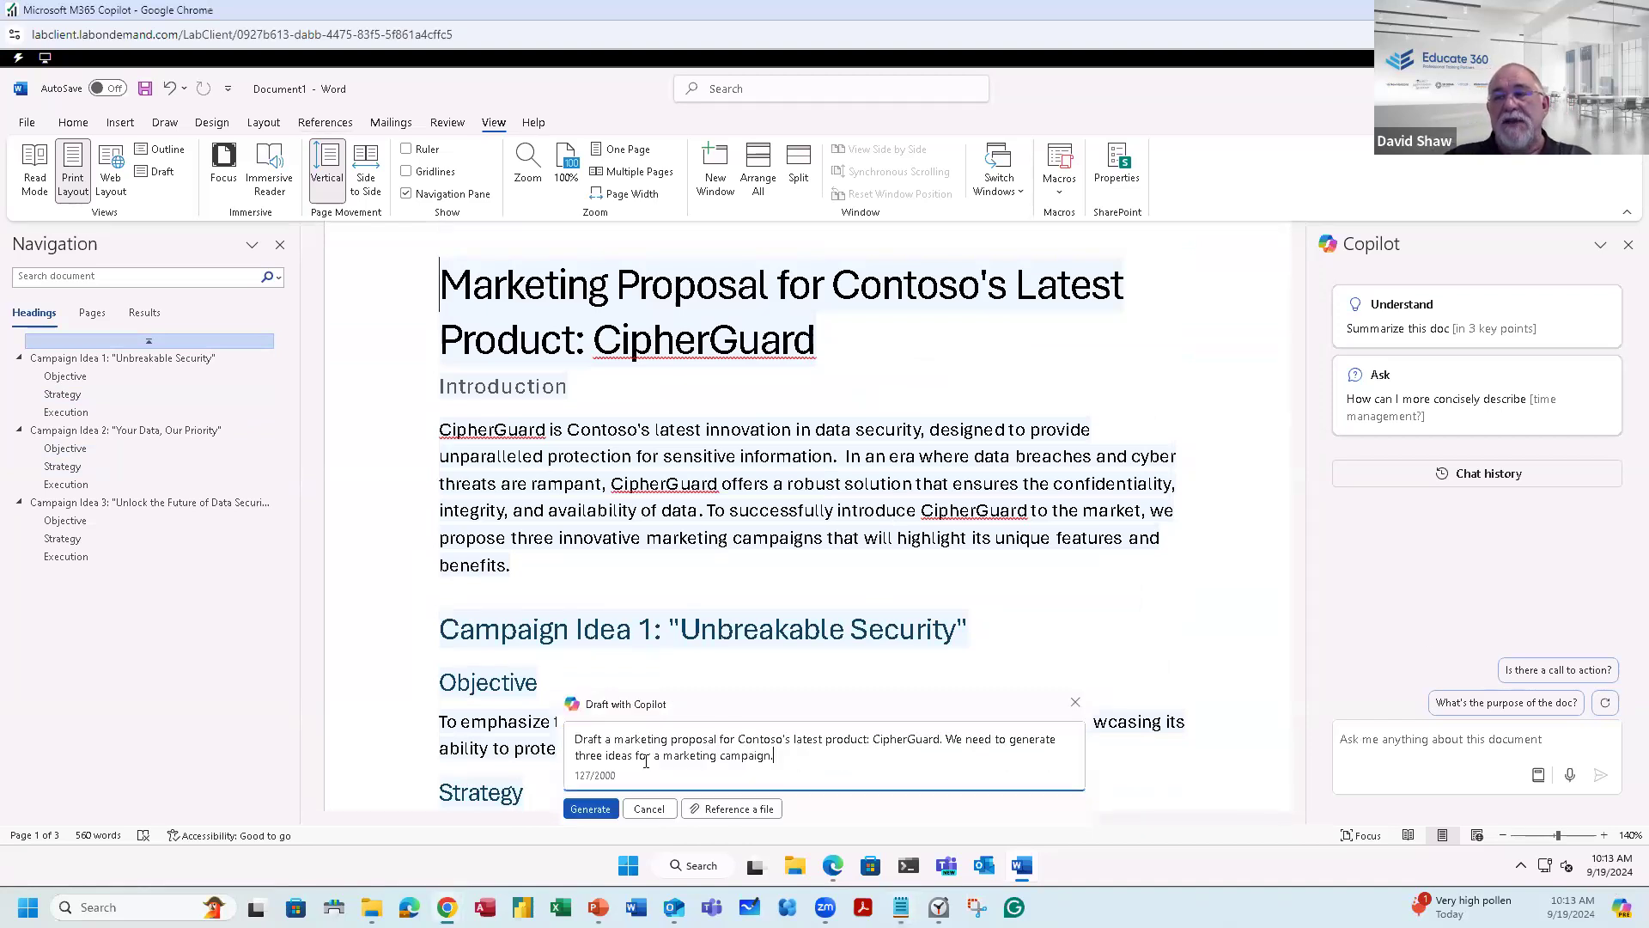
pyautogui.moveTo(775, 755); pyautogui.dragTo(575, 726)
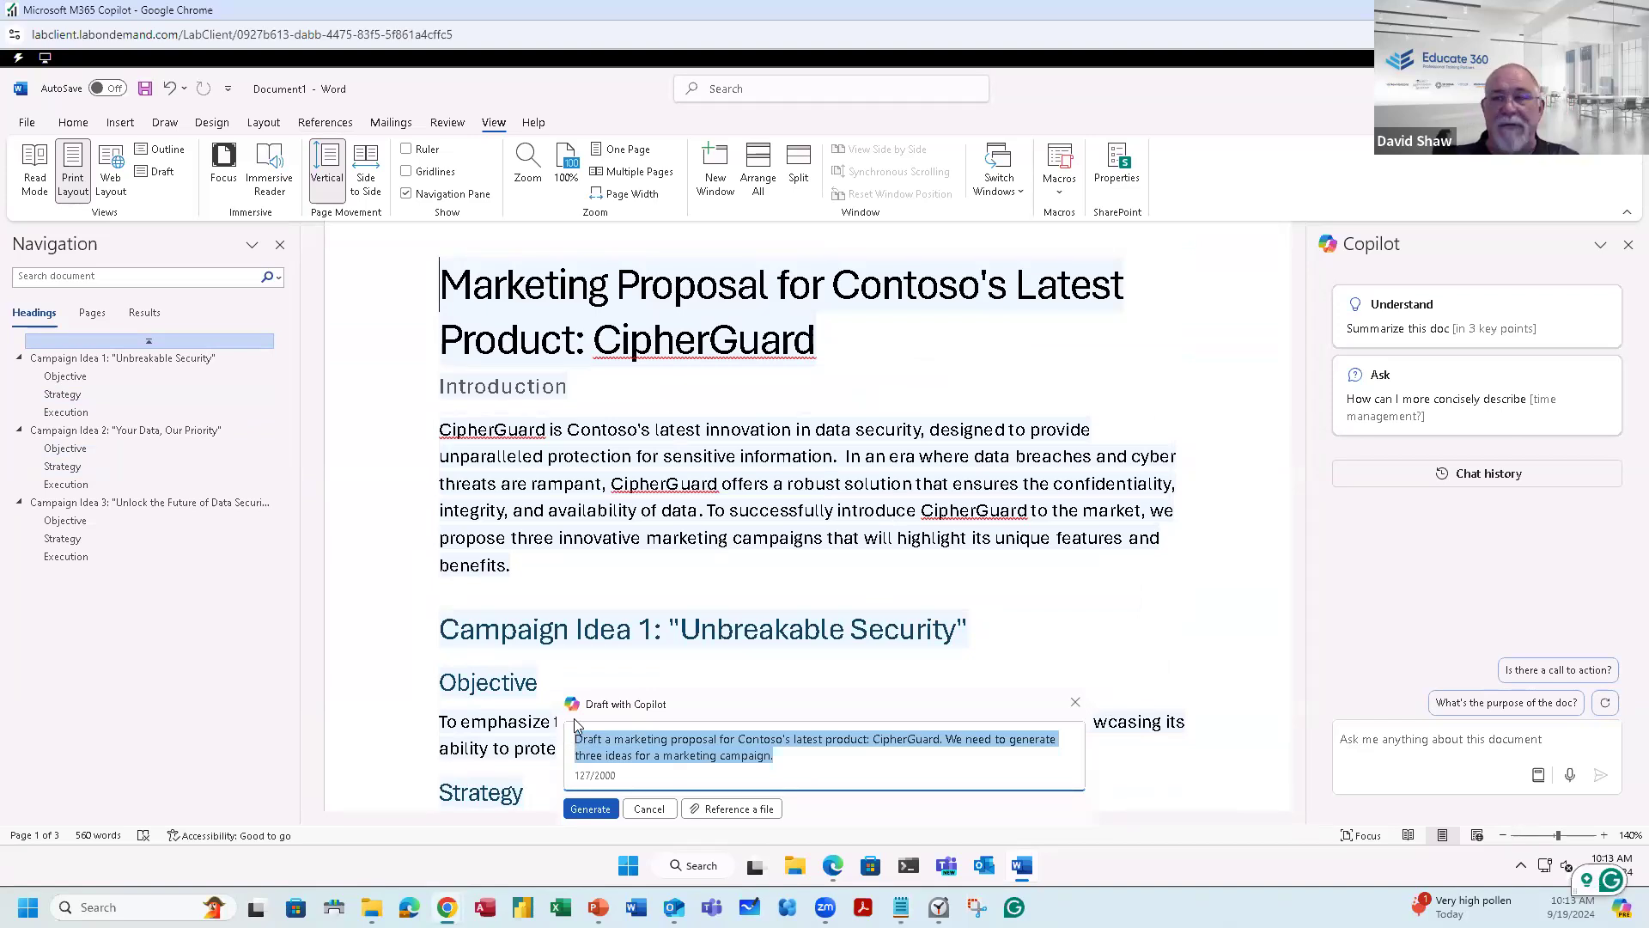
pyautogui.hotkey('ctrl', 'v')
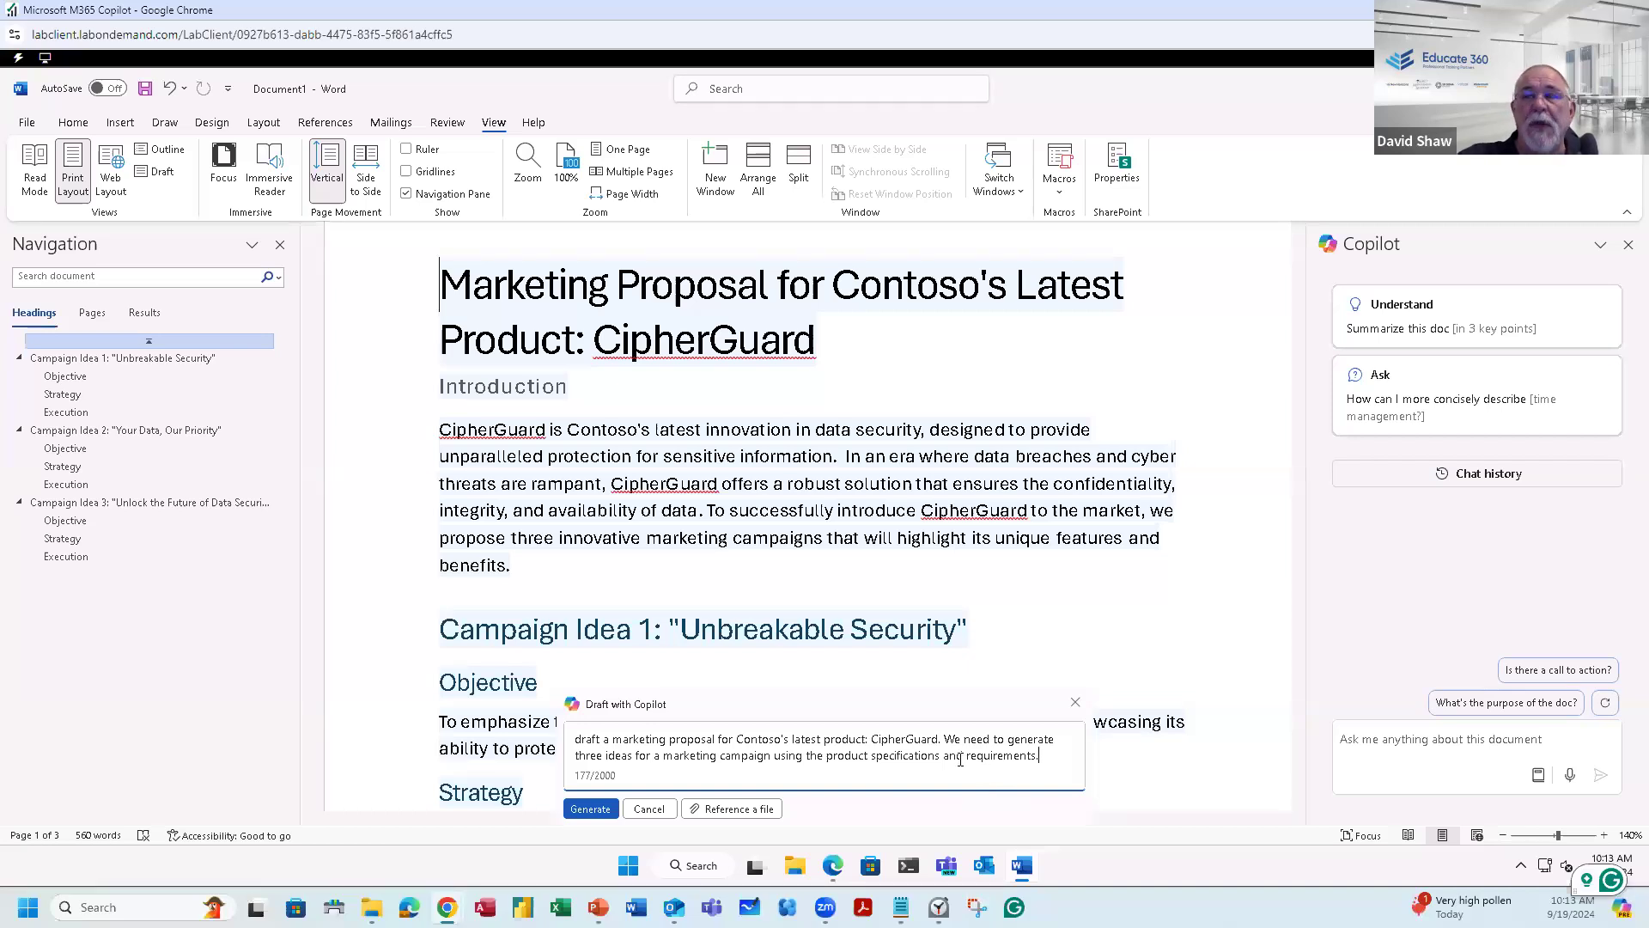
pyautogui.click(750, 810)
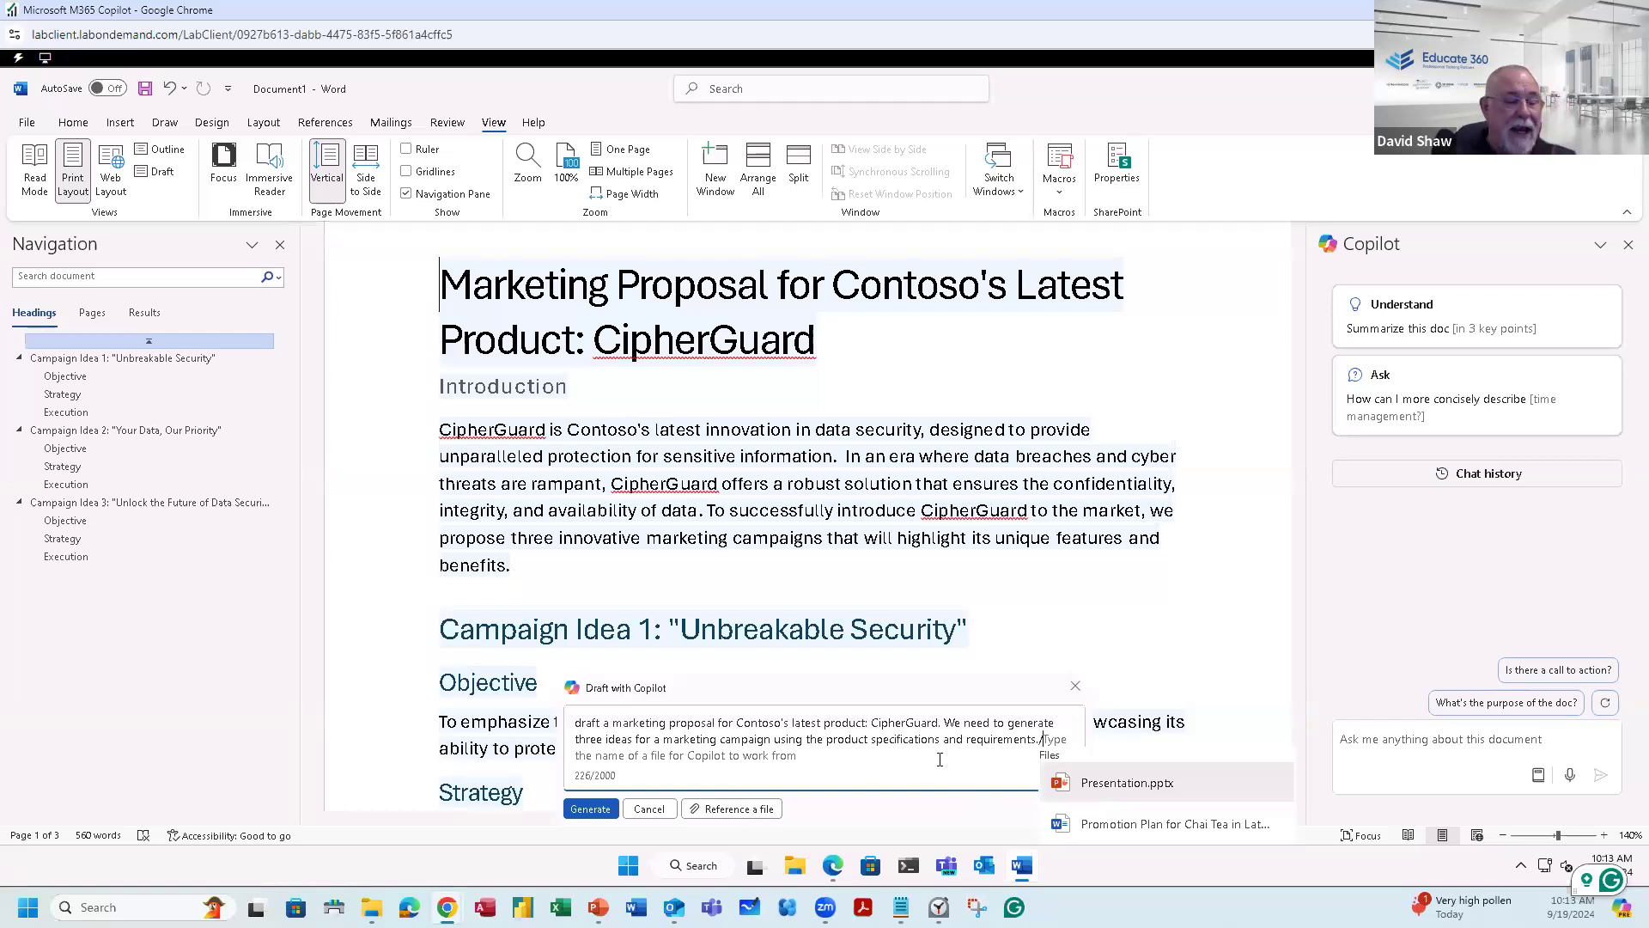
pyautogui.write('Ci')
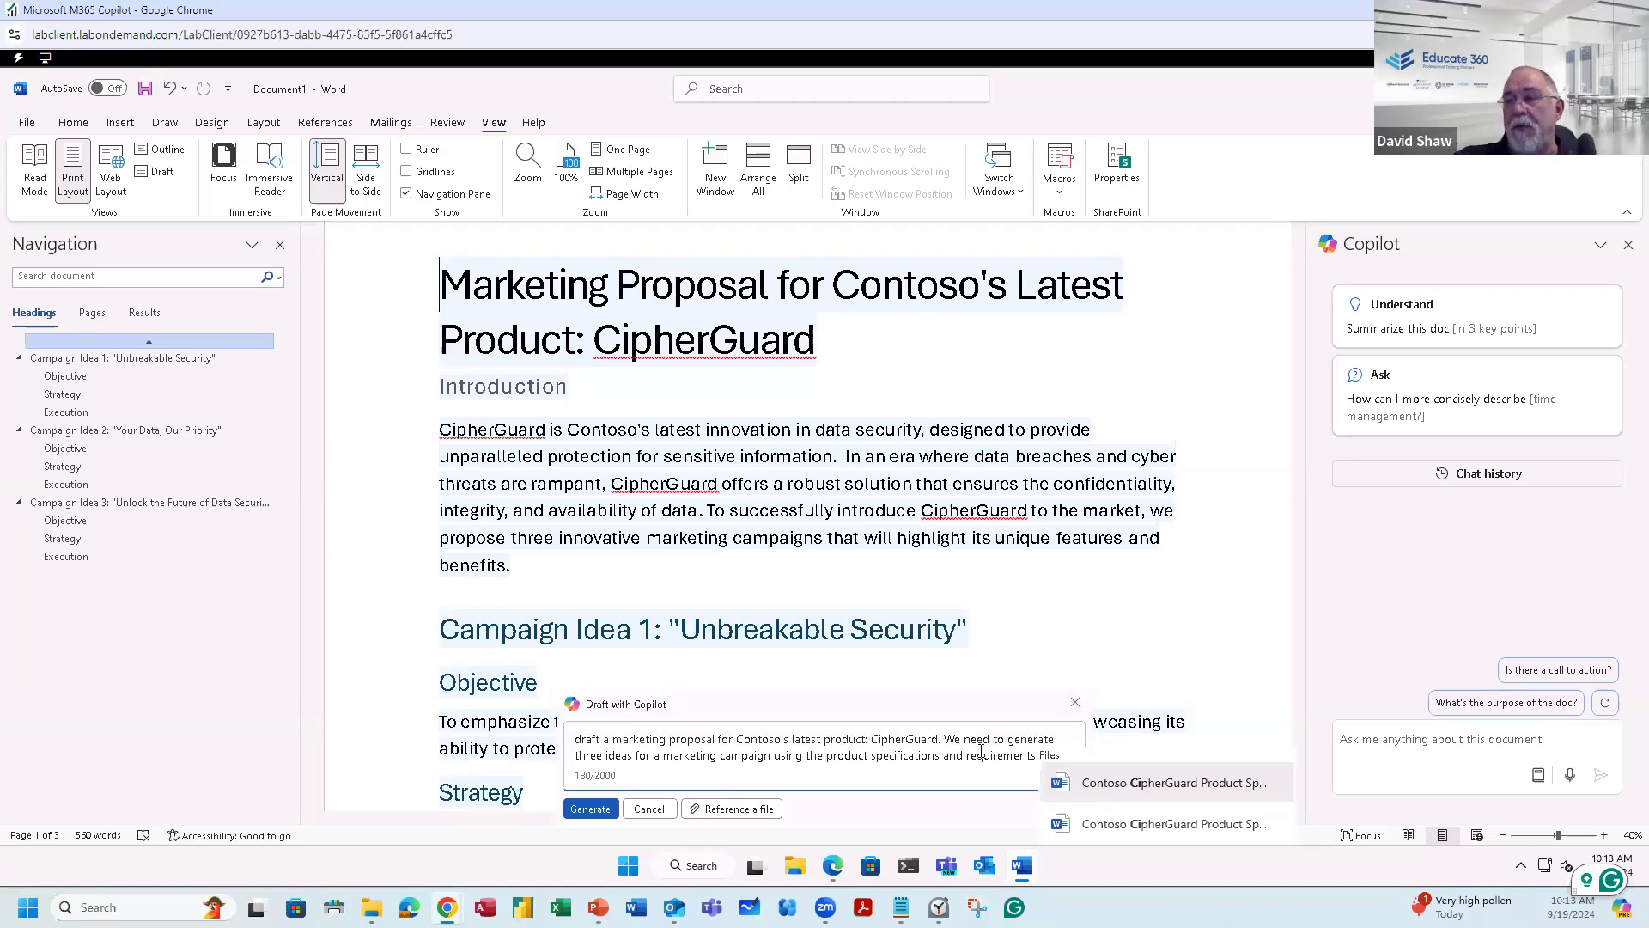
pyautogui.click(1117, 789)
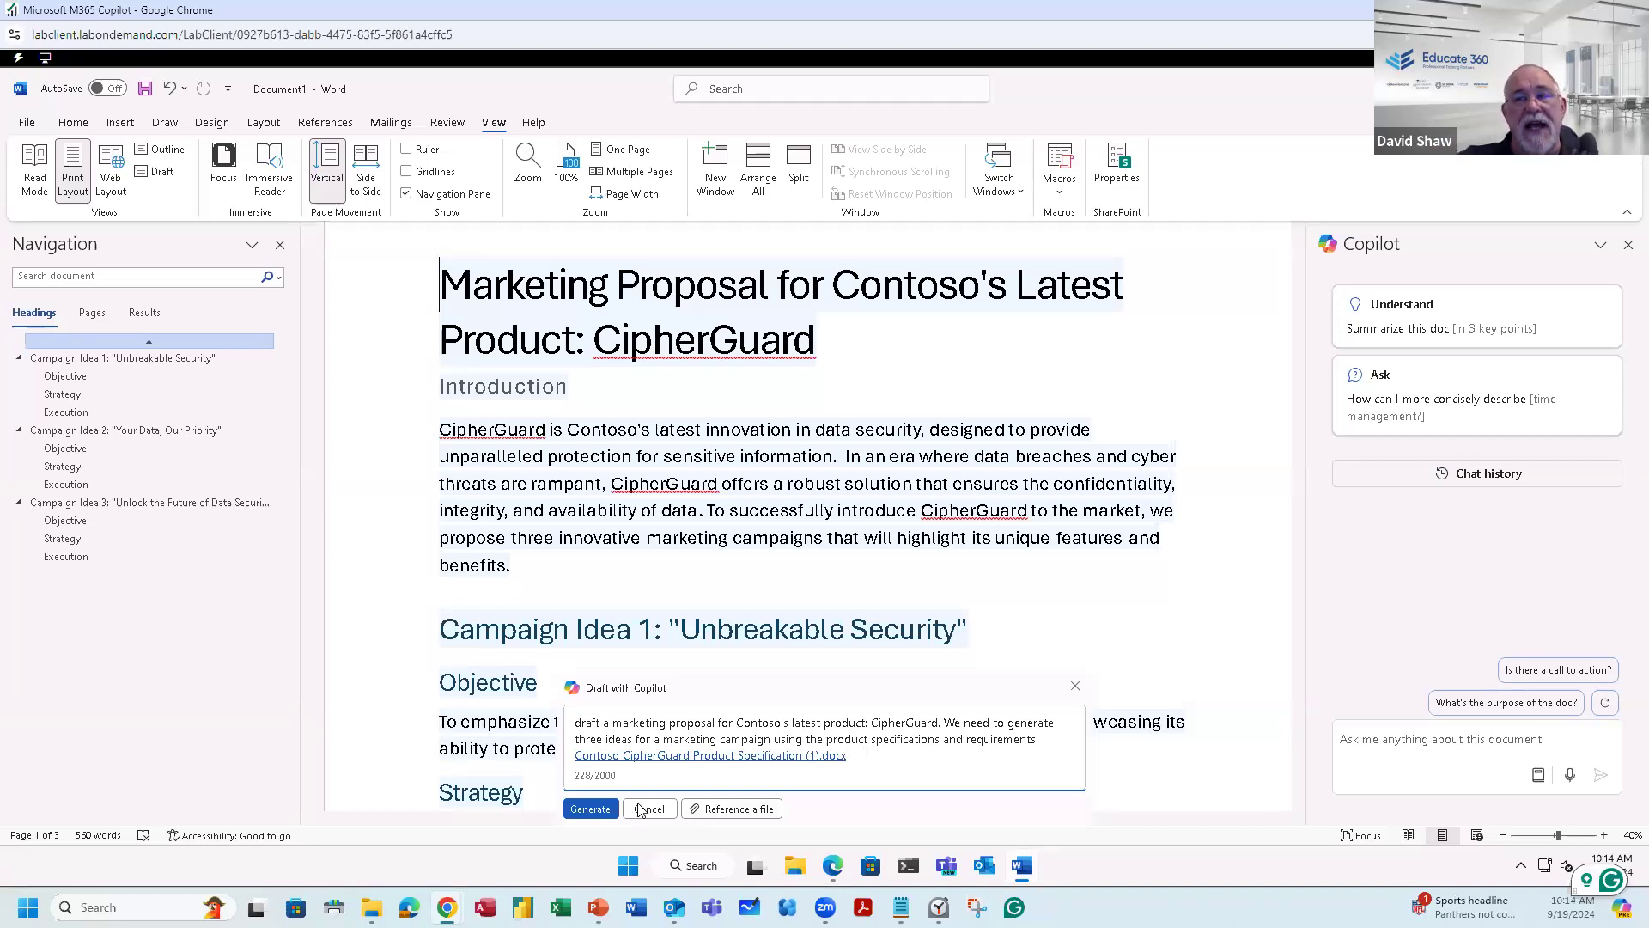
pyautogui.click(583, 812)
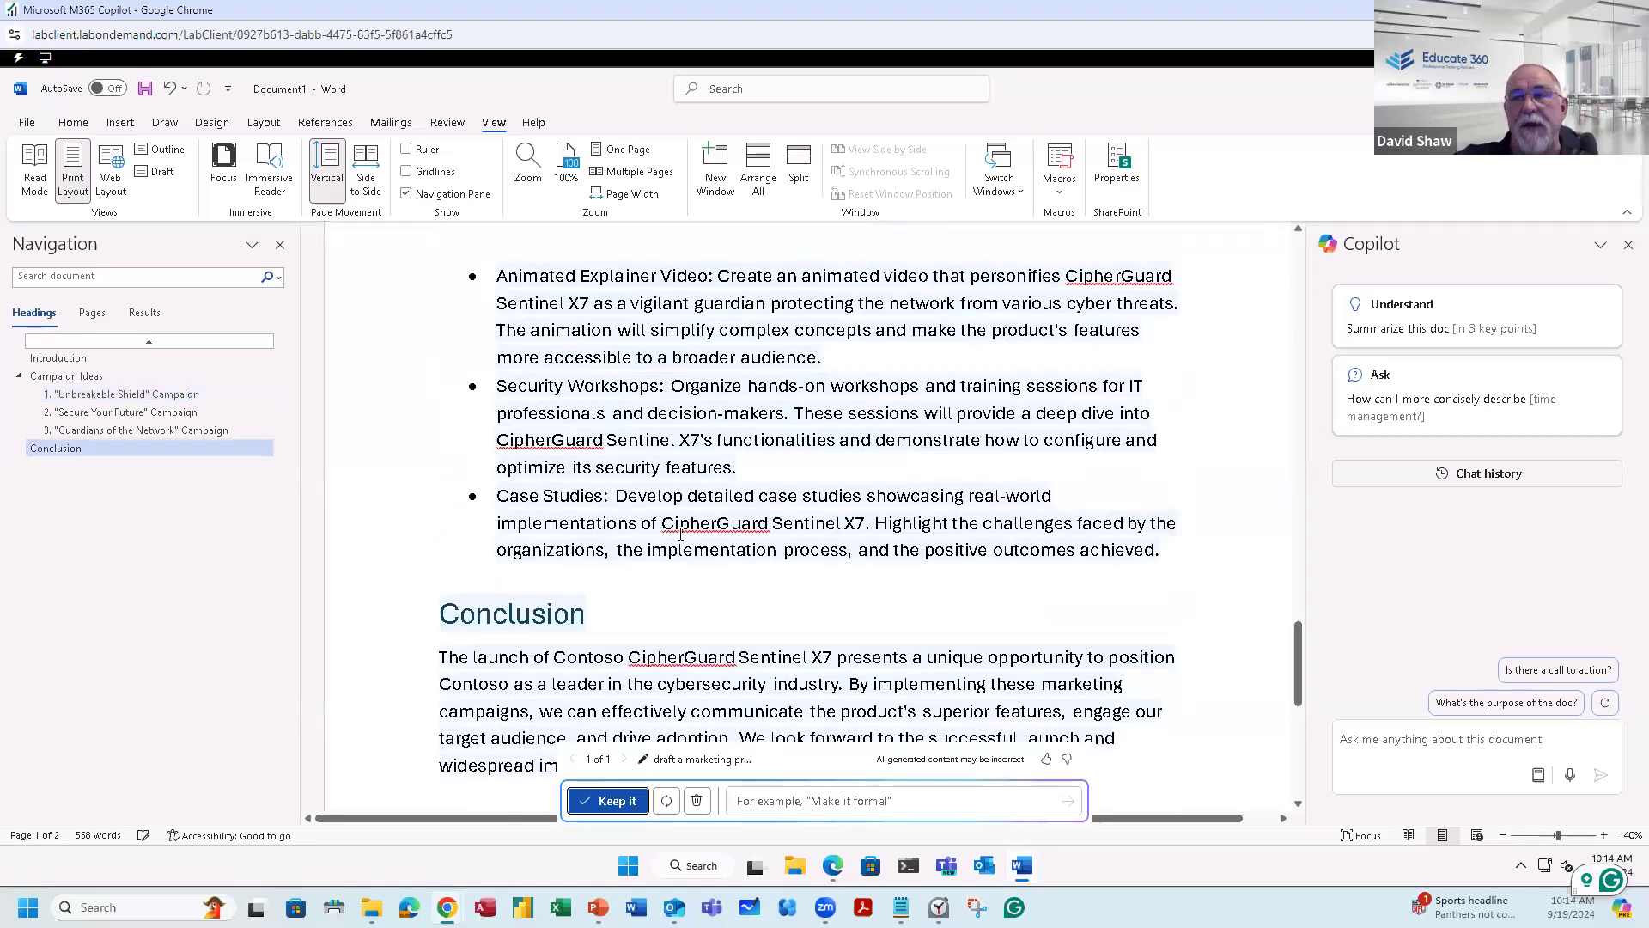
# Step: Review the campaign sections of the proposal drafted from the product specification
pyautogui.scroll(10, 691, 541)
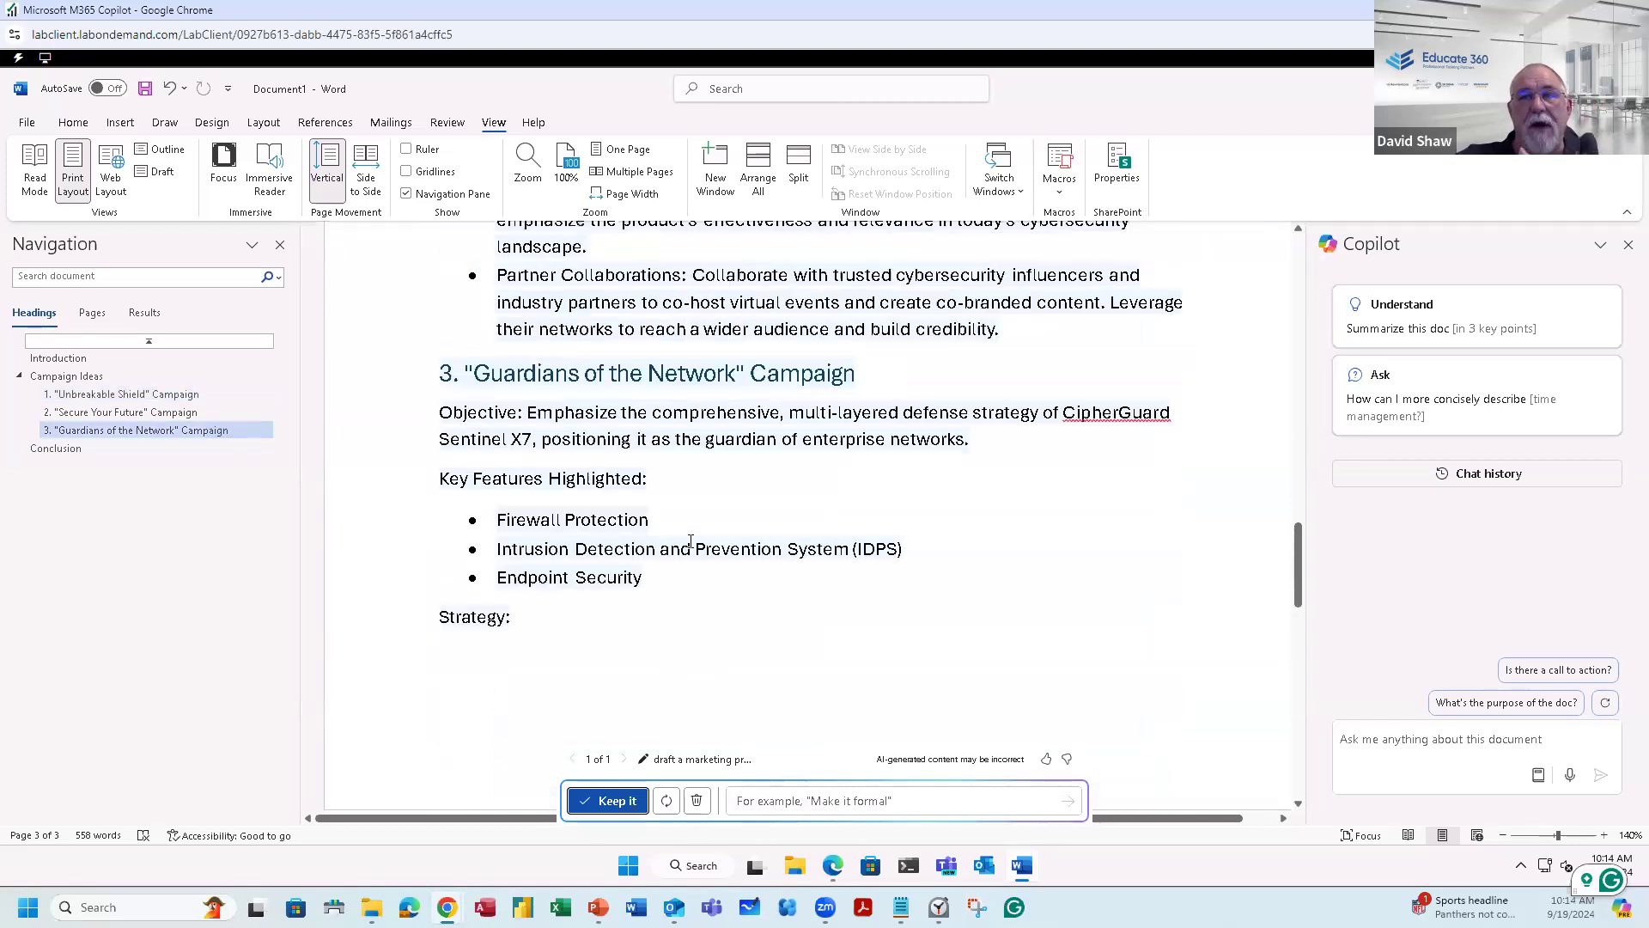
pyautogui.scroll(6, 690, 541)
pyautogui.scroll(-6, 418, 495)
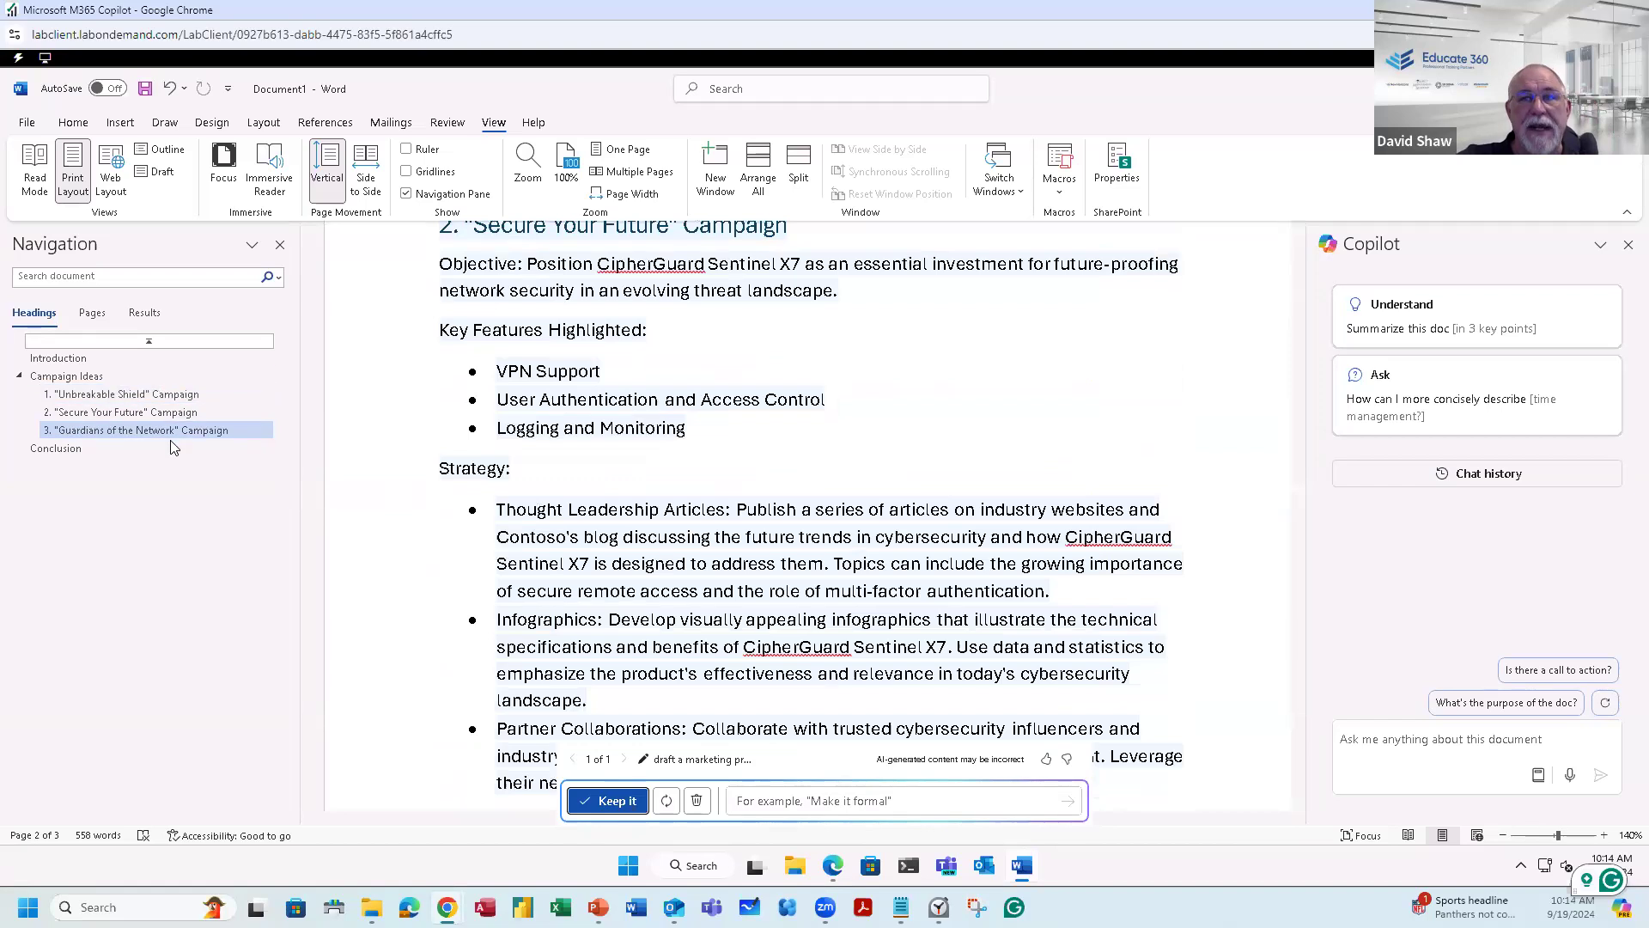
pyautogui.scroll(5, 928, 580)
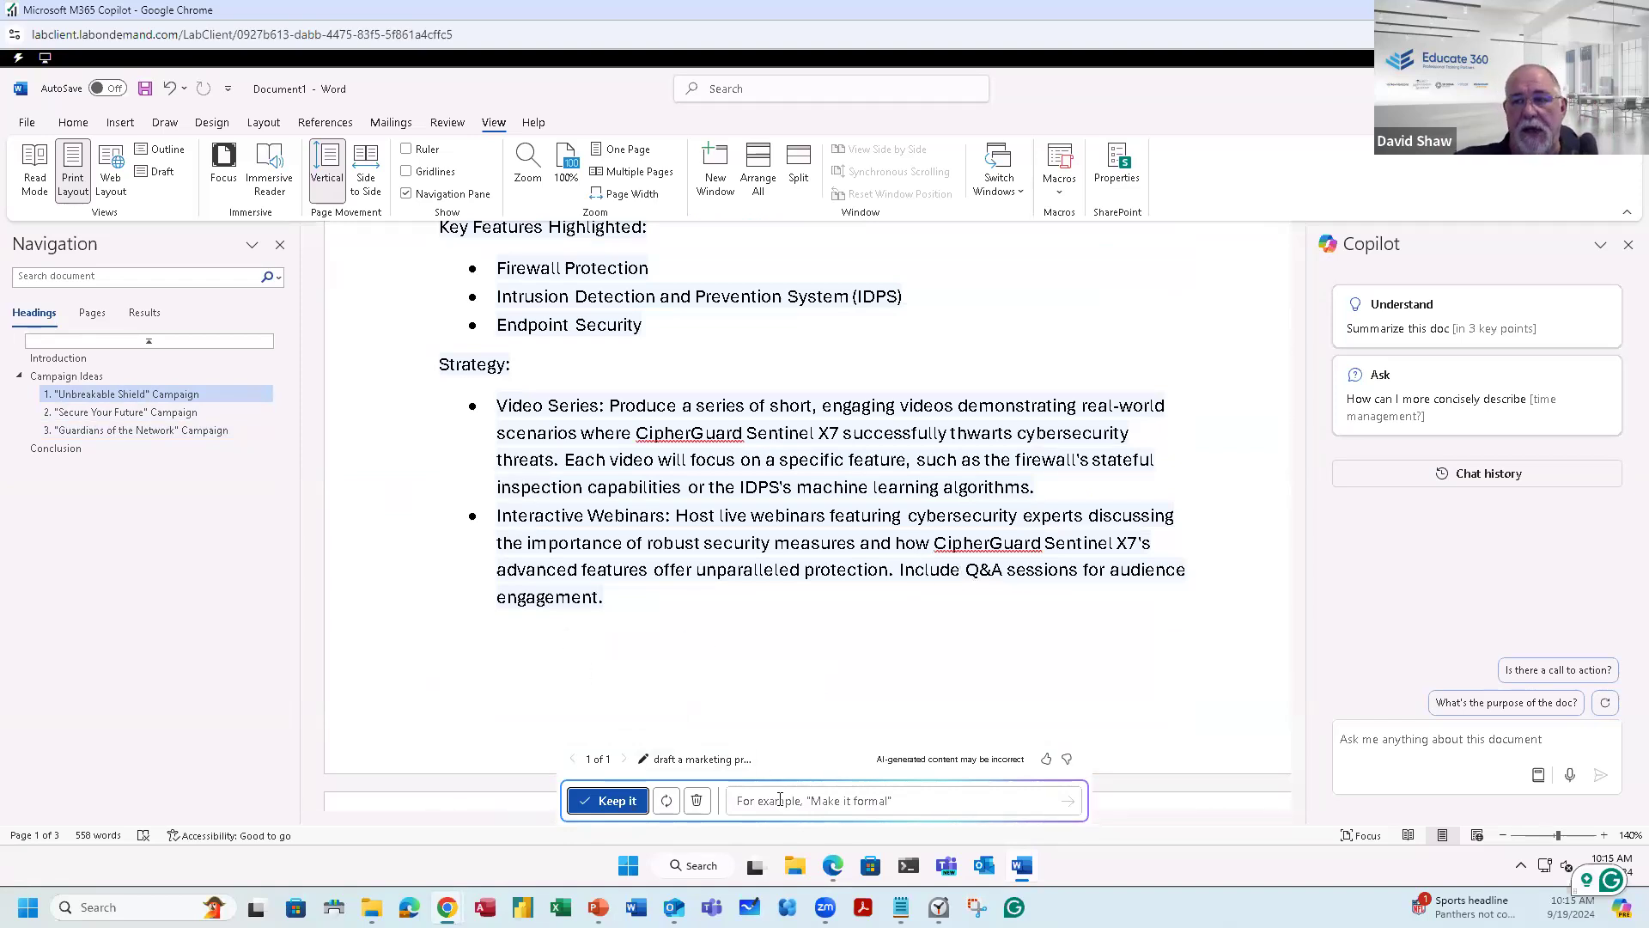
# Step: Open Adatum 5 Year Financial Results.docx from the organization's OneDrive to view its table, and close it
pyautogui.click(26, 125)
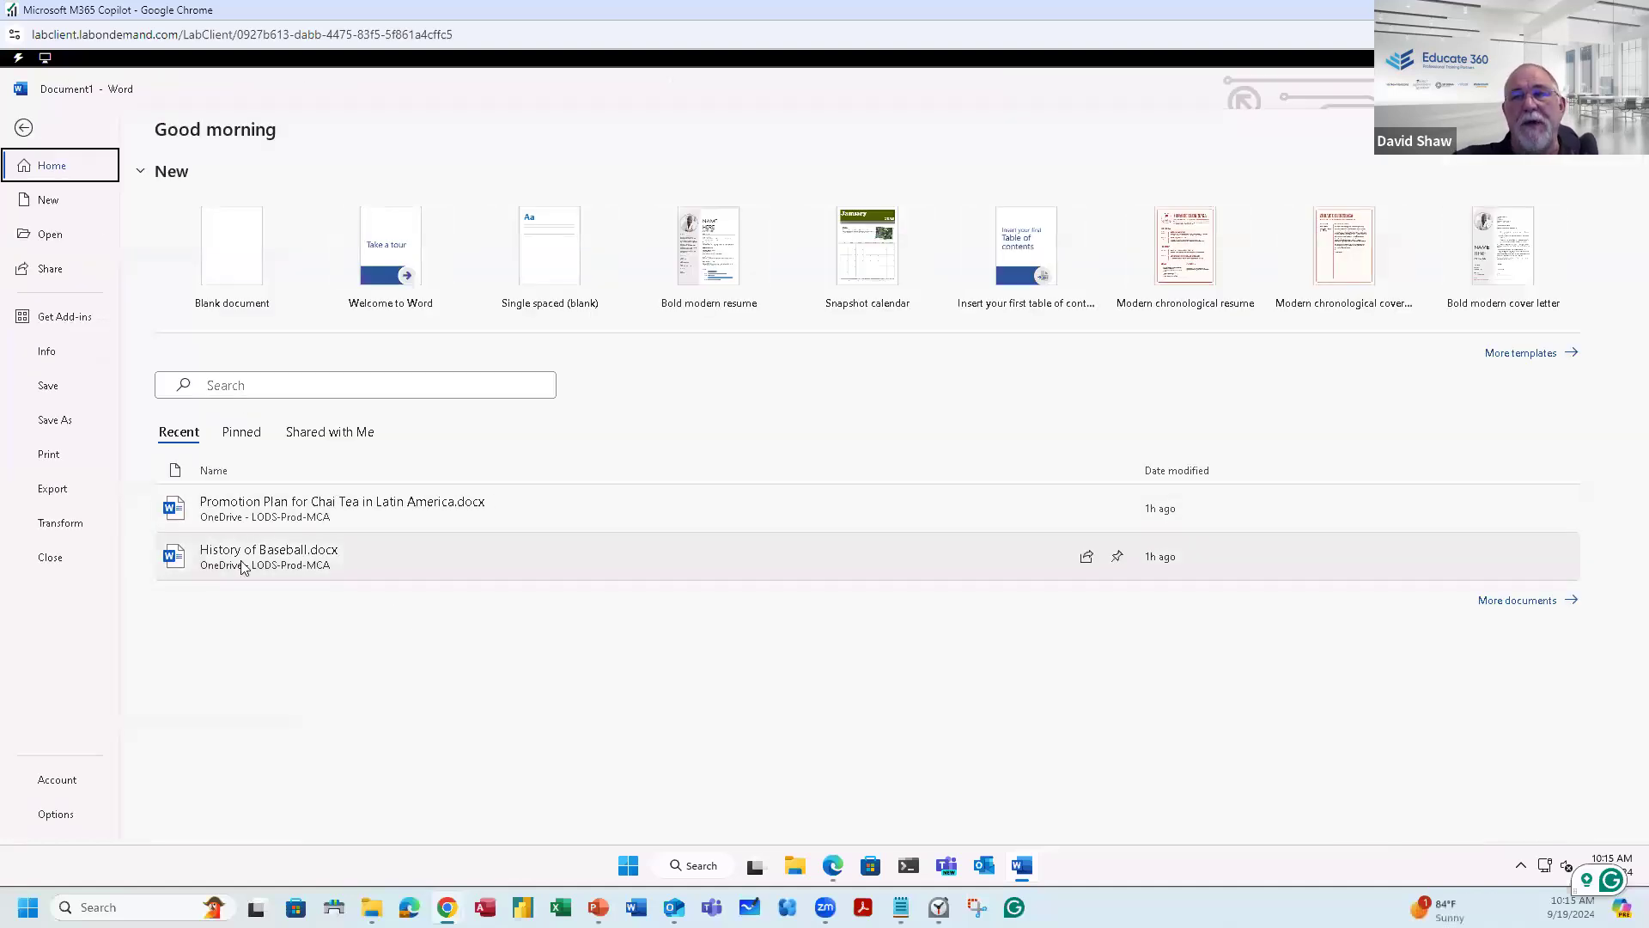
pyautogui.click(41, 237)
pyautogui.click(307, 315)
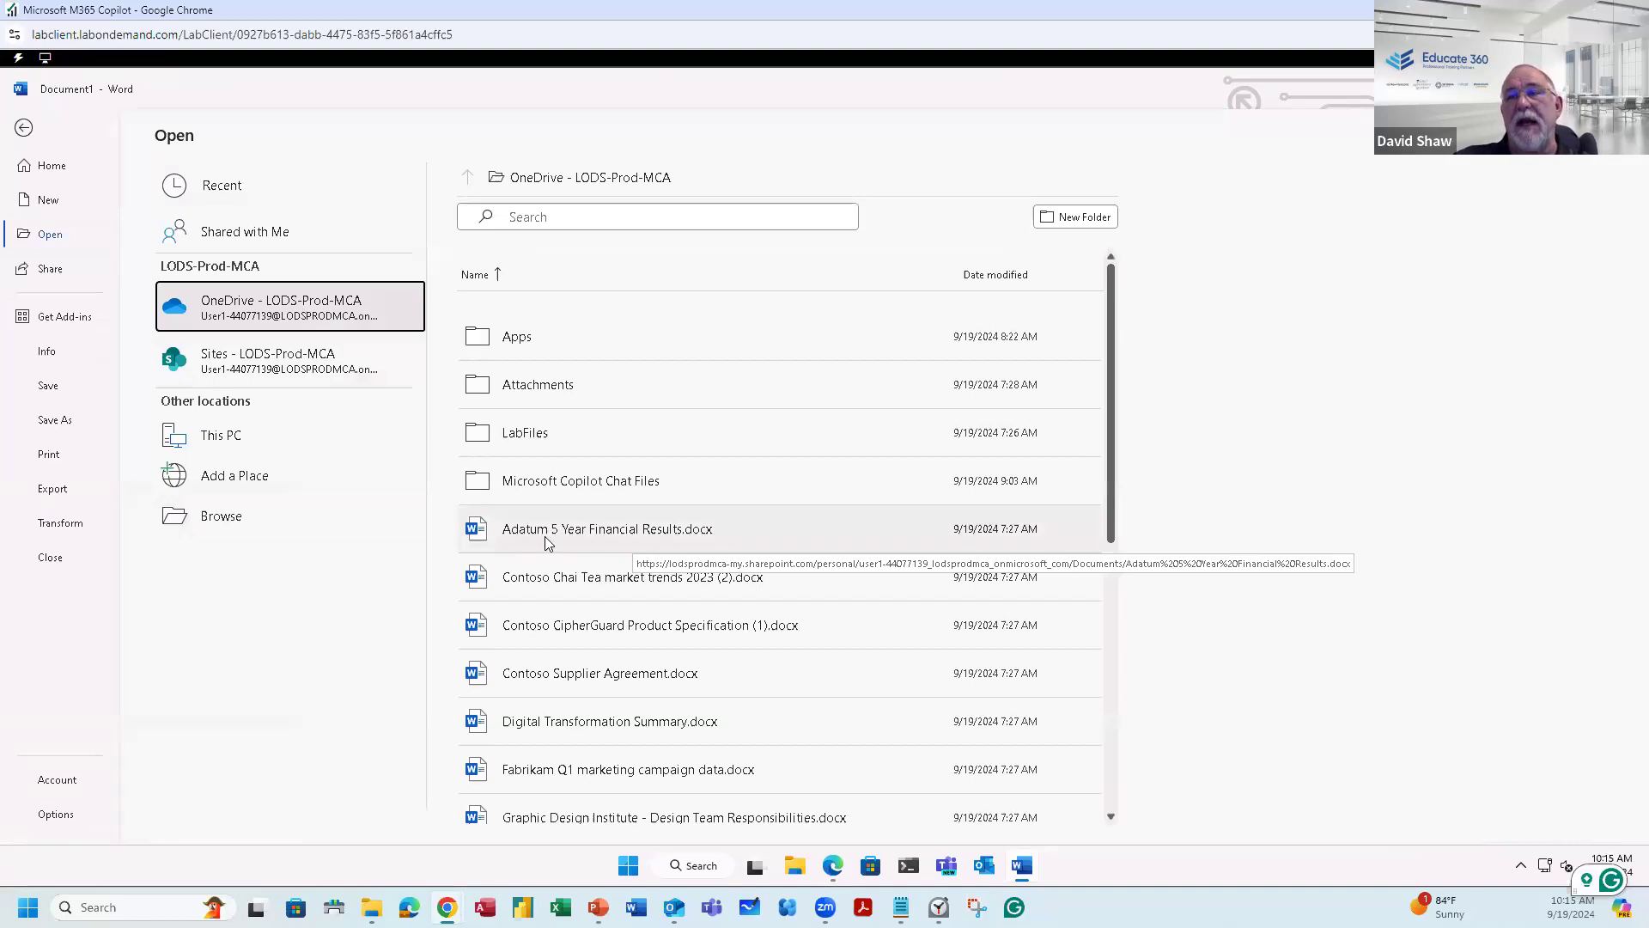
pyautogui.click(576, 529)
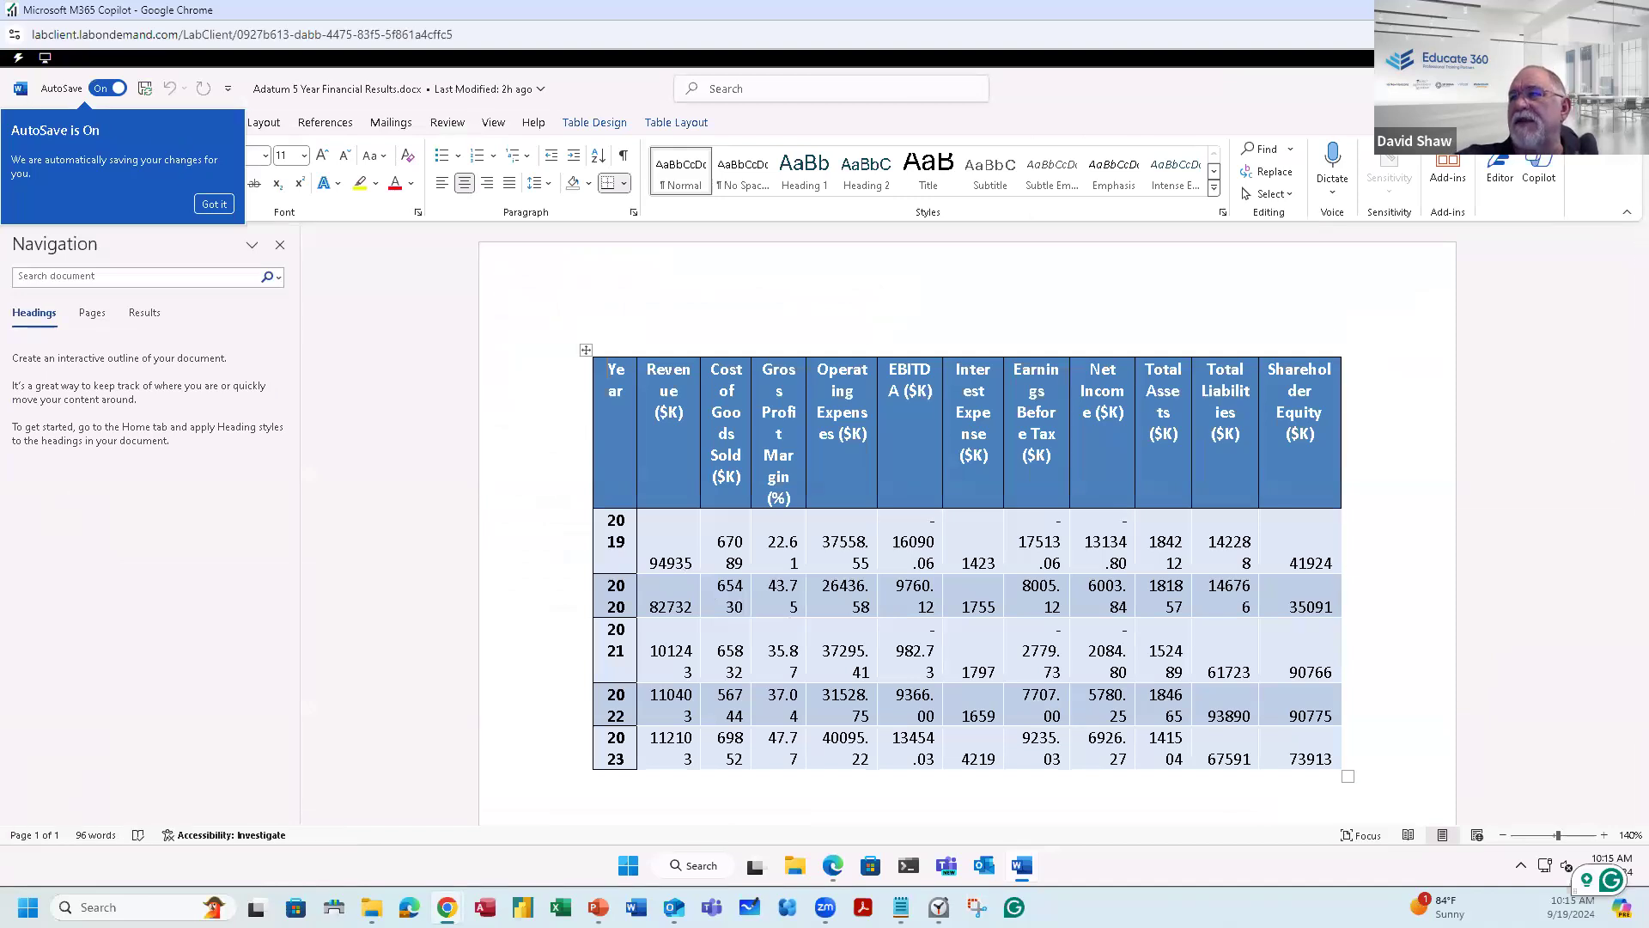
pyautogui.click(1628, 89)
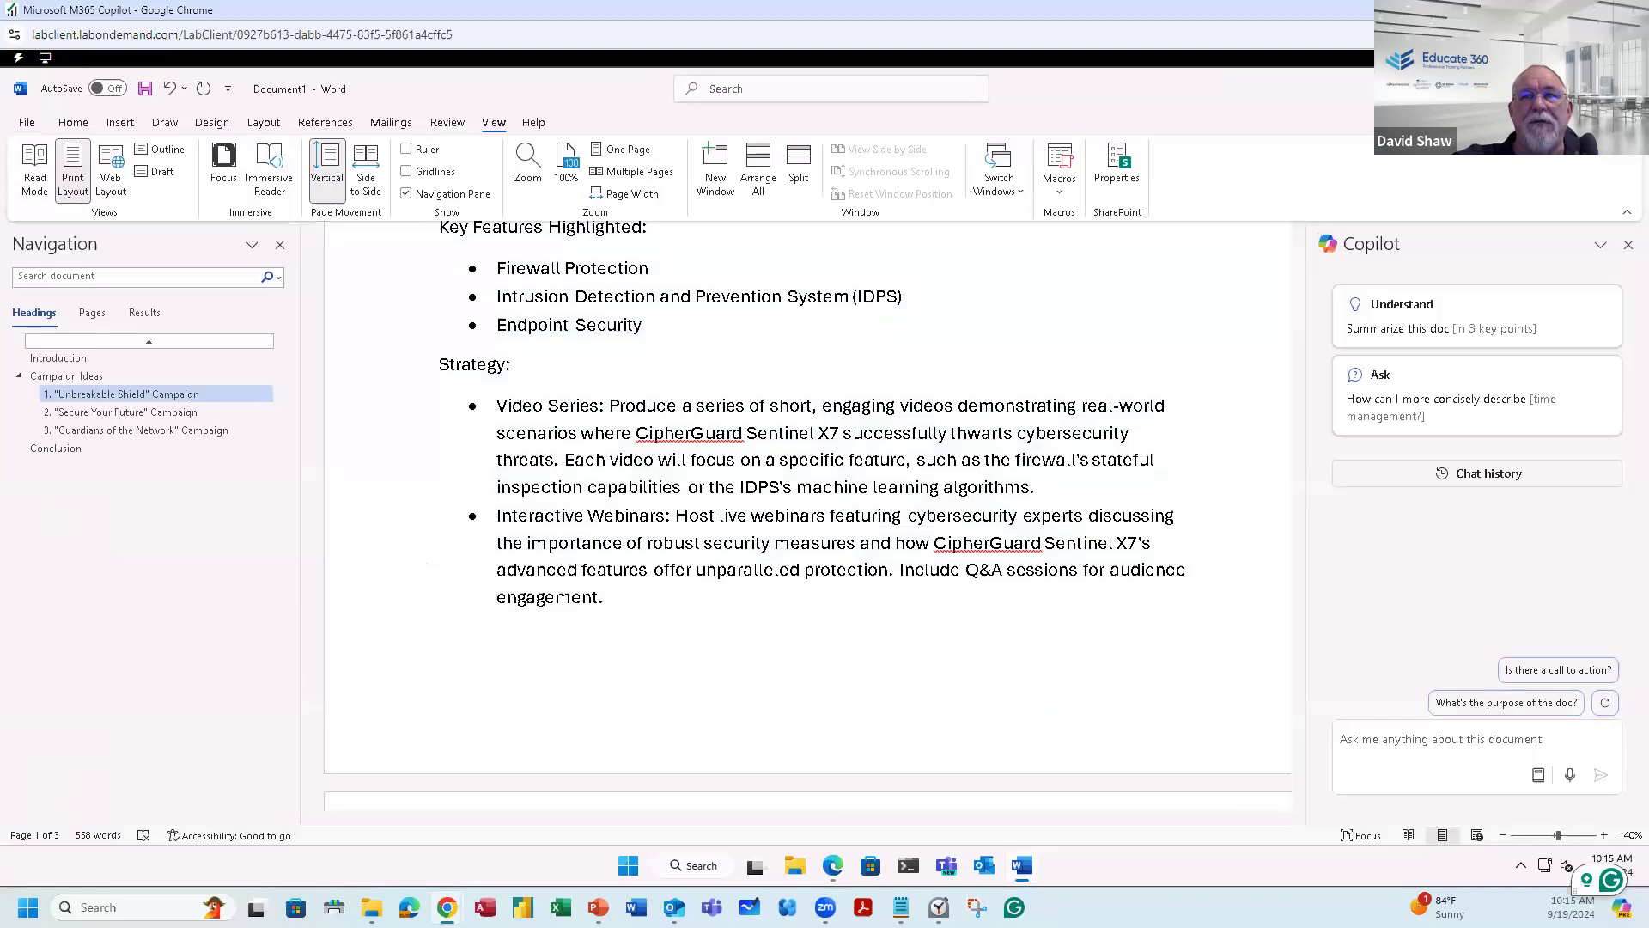
# Step: Reopen Adatum 5 Year Financial Results.docx from the OneDrive file list
pyautogui.click(17, 123)
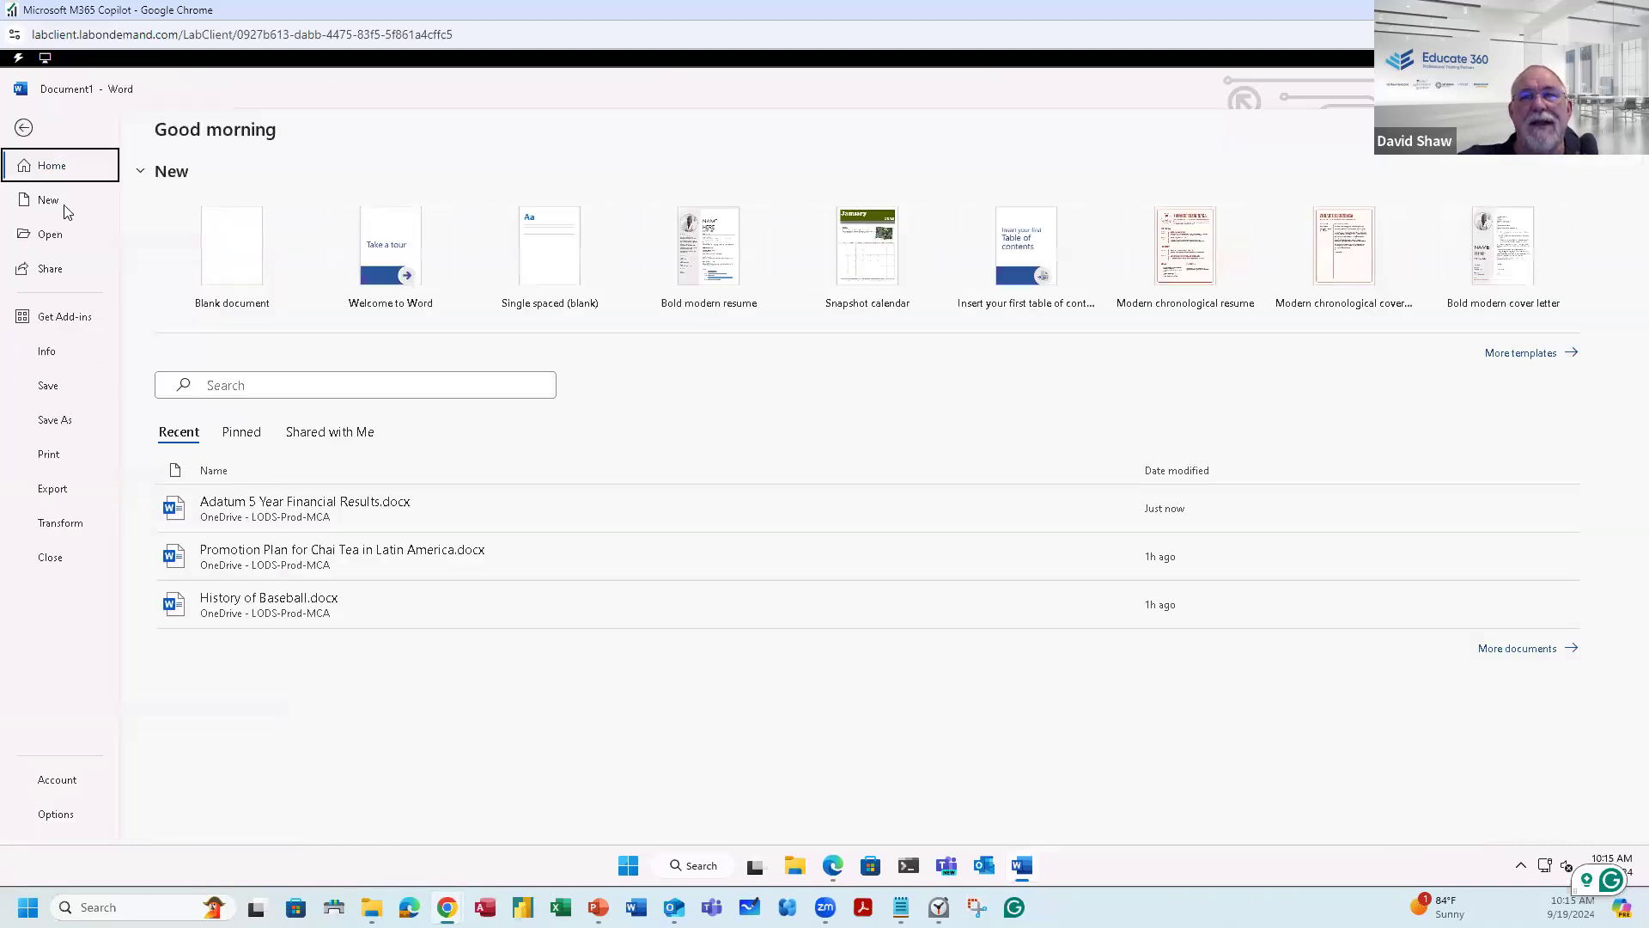
pyautogui.click(52, 233)
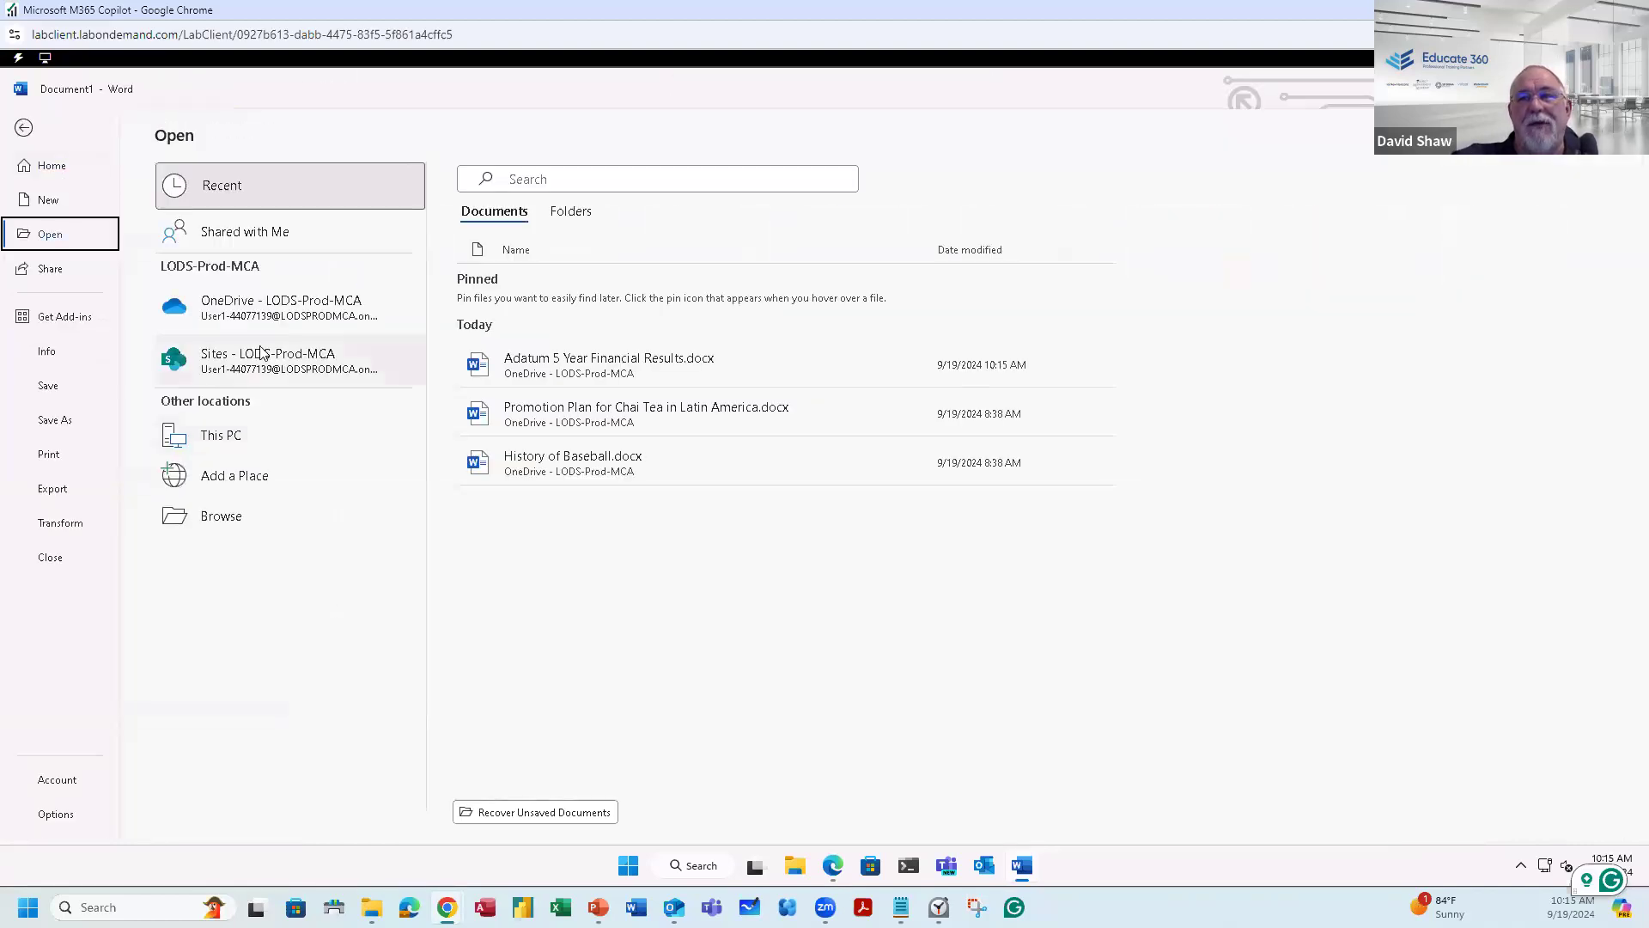
pyautogui.click(262, 308)
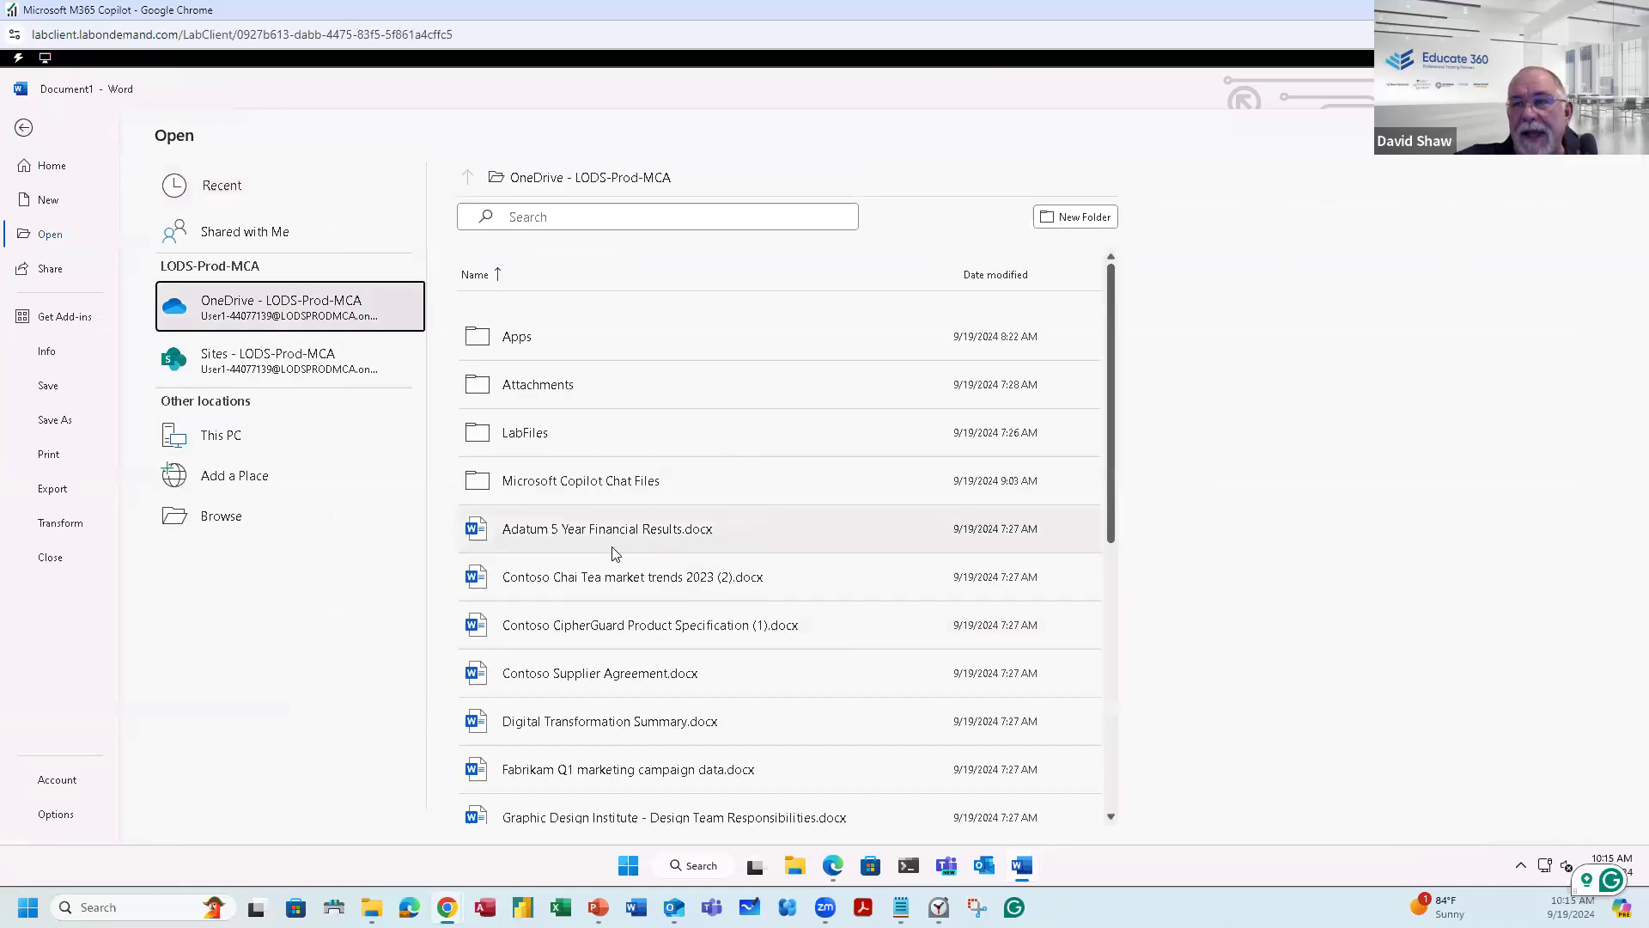
pyautogui.click(734, 531)
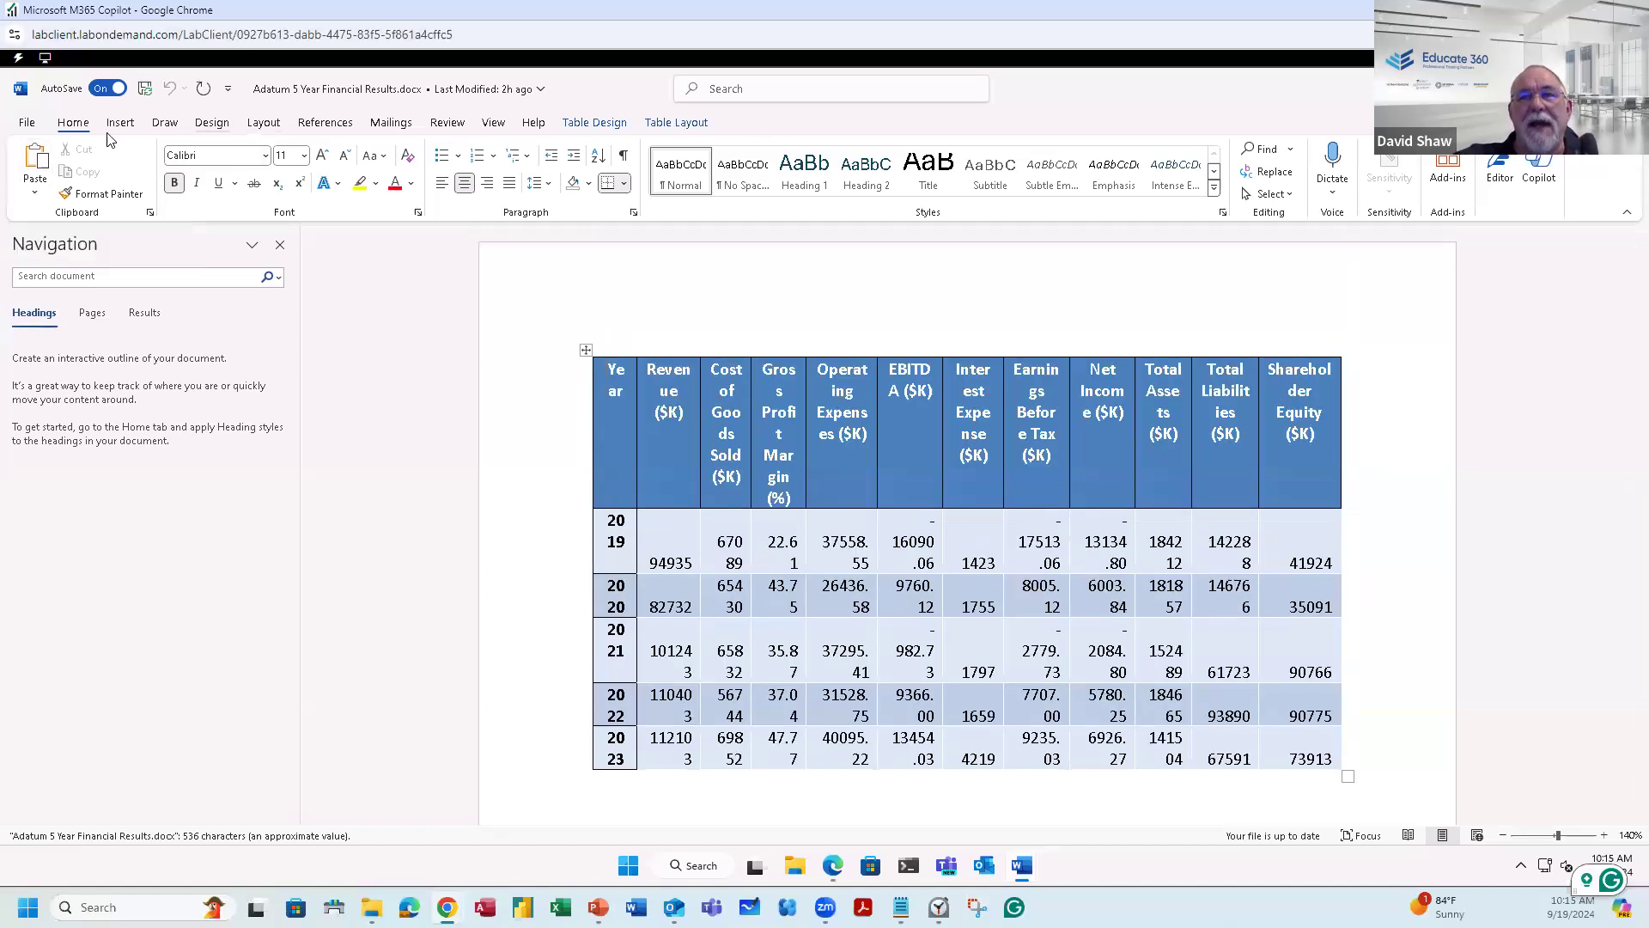
# Step: Open Fabrikam Q1 marketing campaign data.docx from OneDrive to view its campaign table
pyautogui.click(38, 129)
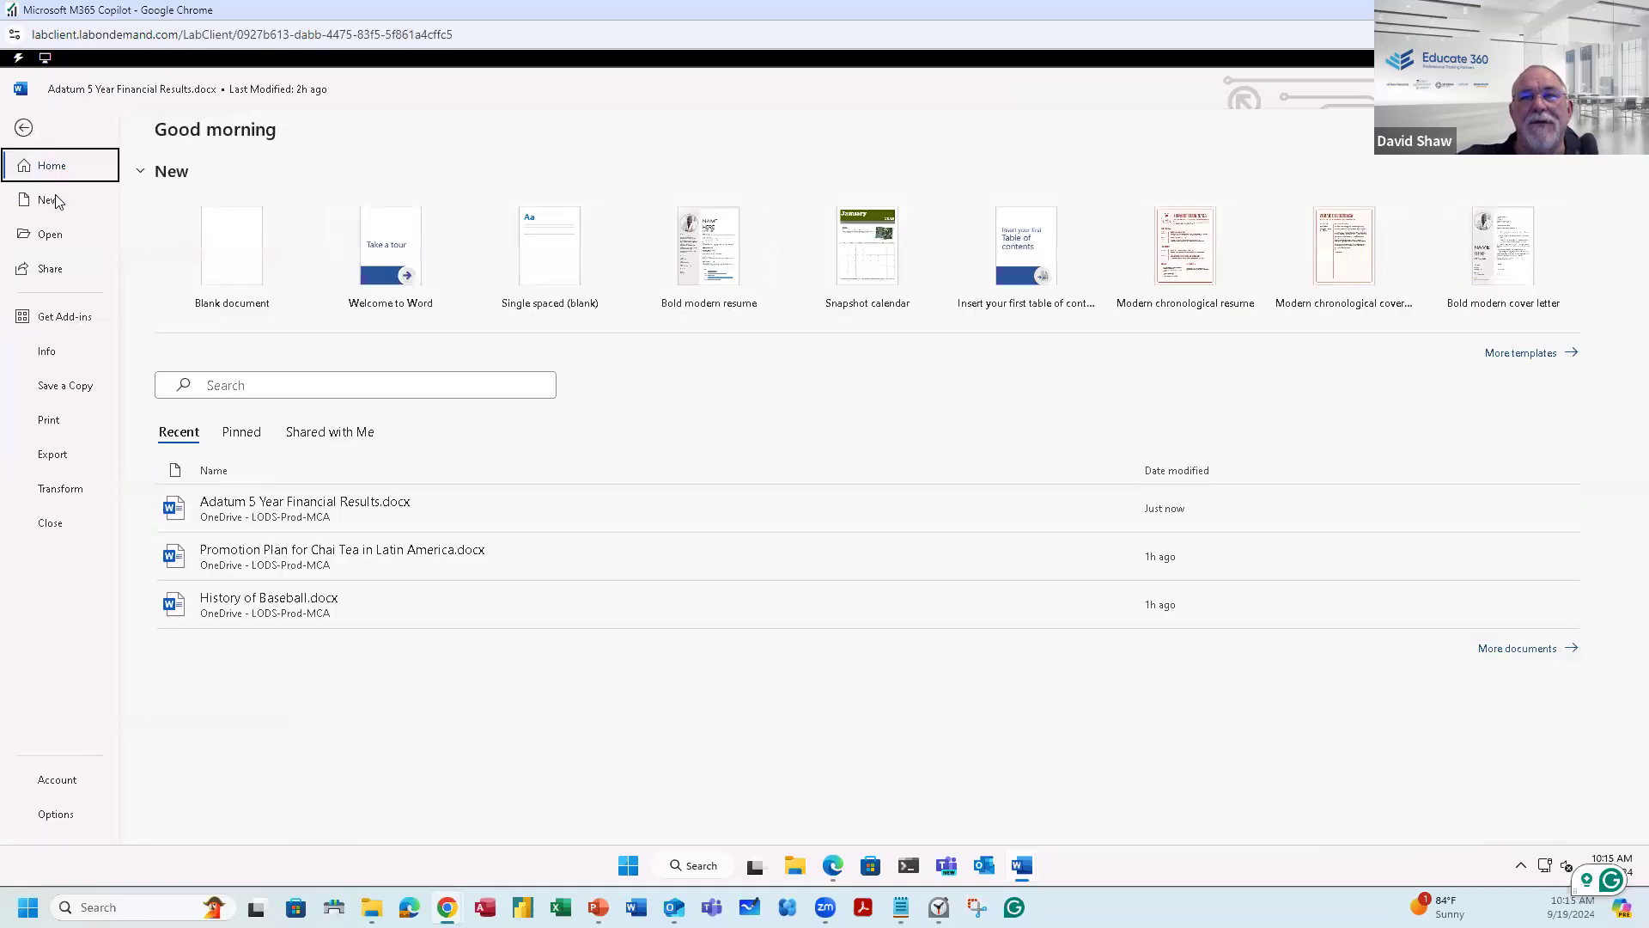
pyautogui.click(64, 239)
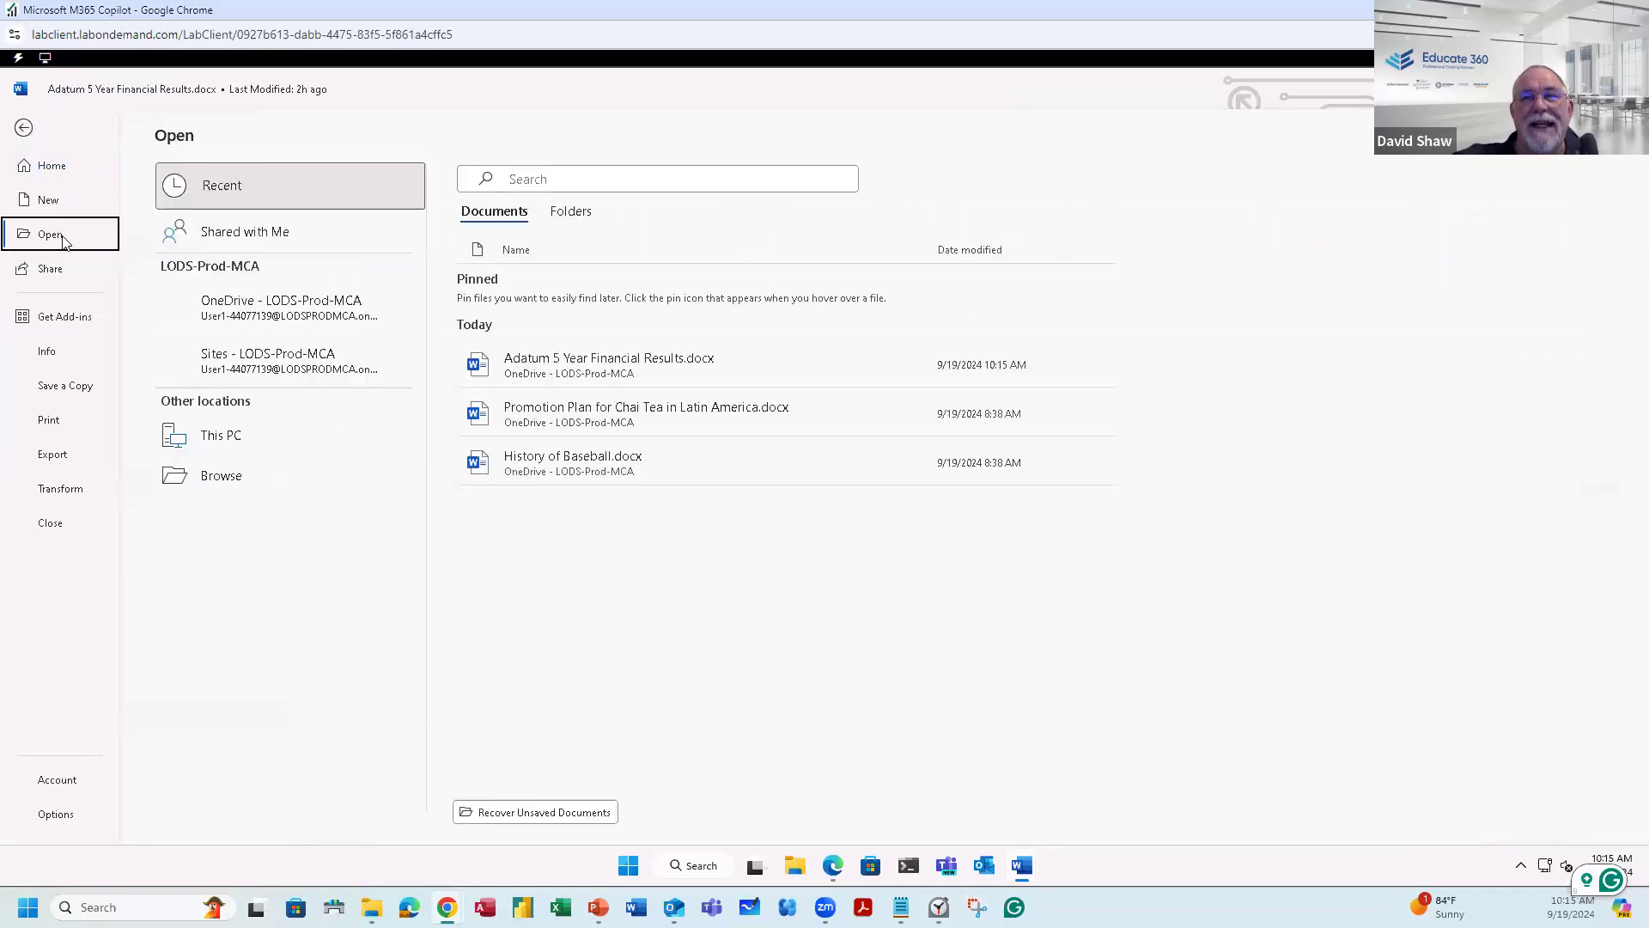
pyautogui.click(262, 307)
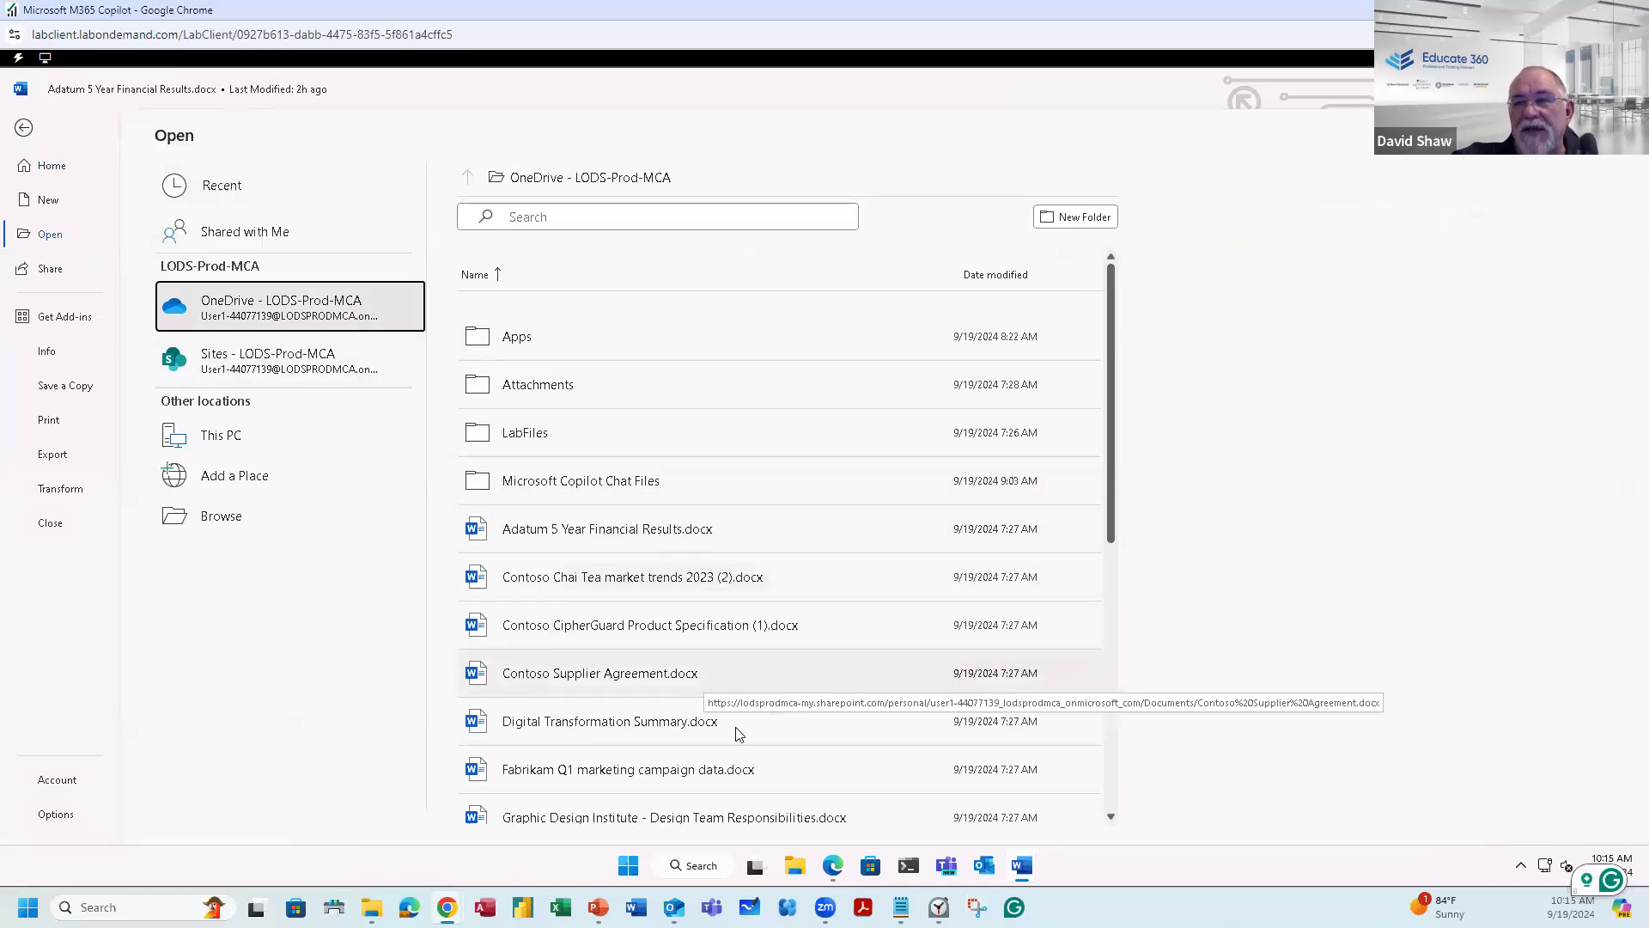
pyautogui.click(619, 780)
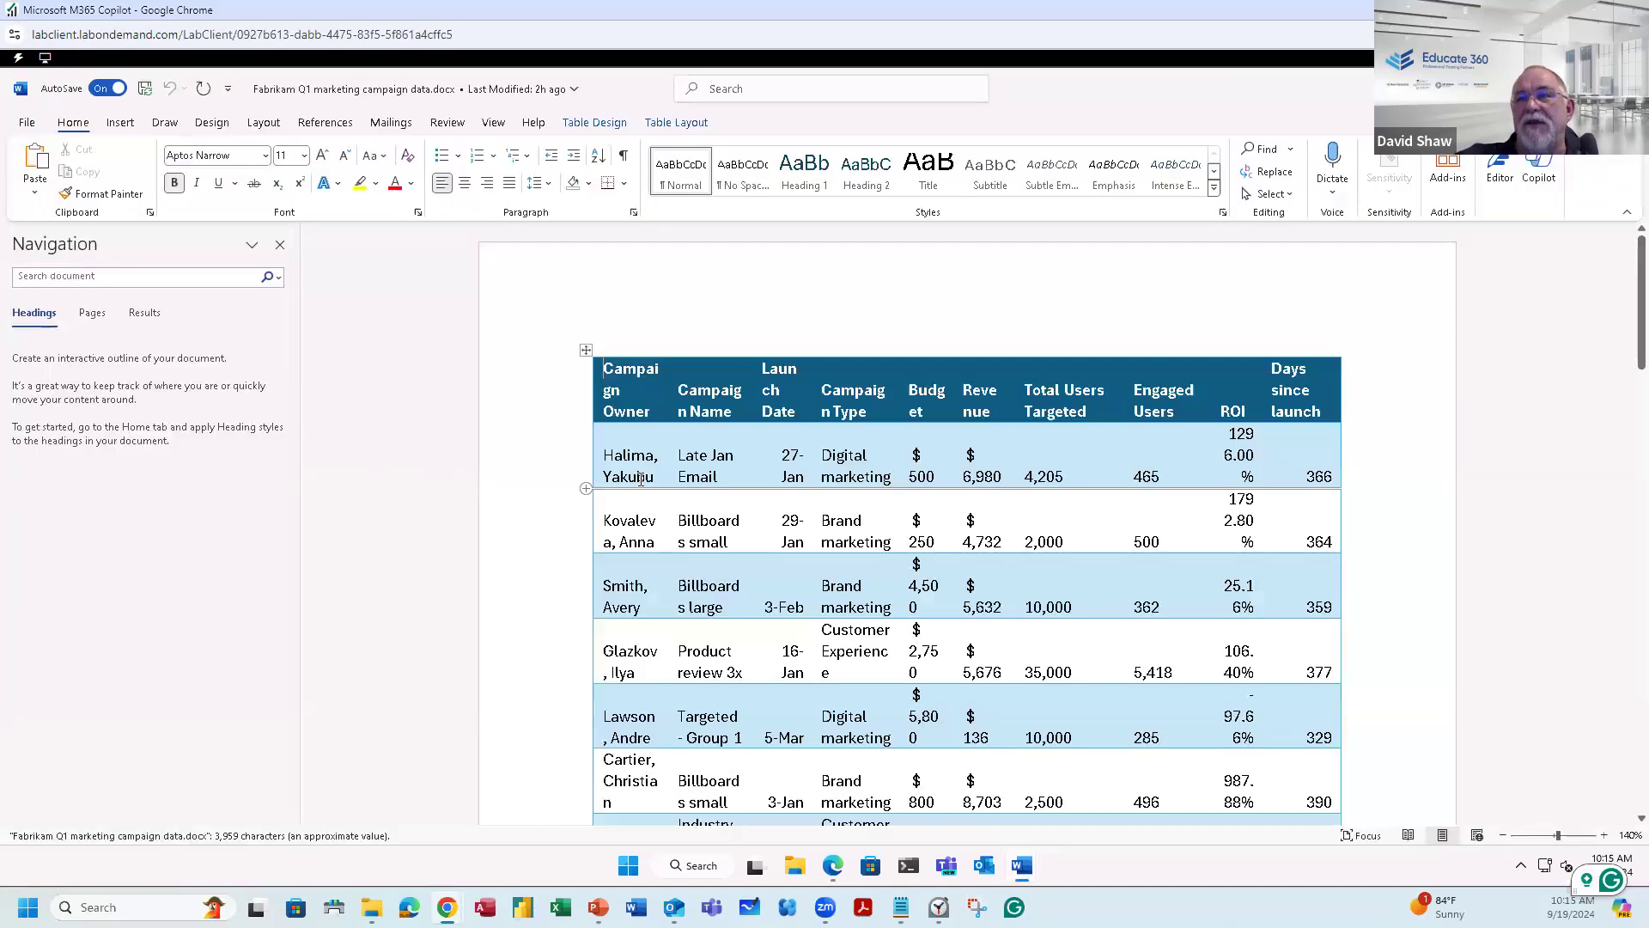
# Step: Open Marketing Report for Munson's Pickles and Preserves Farm.docx from OneDrive and look through its sections
pyautogui.click(29, 125)
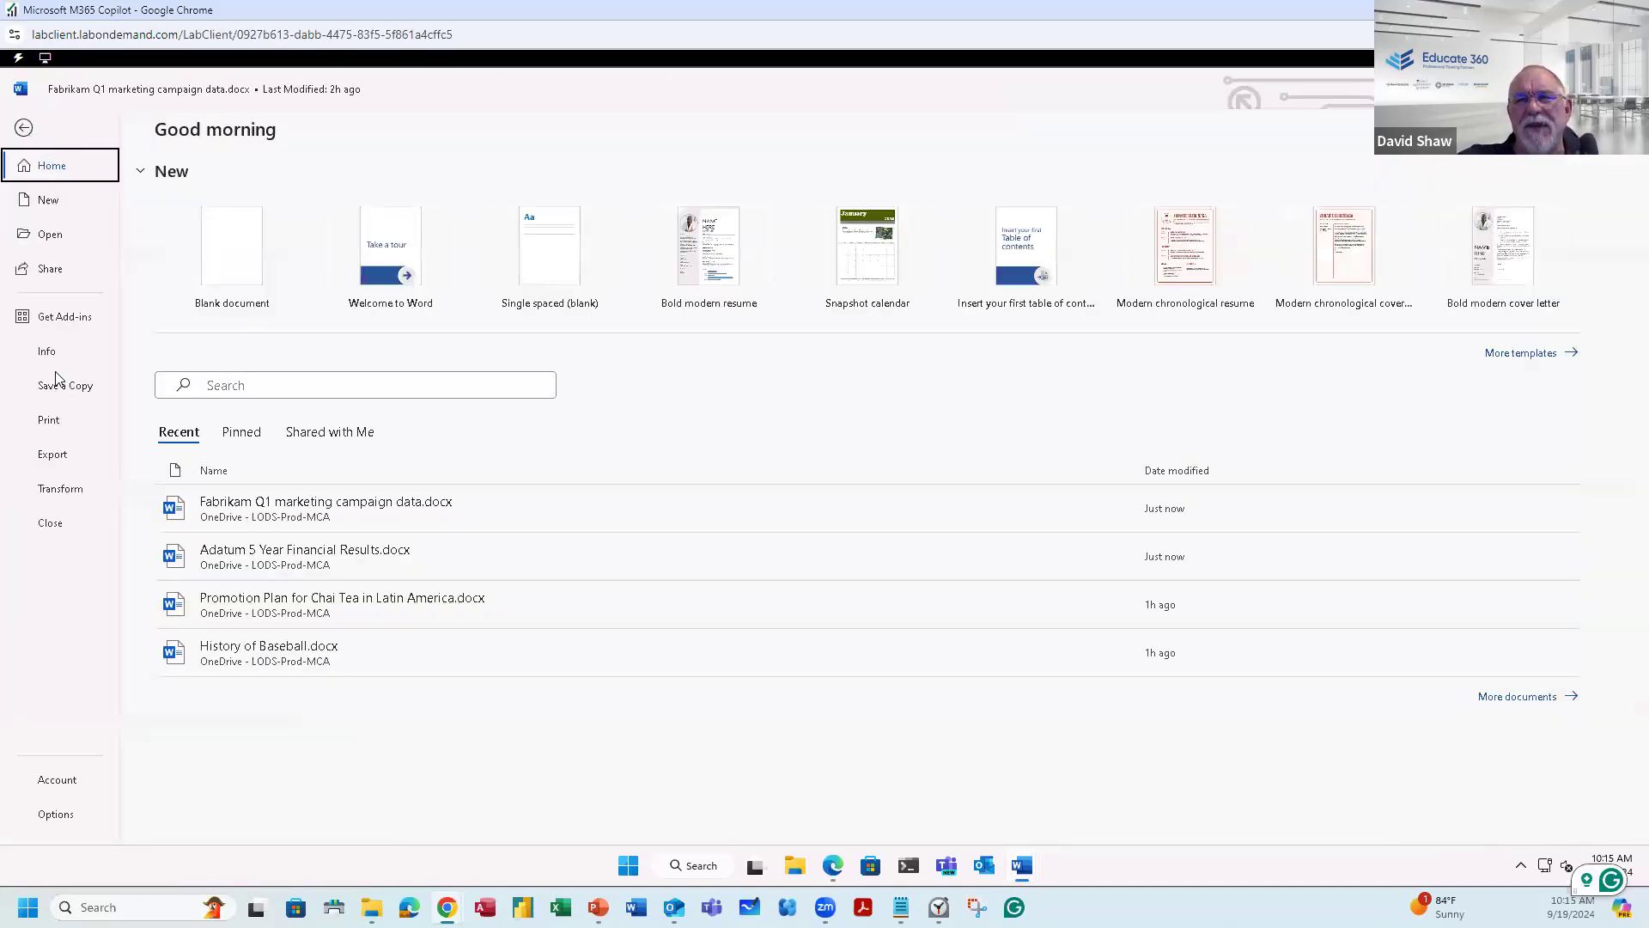
pyautogui.click(47, 239)
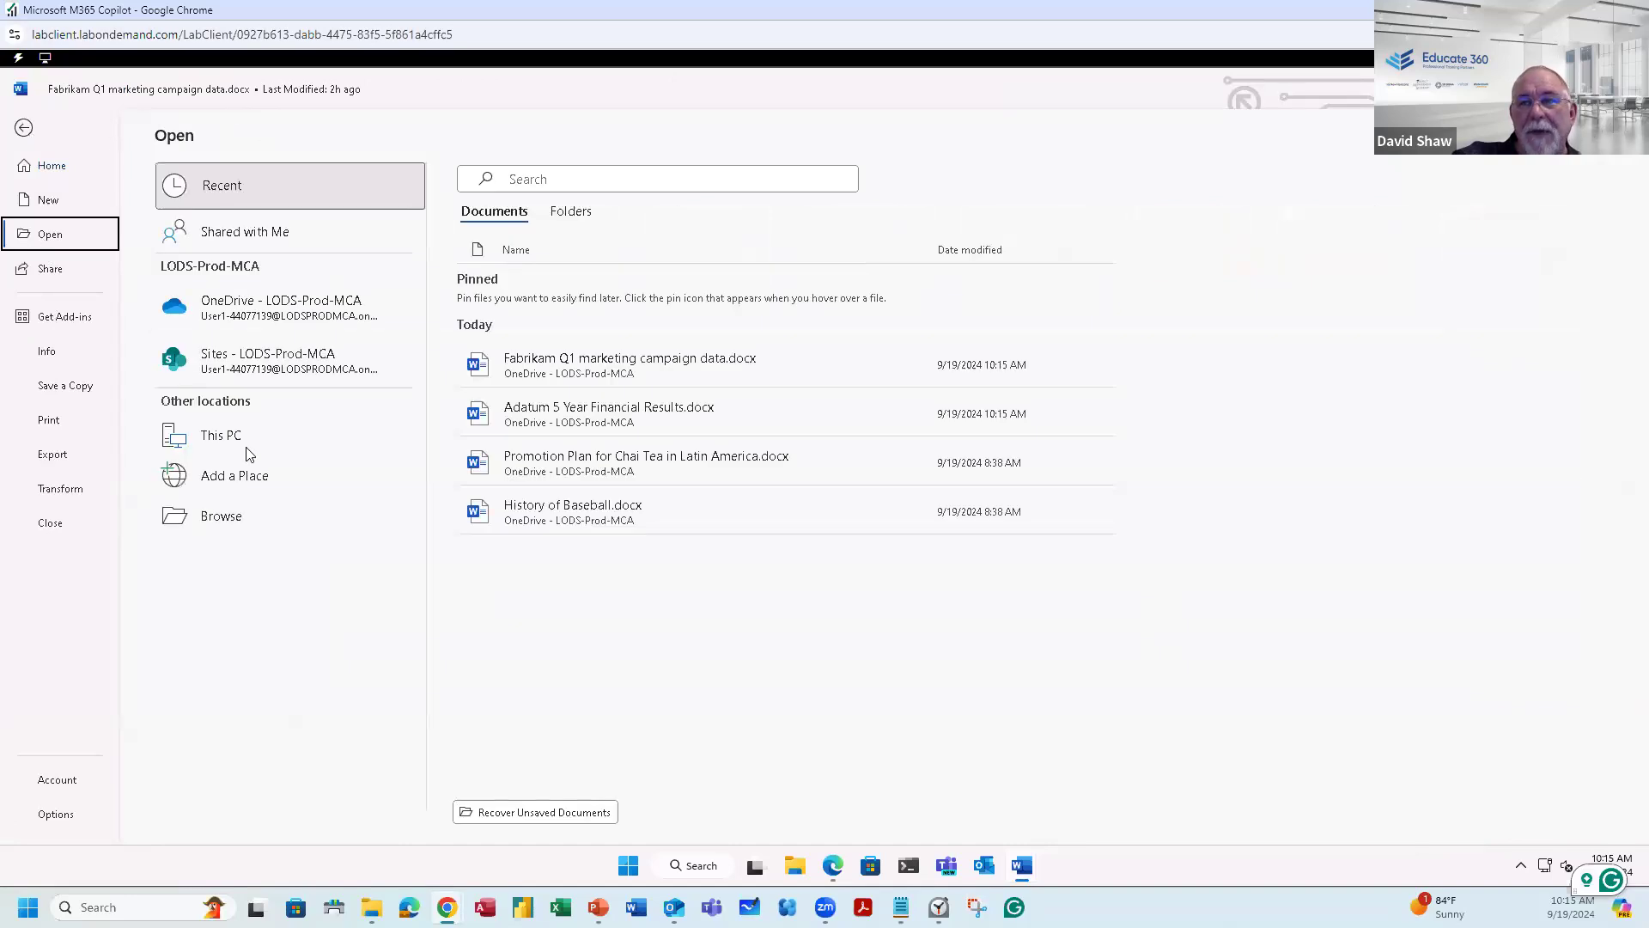
pyautogui.click(228, 318)
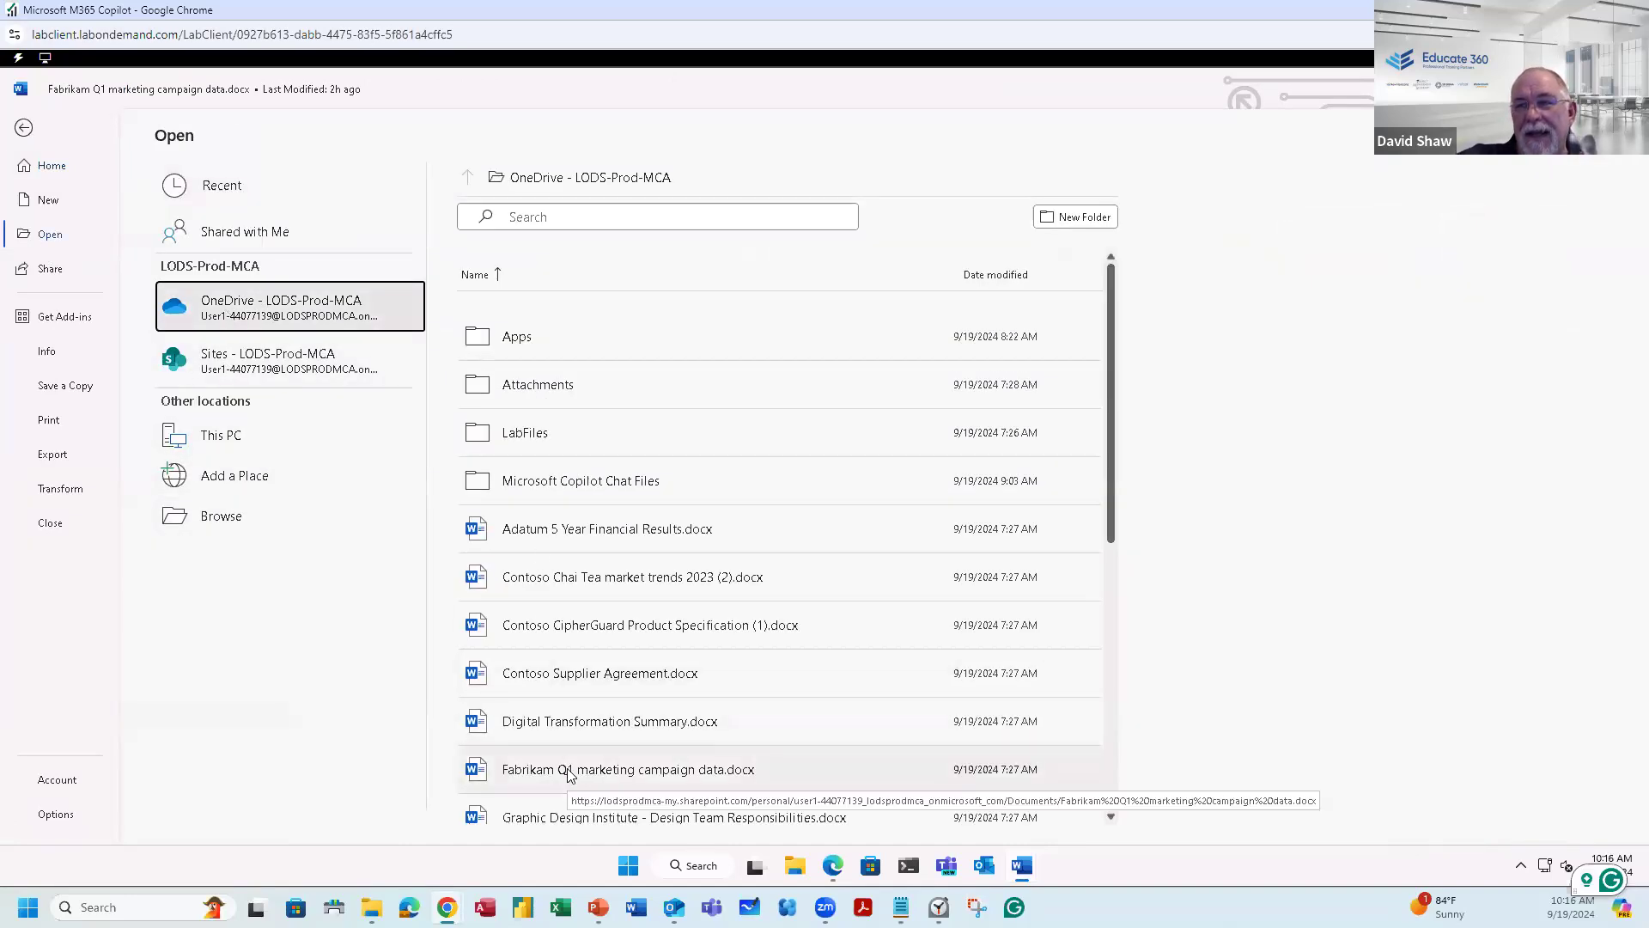
pyautogui.scroll(-2, 570, 776)
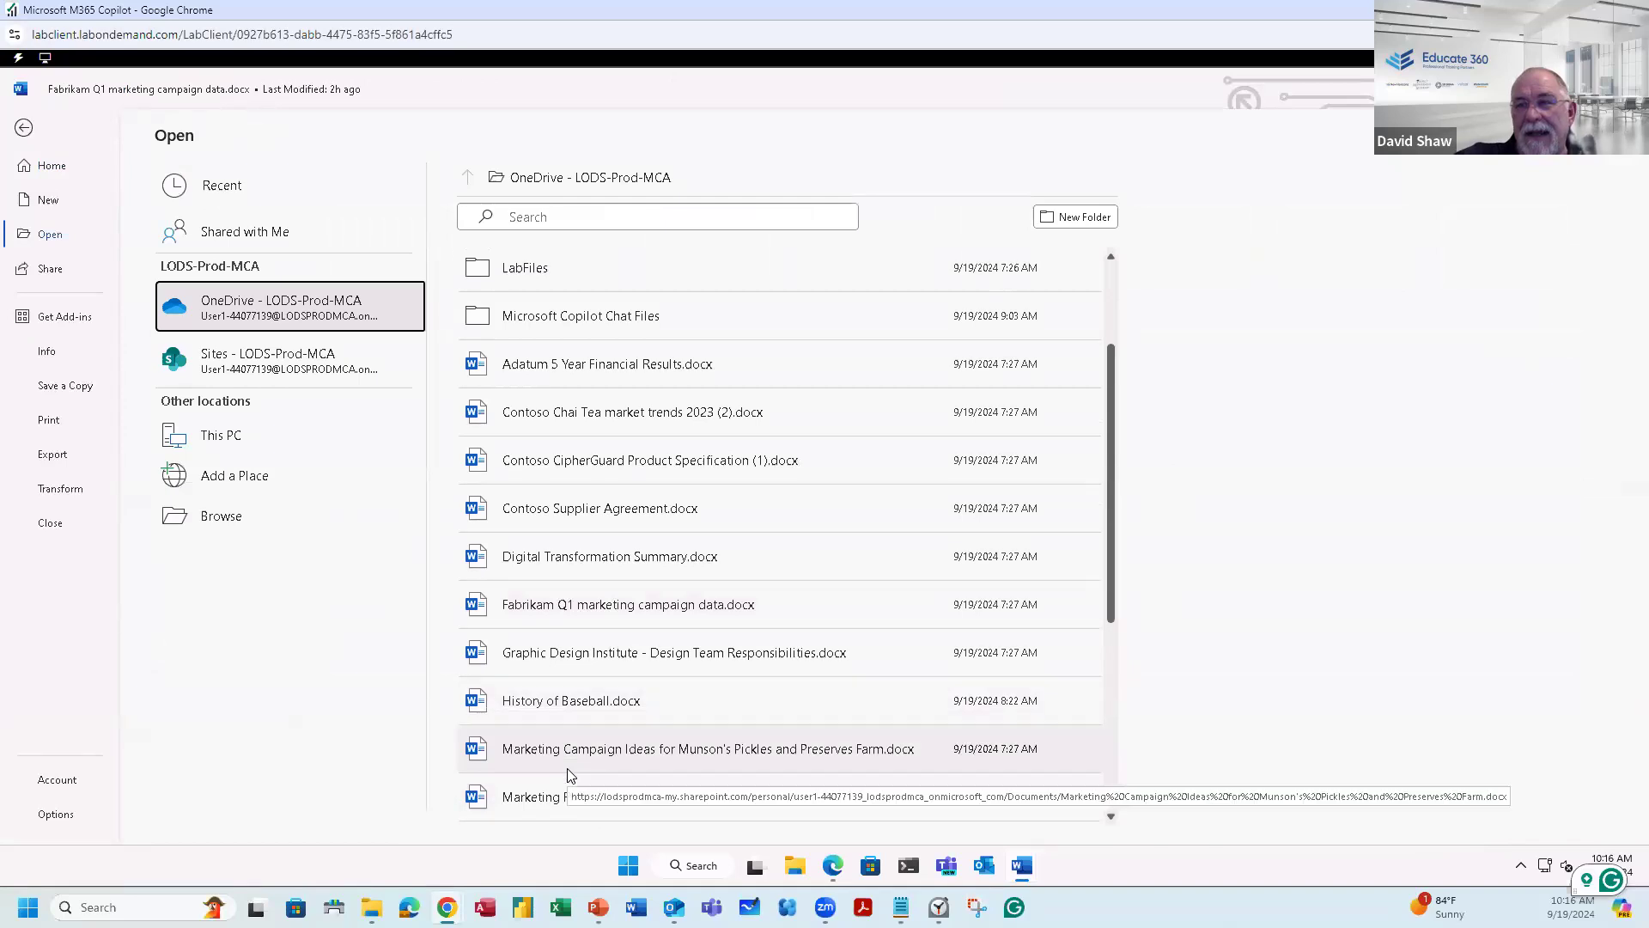
pyautogui.scroll(-1, 571, 775)
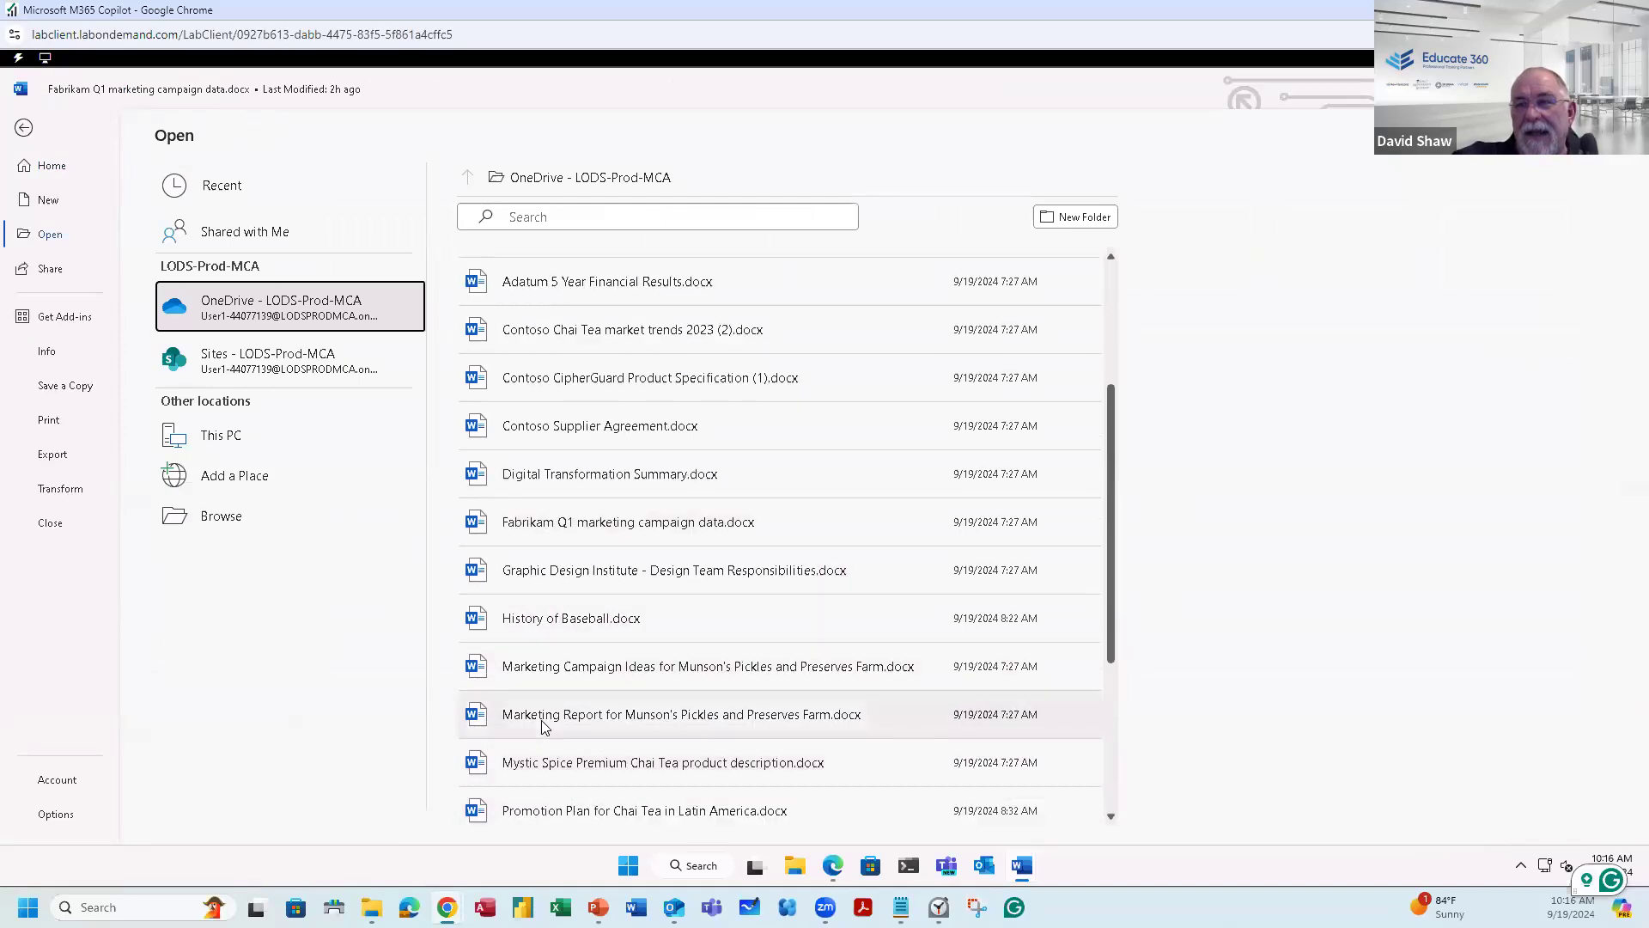
pyautogui.click(658, 727)
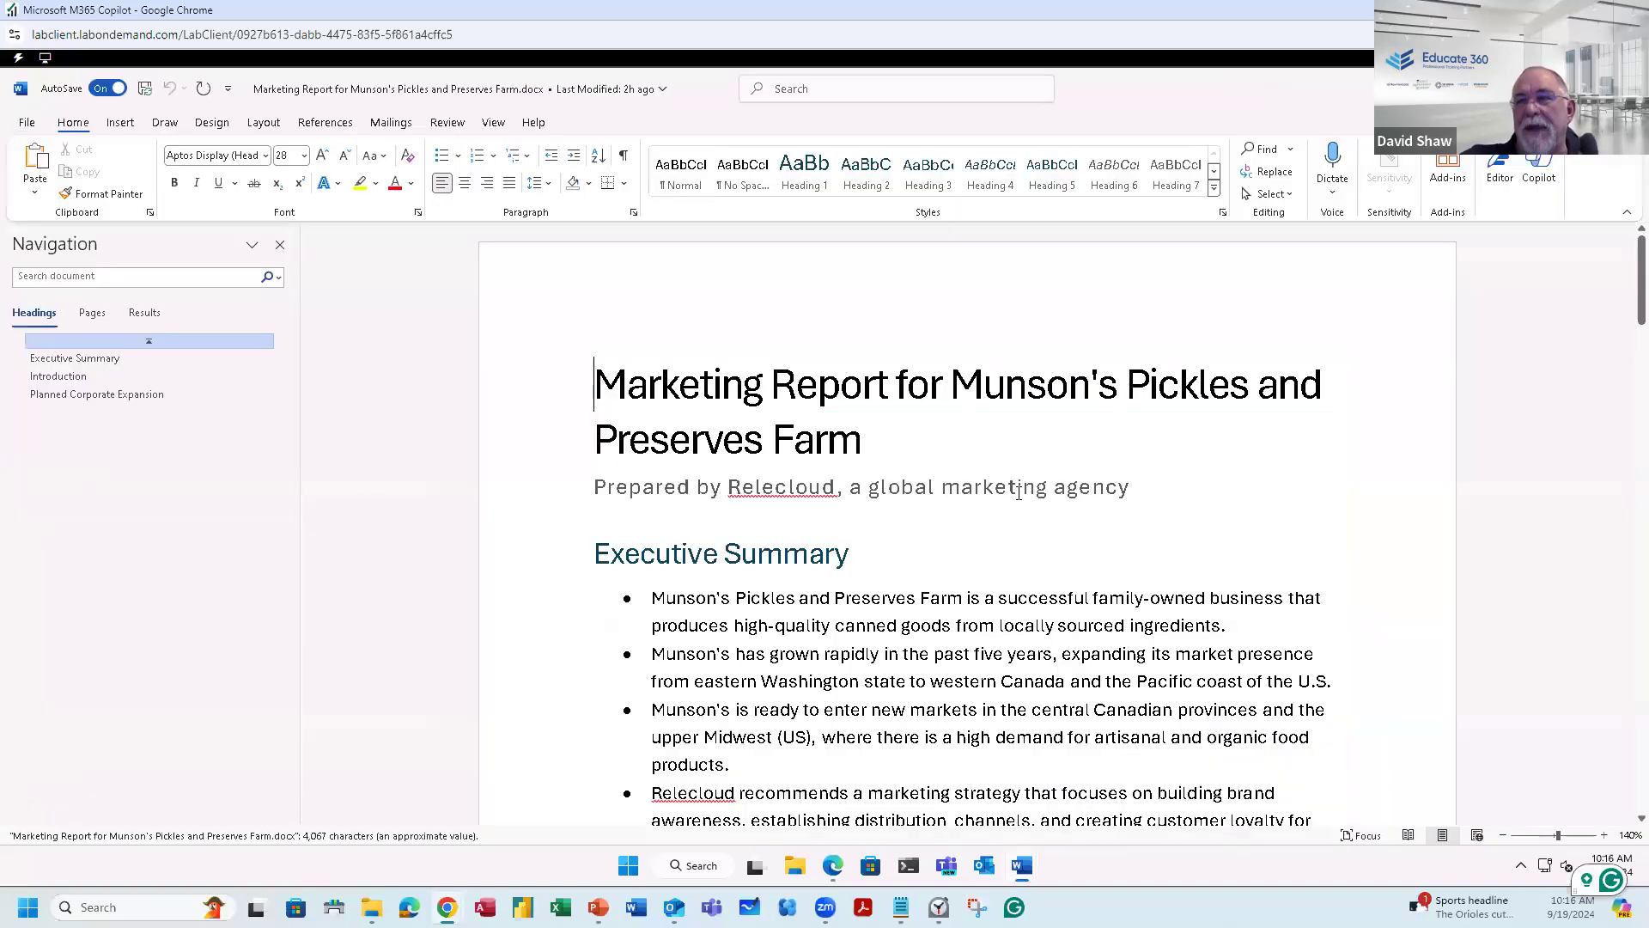
pyautogui.scroll(-10, 1005, 488)
pyautogui.scroll(-8, 1019, 492)
pyautogui.scroll(10, 1019, 492)
pyautogui.scroll(-12, 1019, 492)
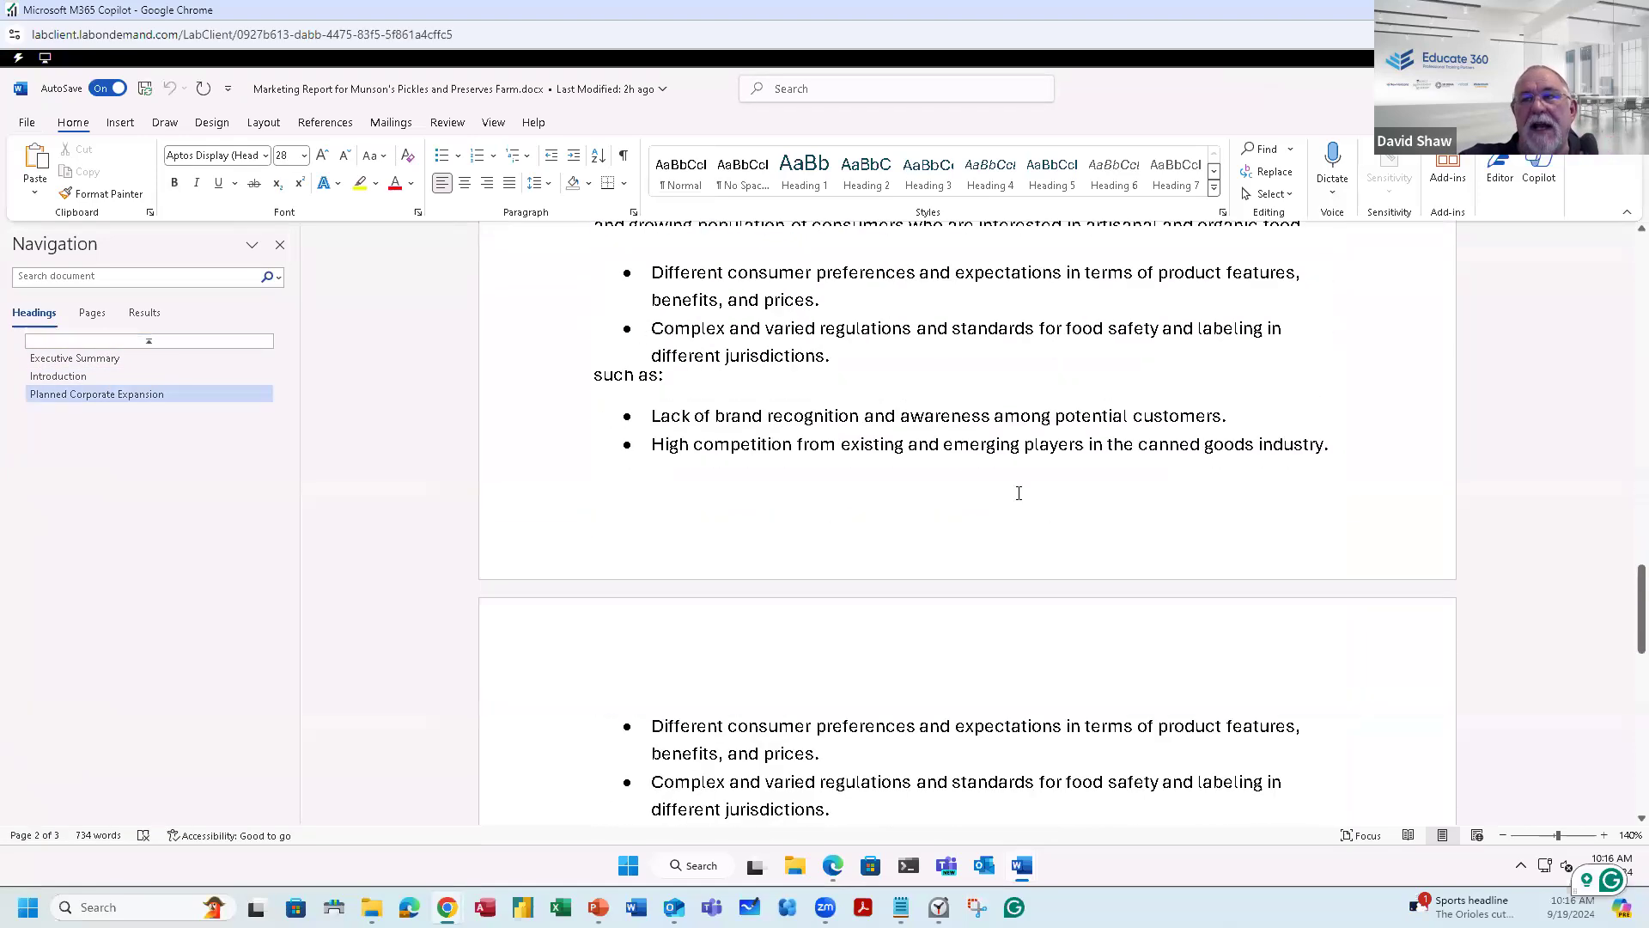
pyautogui.scroll(6, 1019, 492)
pyautogui.scroll(-10, 1019, 492)
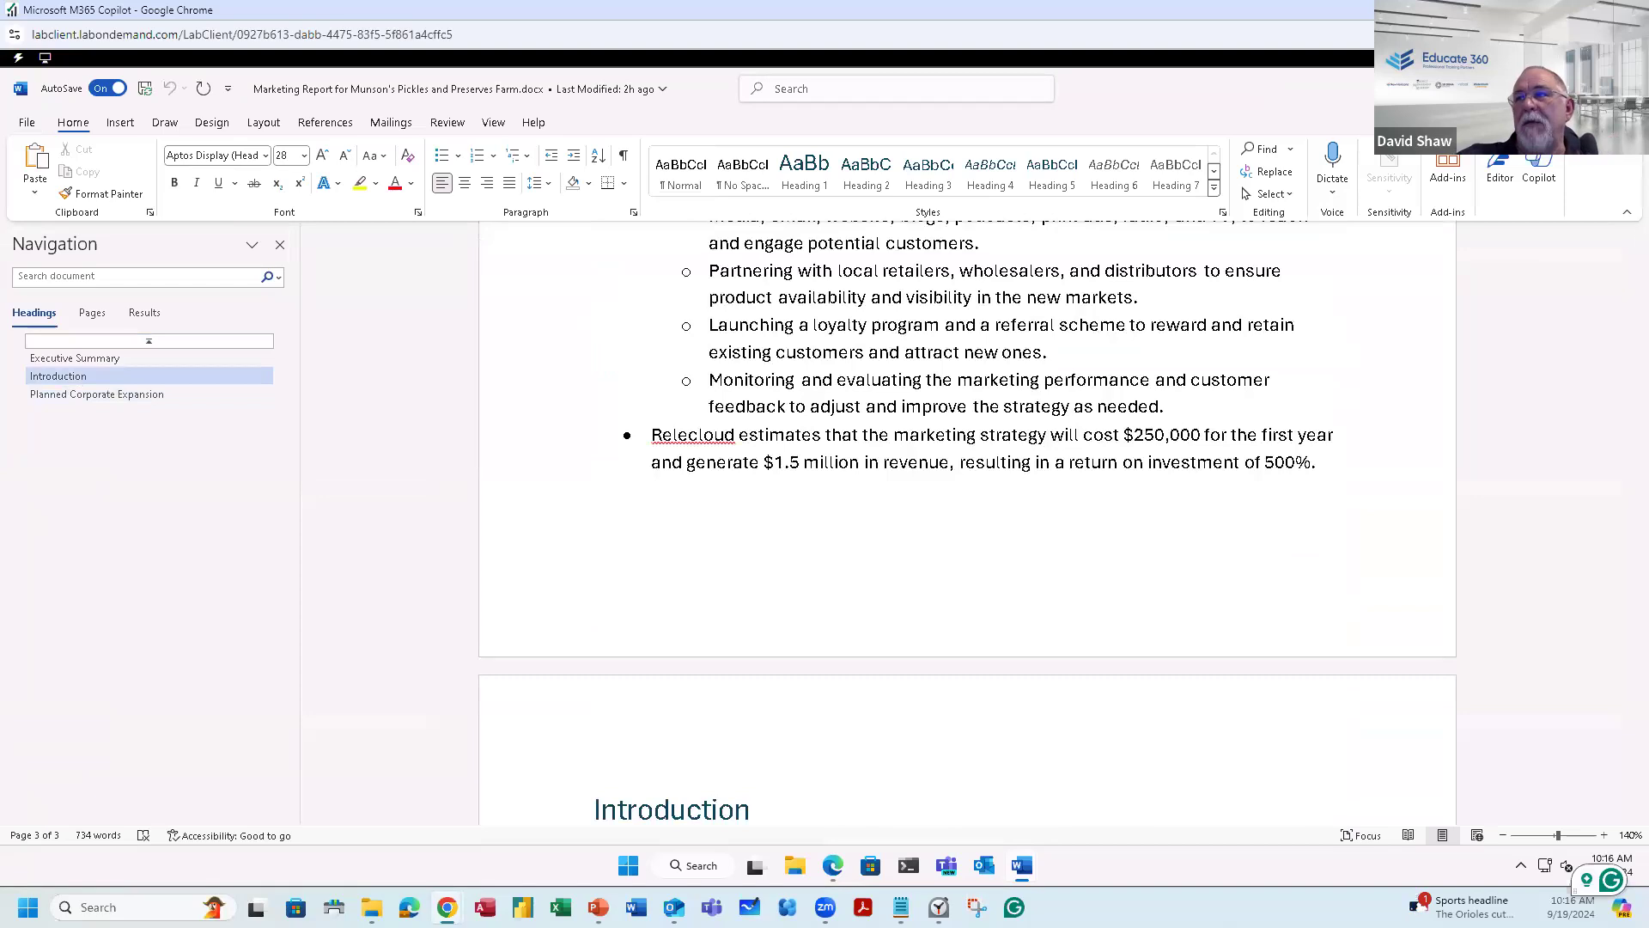
# Step: Ask Copilot to "Summarize this doc in 3 key points" for the Munson's marketing report
pyautogui.click(1540, 171)
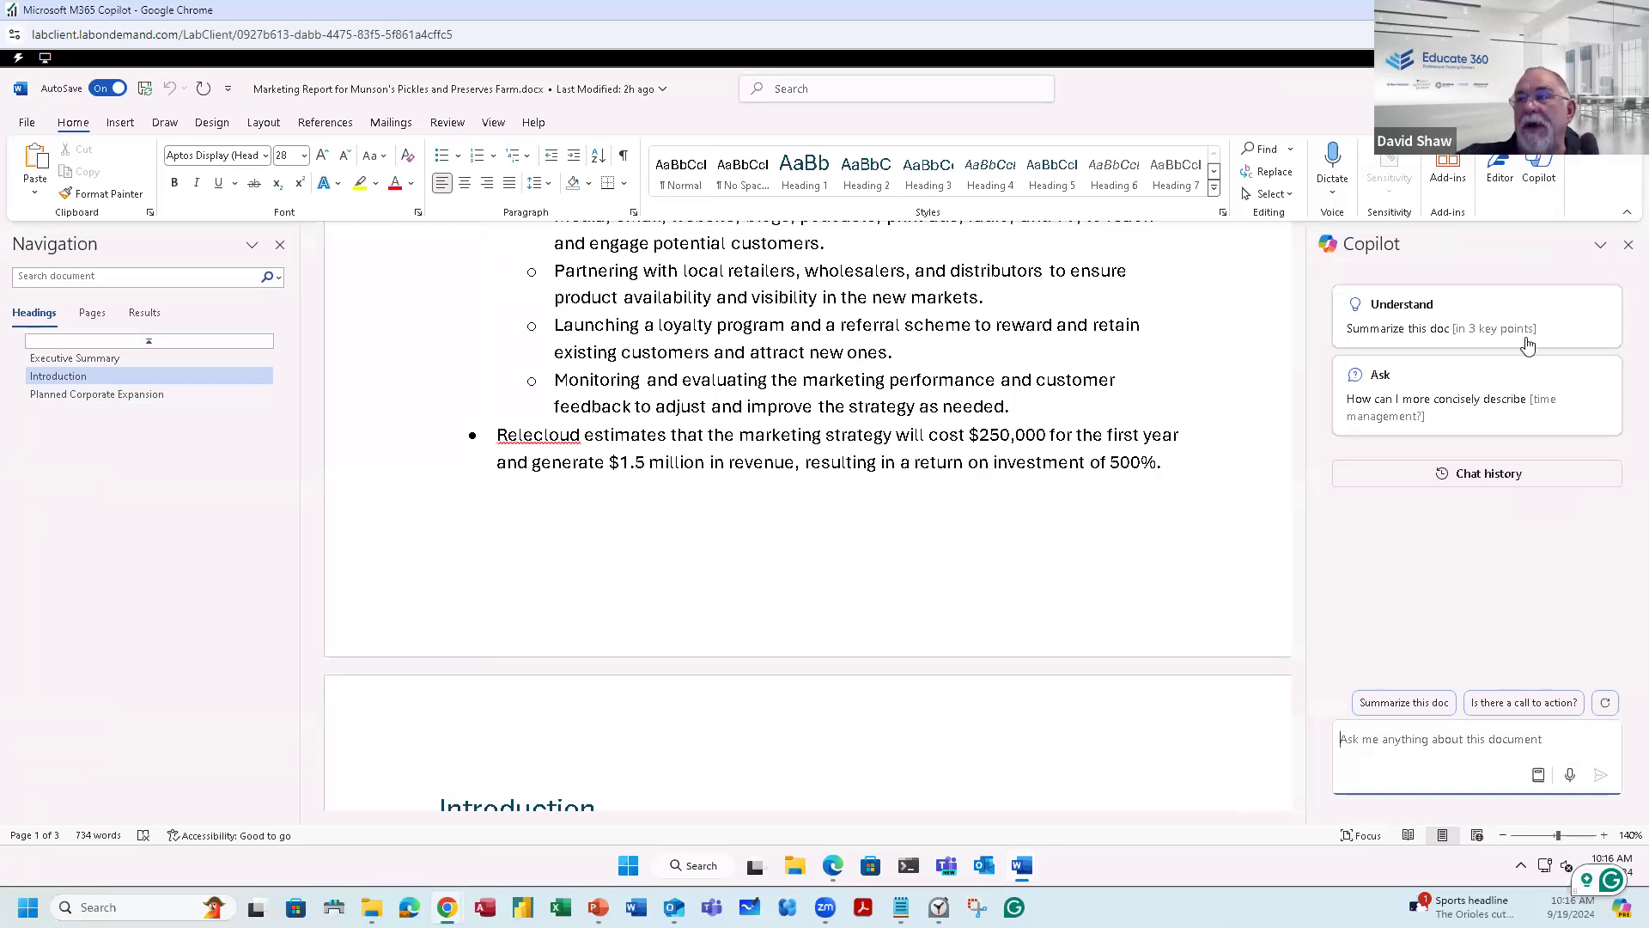
pyautogui.click(1510, 328)
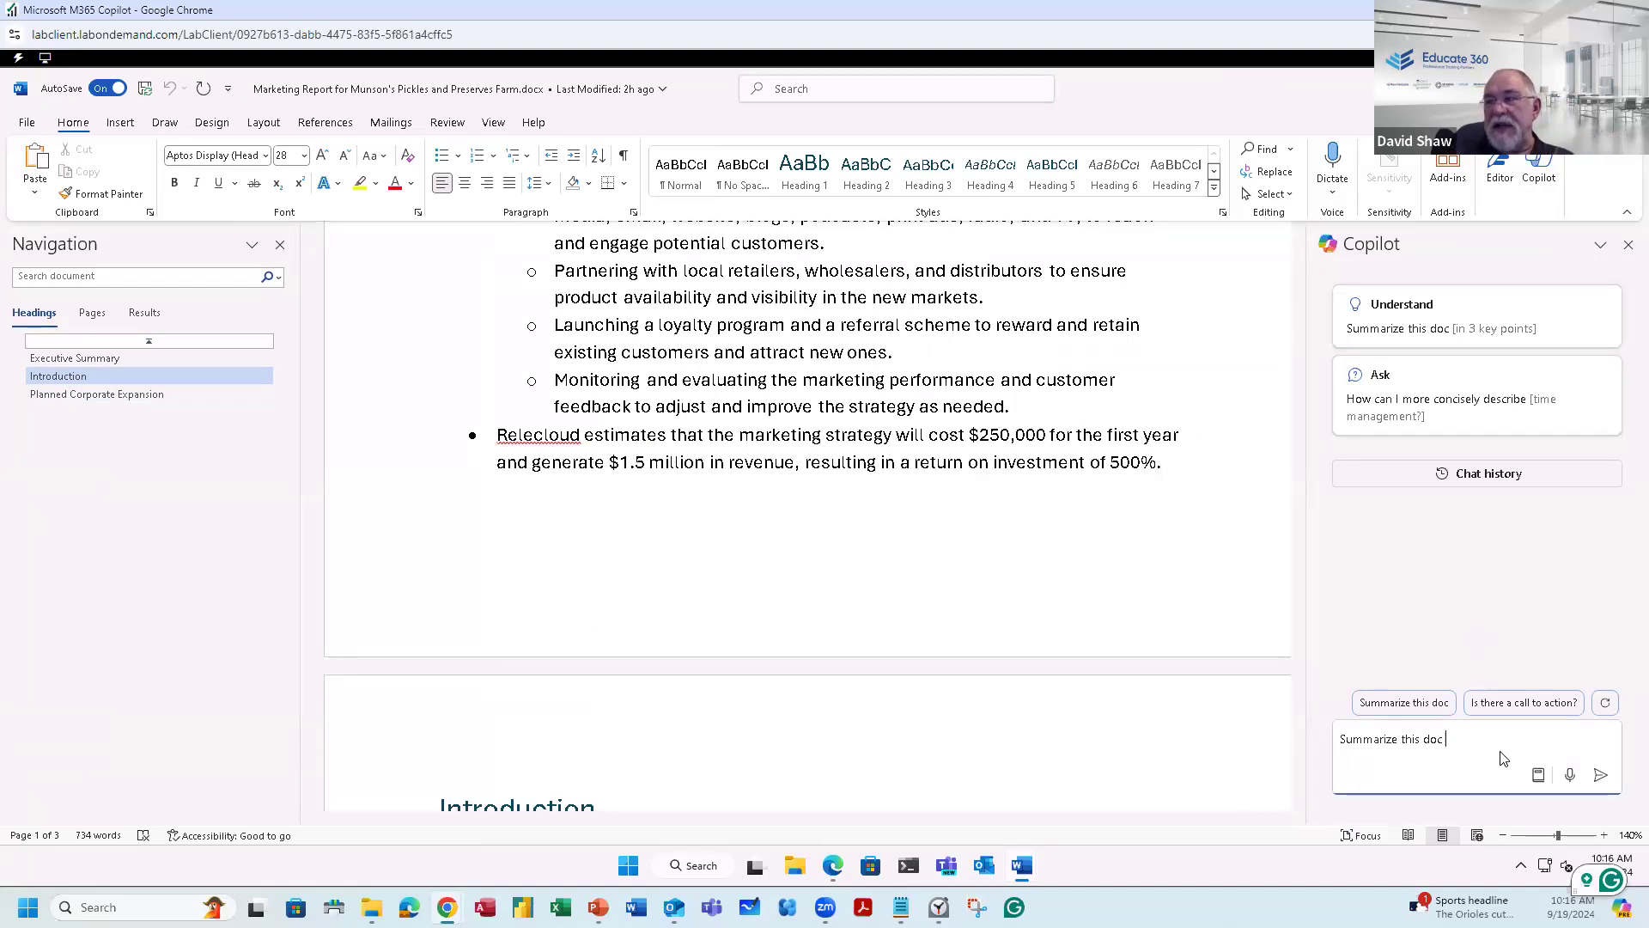
pyautogui.write('in 3')
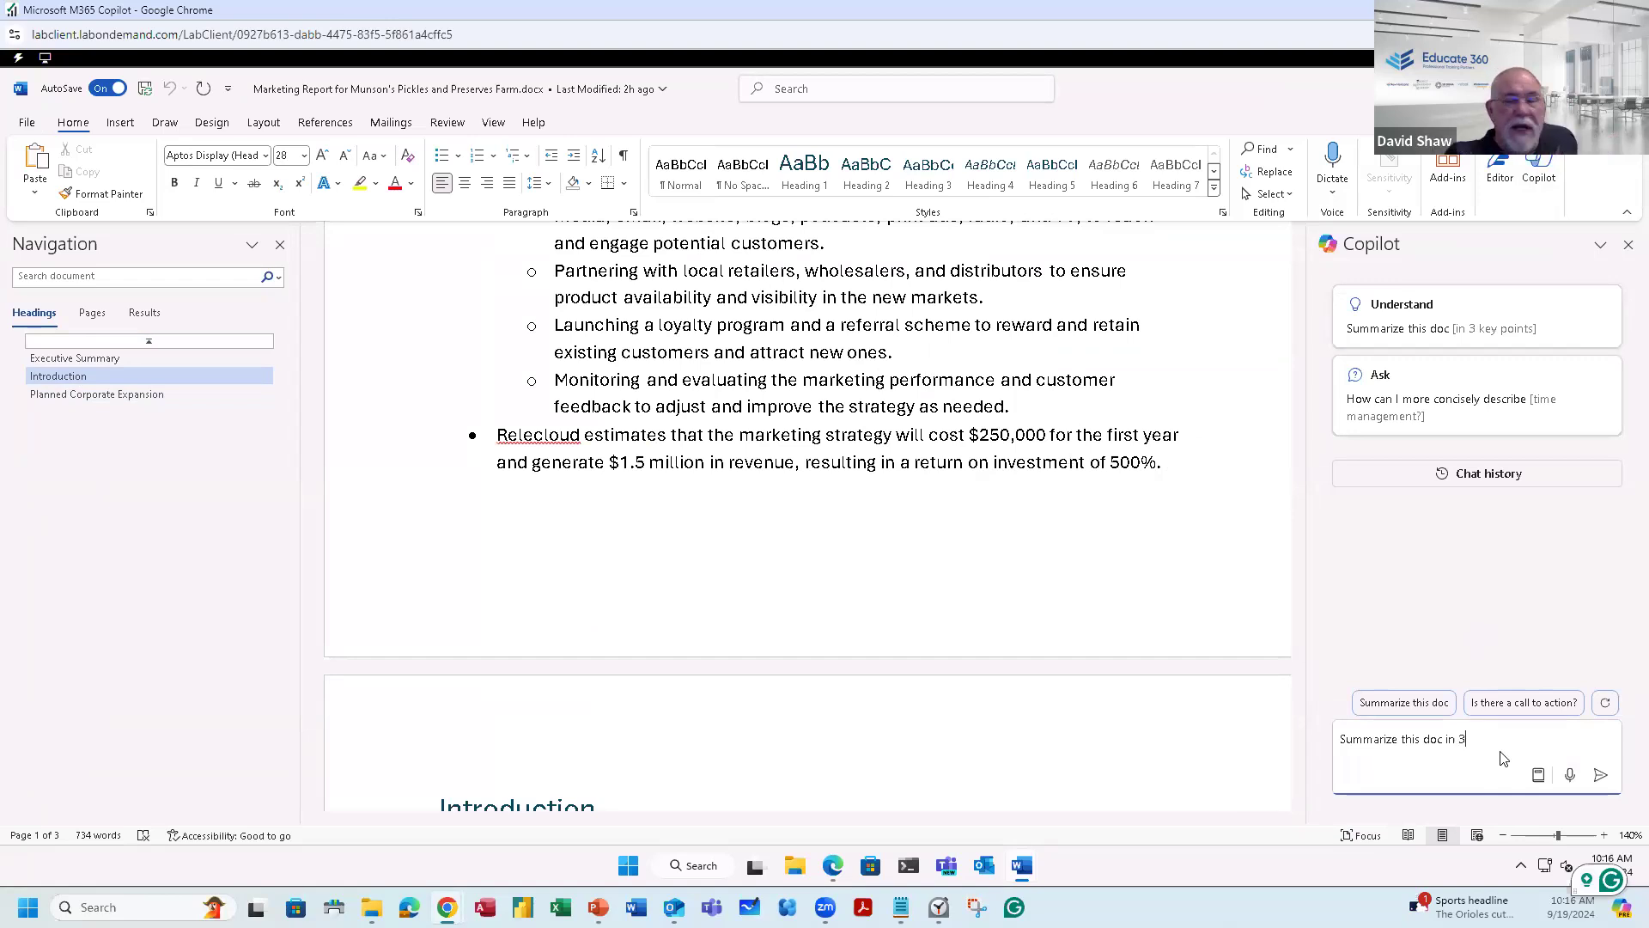
pyautogui.write(' key poi')
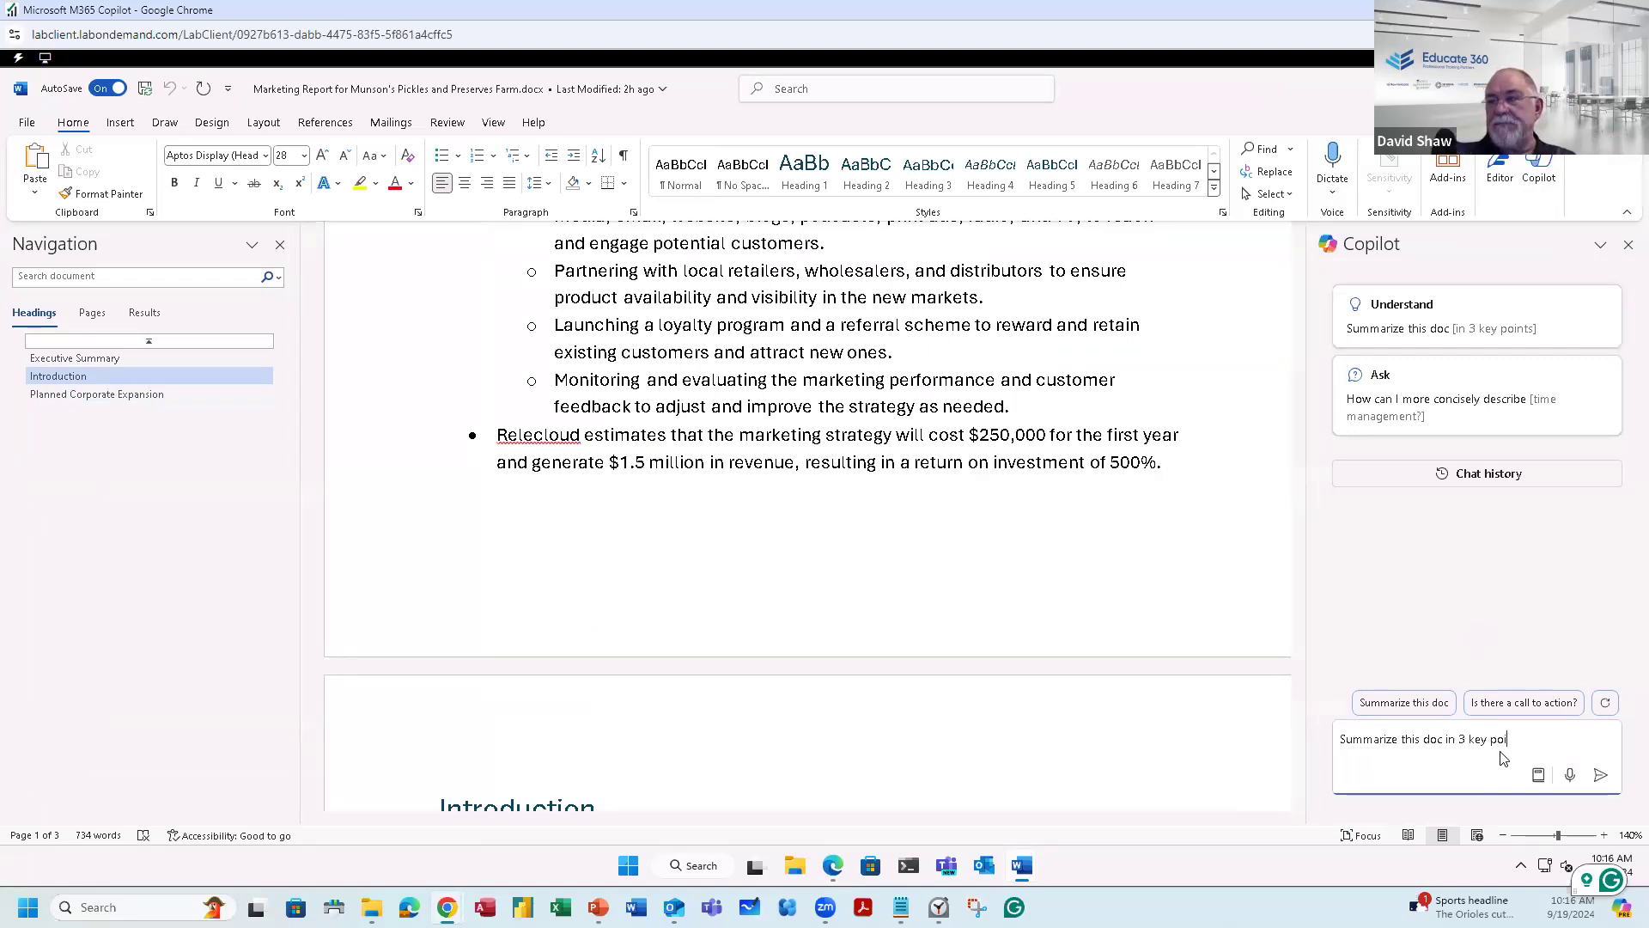
pyautogui.write('nts')
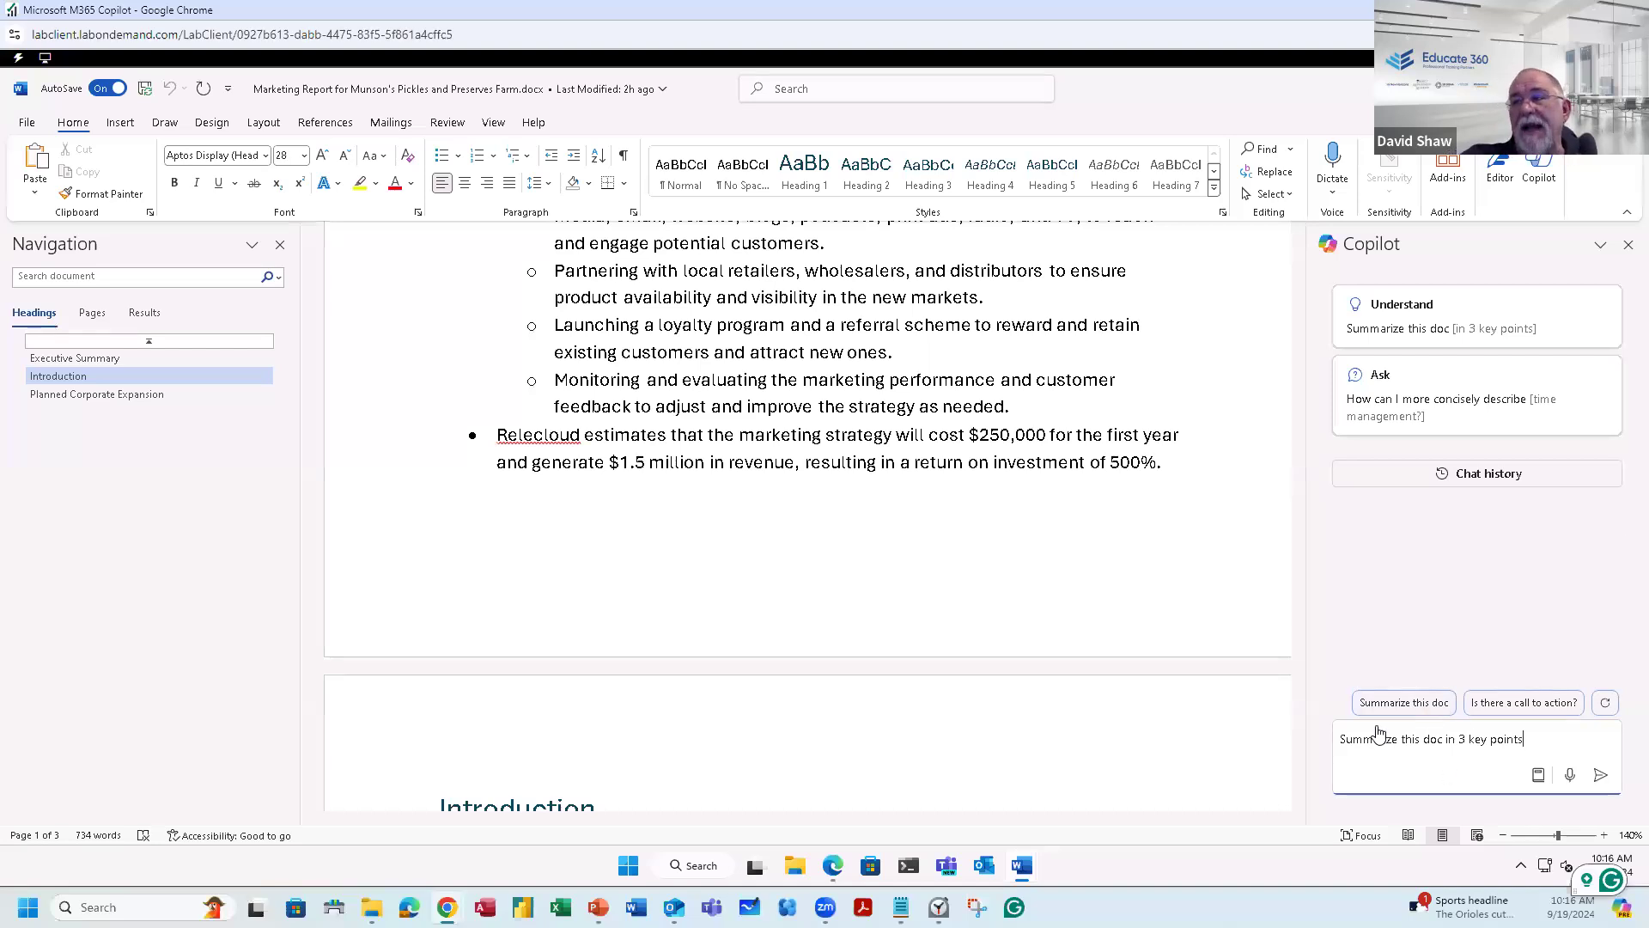
pyautogui.click(1603, 776)
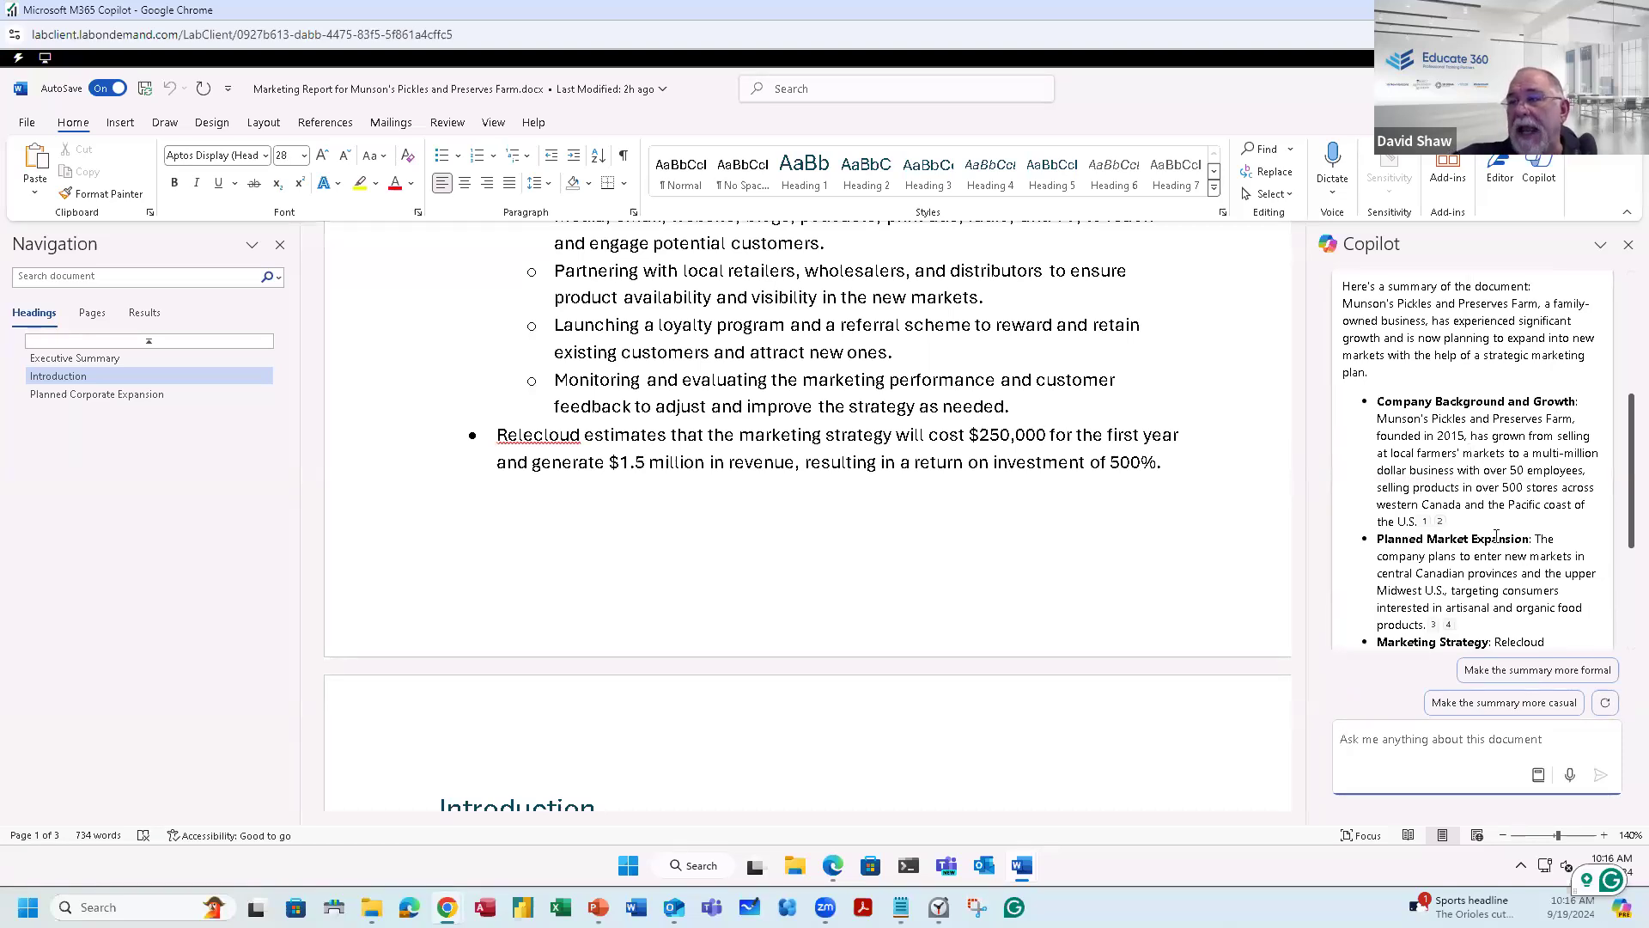
# Step: Copy Copilot's complete summary of the marketing report and paste it into a new blank document
pyautogui.scroll(-2, 1411, 531)
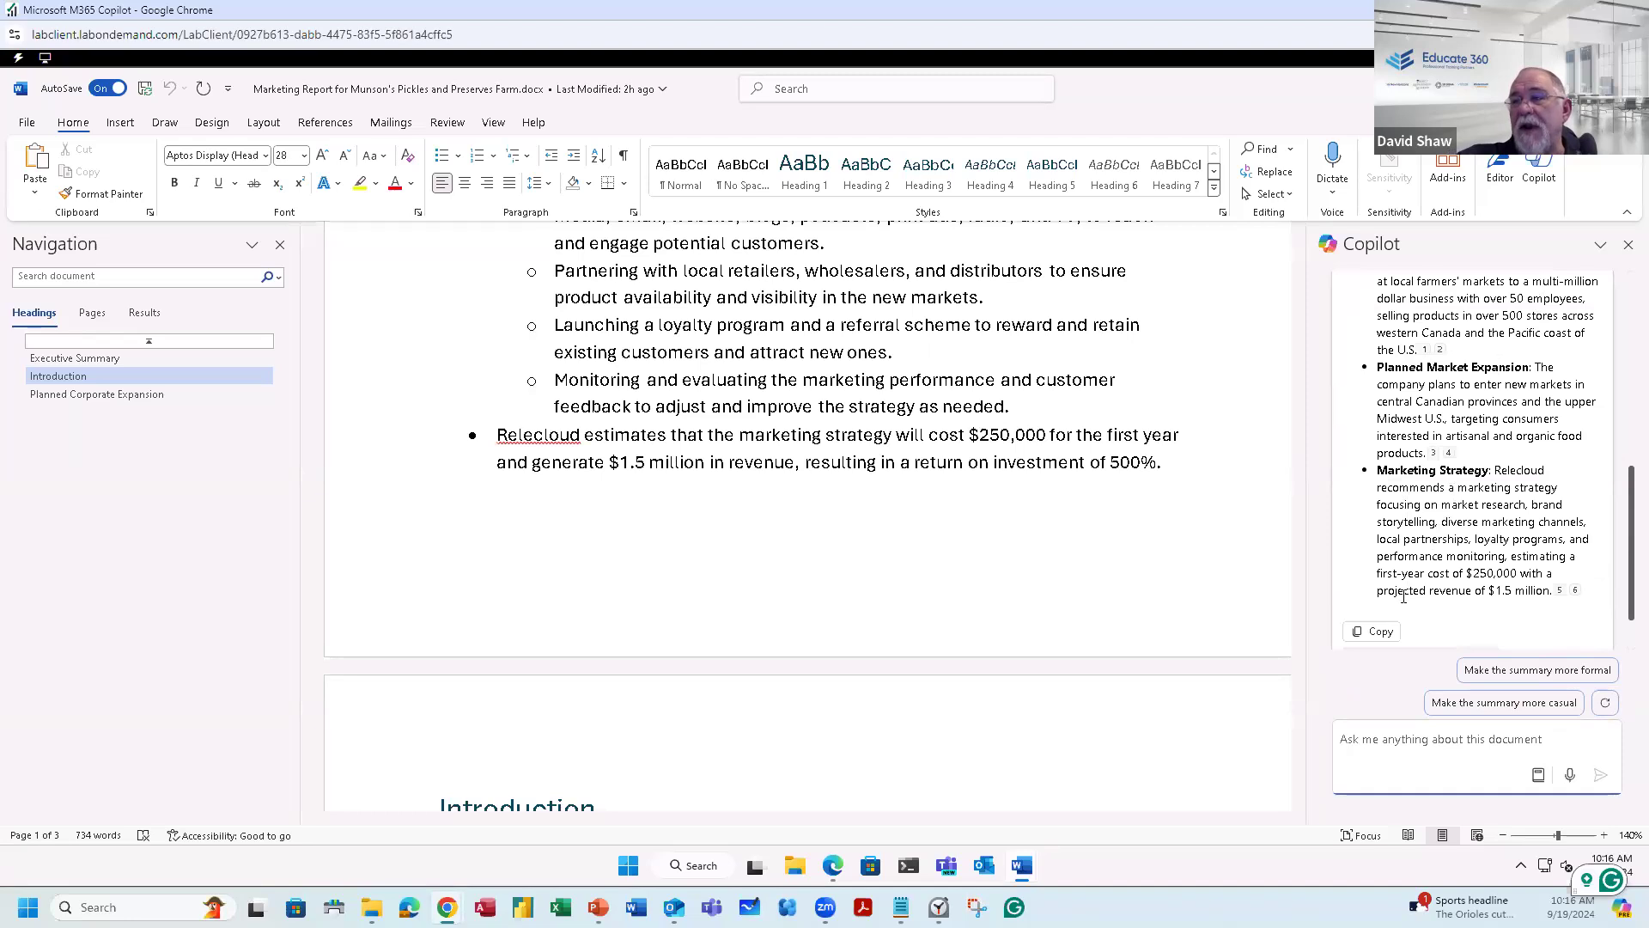
pyautogui.scroll(-1, 1426, 532)
pyautogui.click(1378, 569)
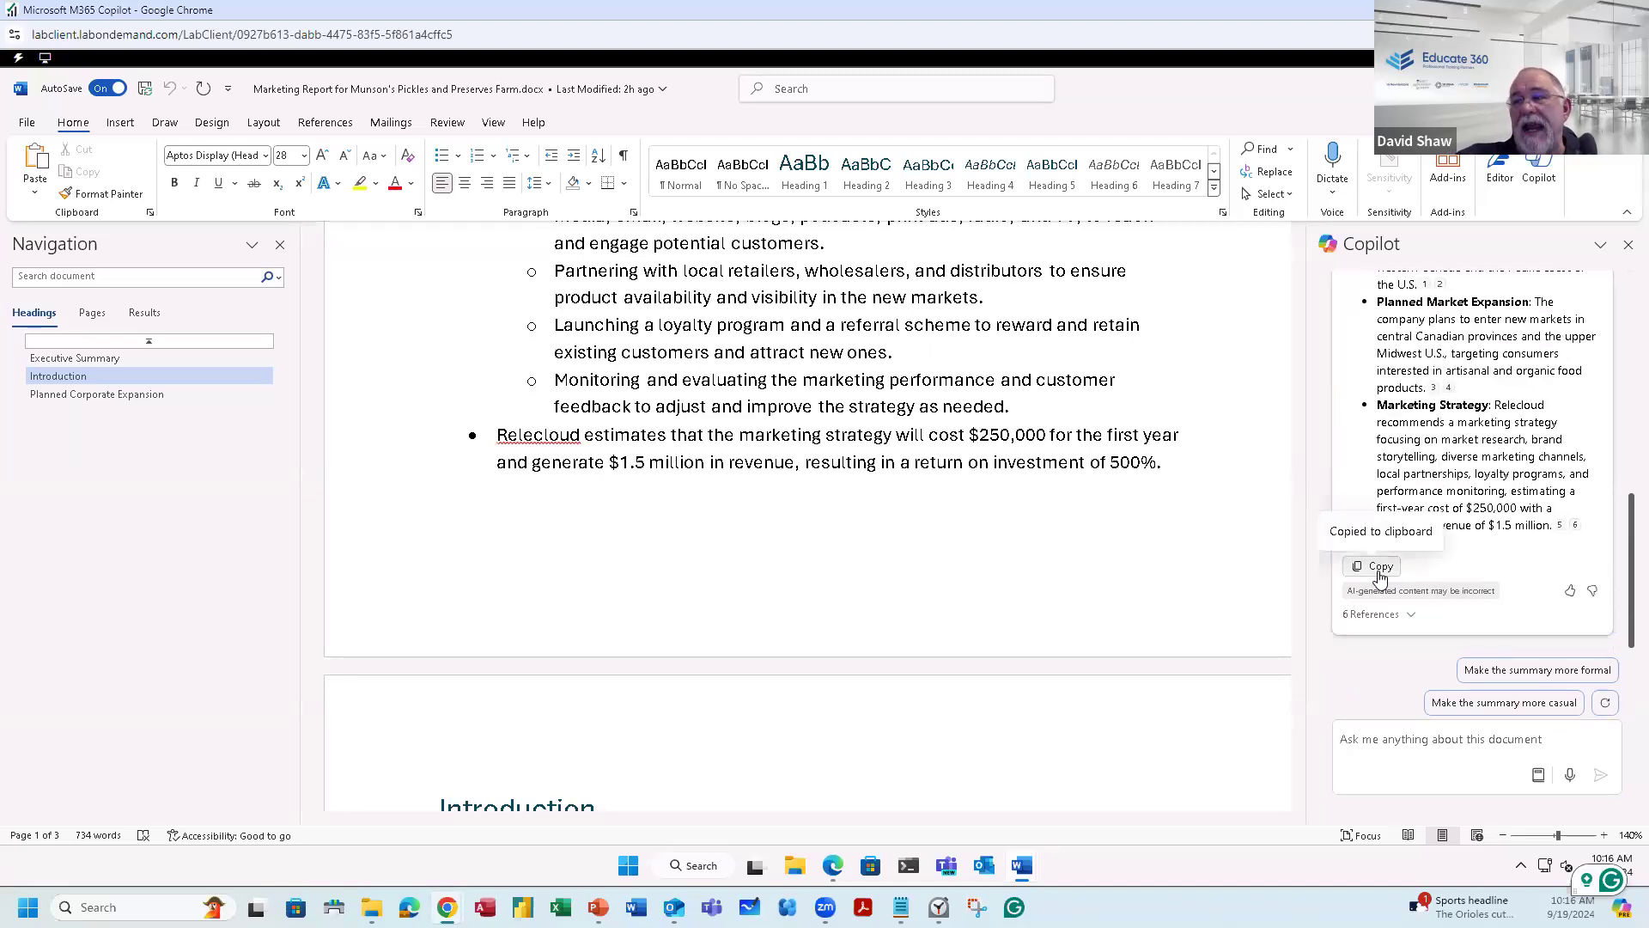
pyautogui.click(26, 122)
pyautogui.click(214, 271)
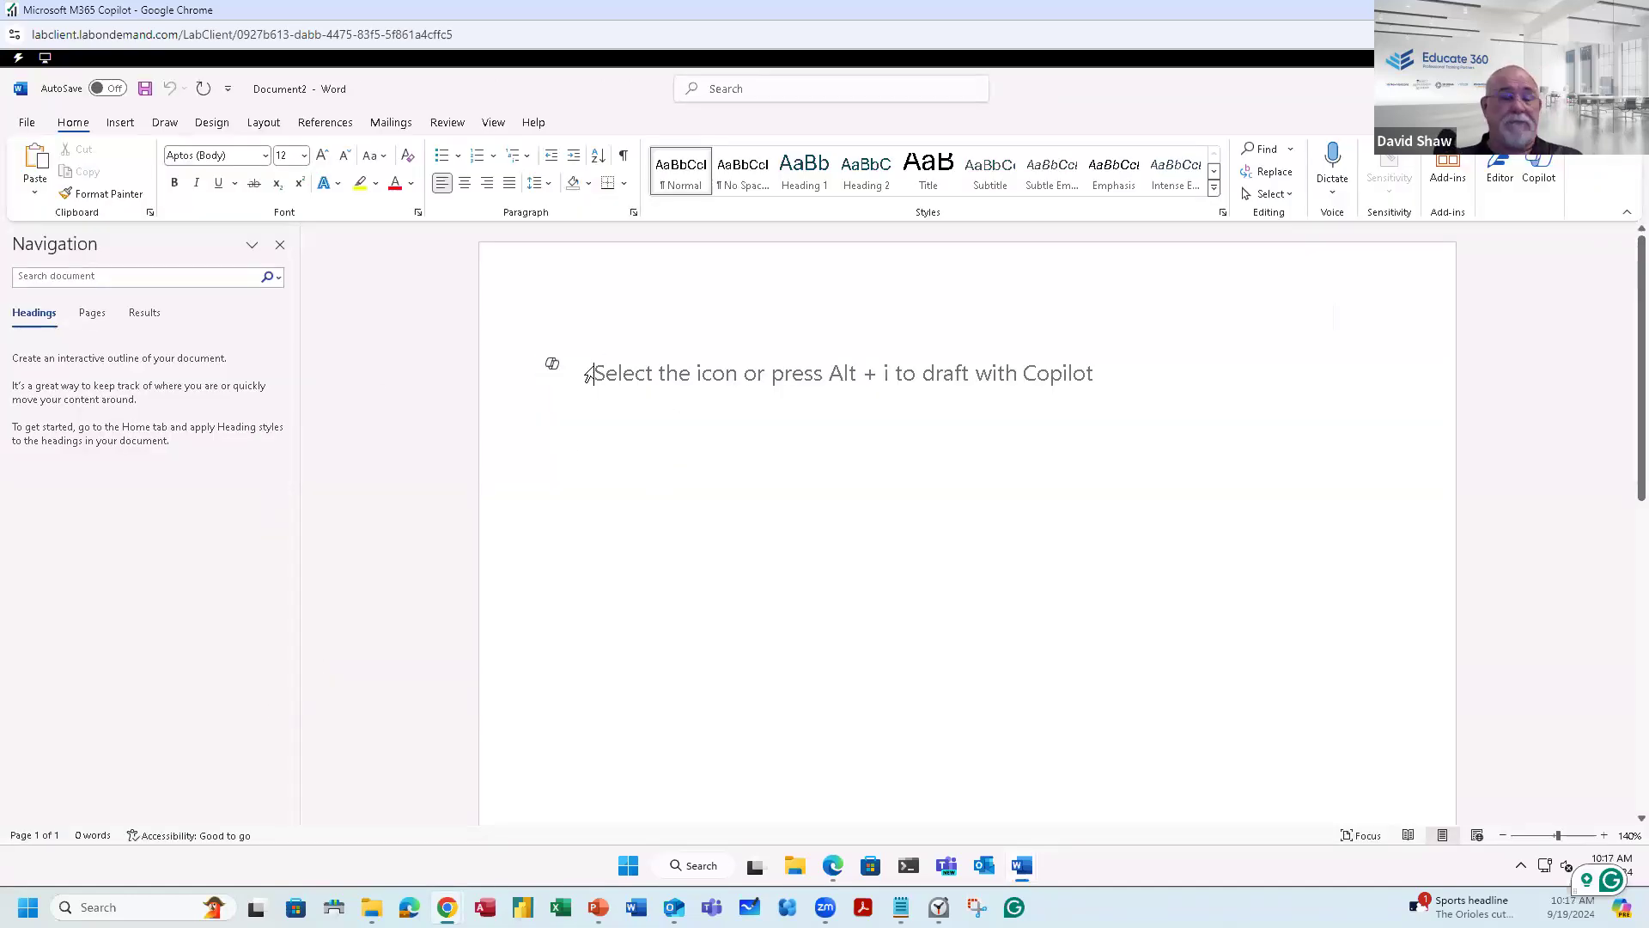
pyautogui.hotkey('ctrl', 'v')
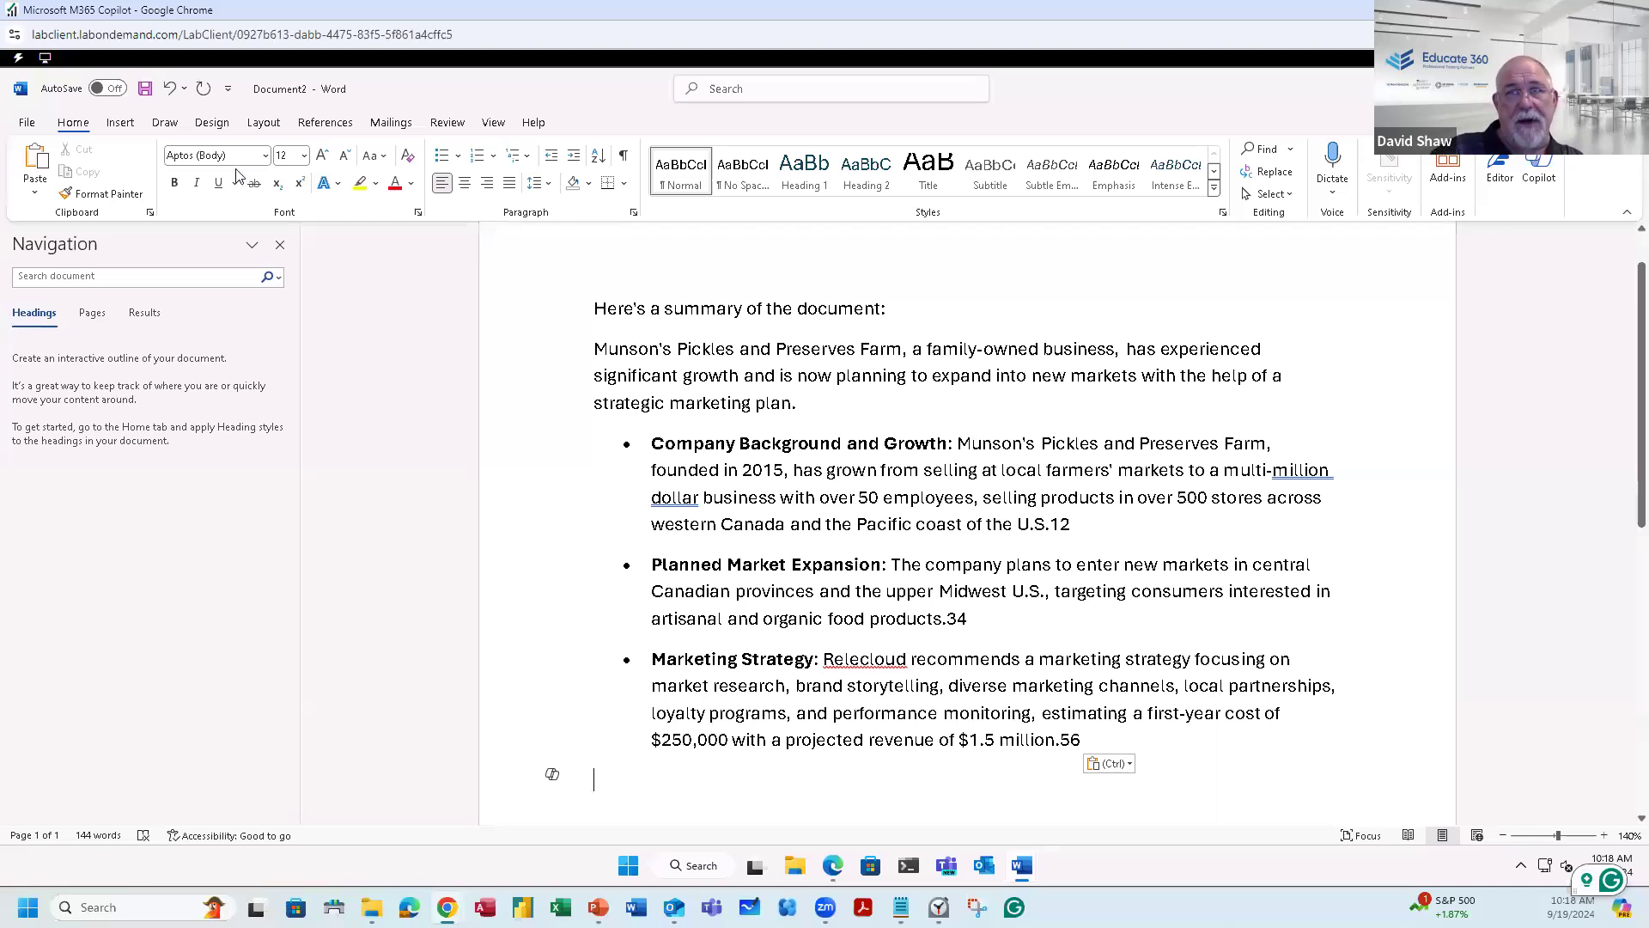
# Step: Create a new blank document and open the Draft with Copilot prompt in it
pyautogui.click(27, 123)
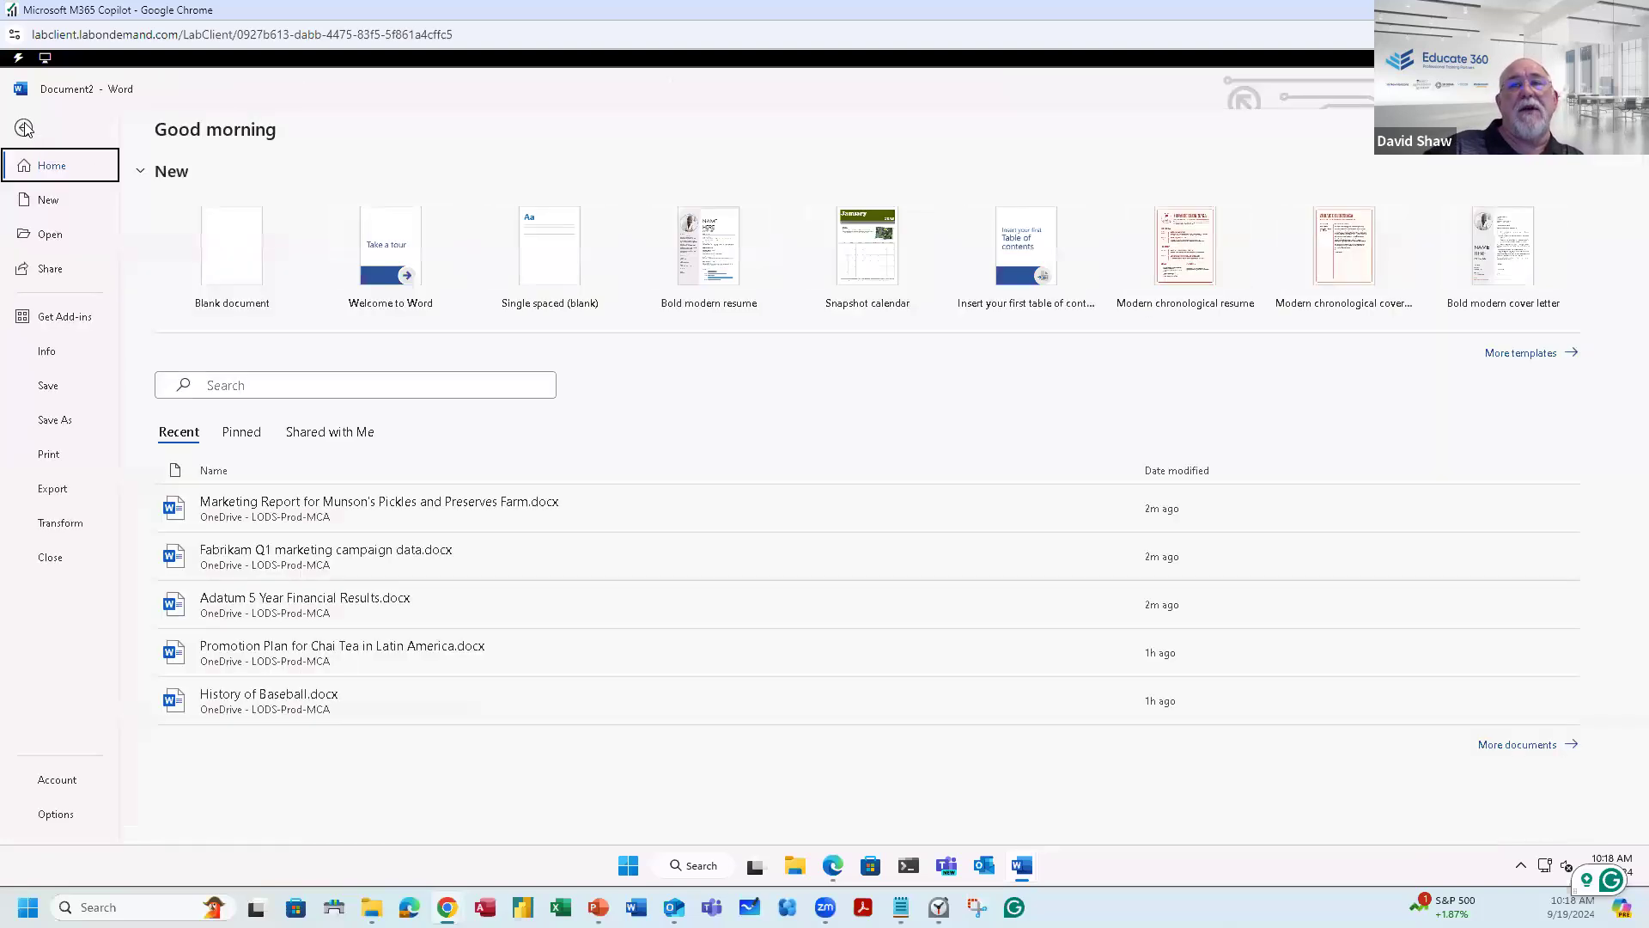
pyautogui.click(222, 263)
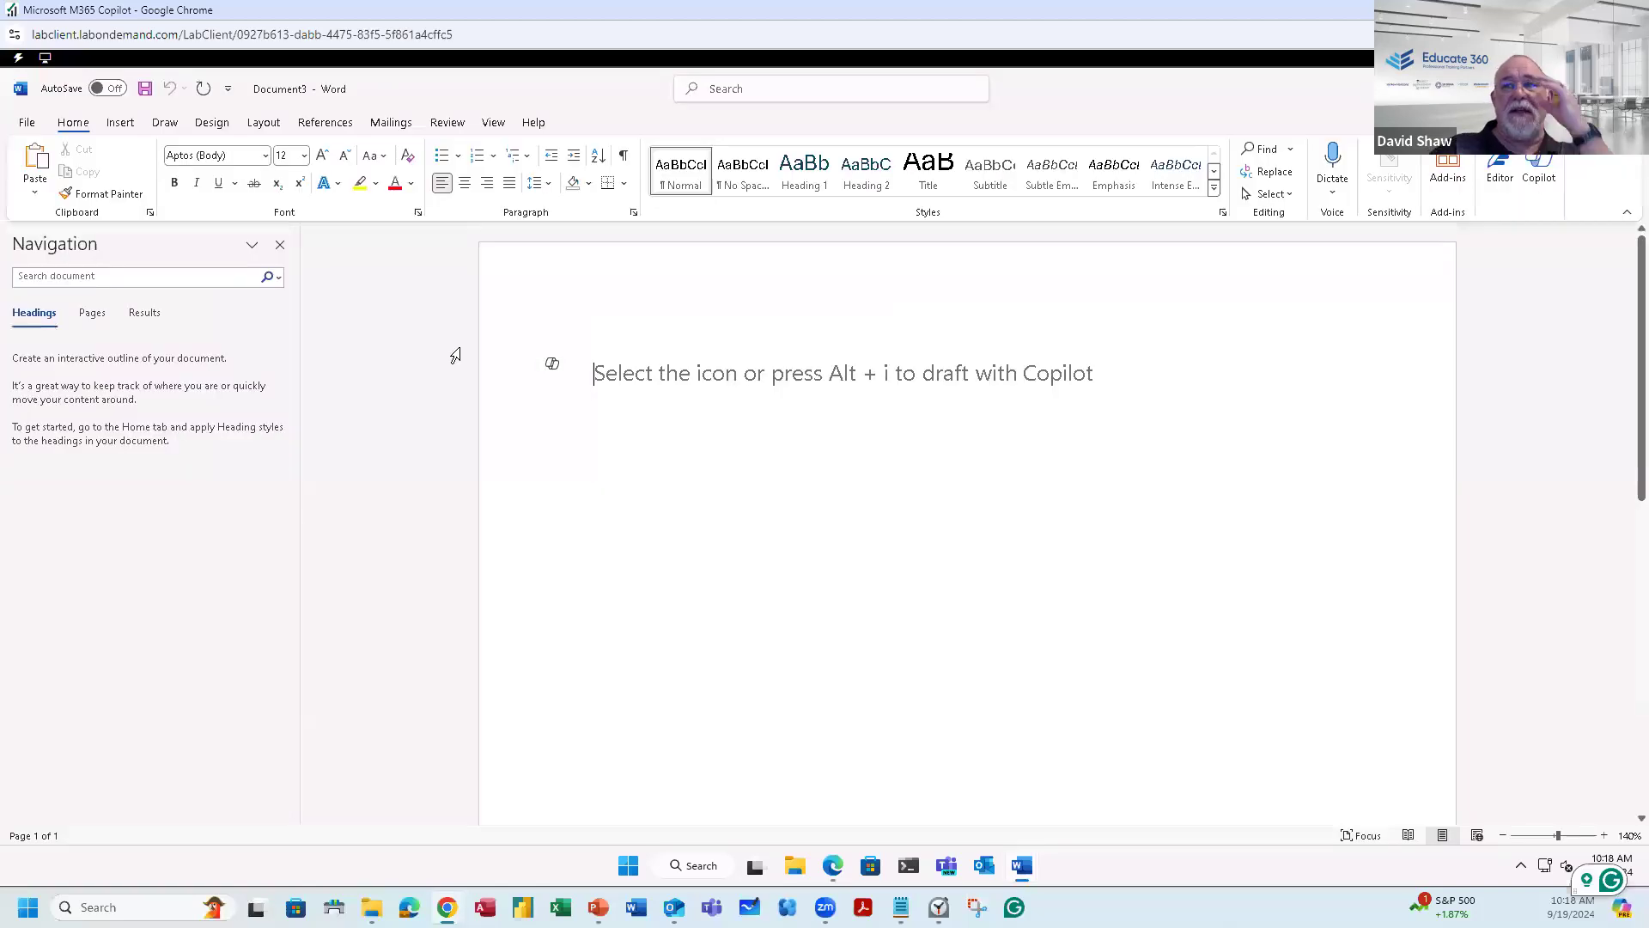
pyautogui.click(548, 367)
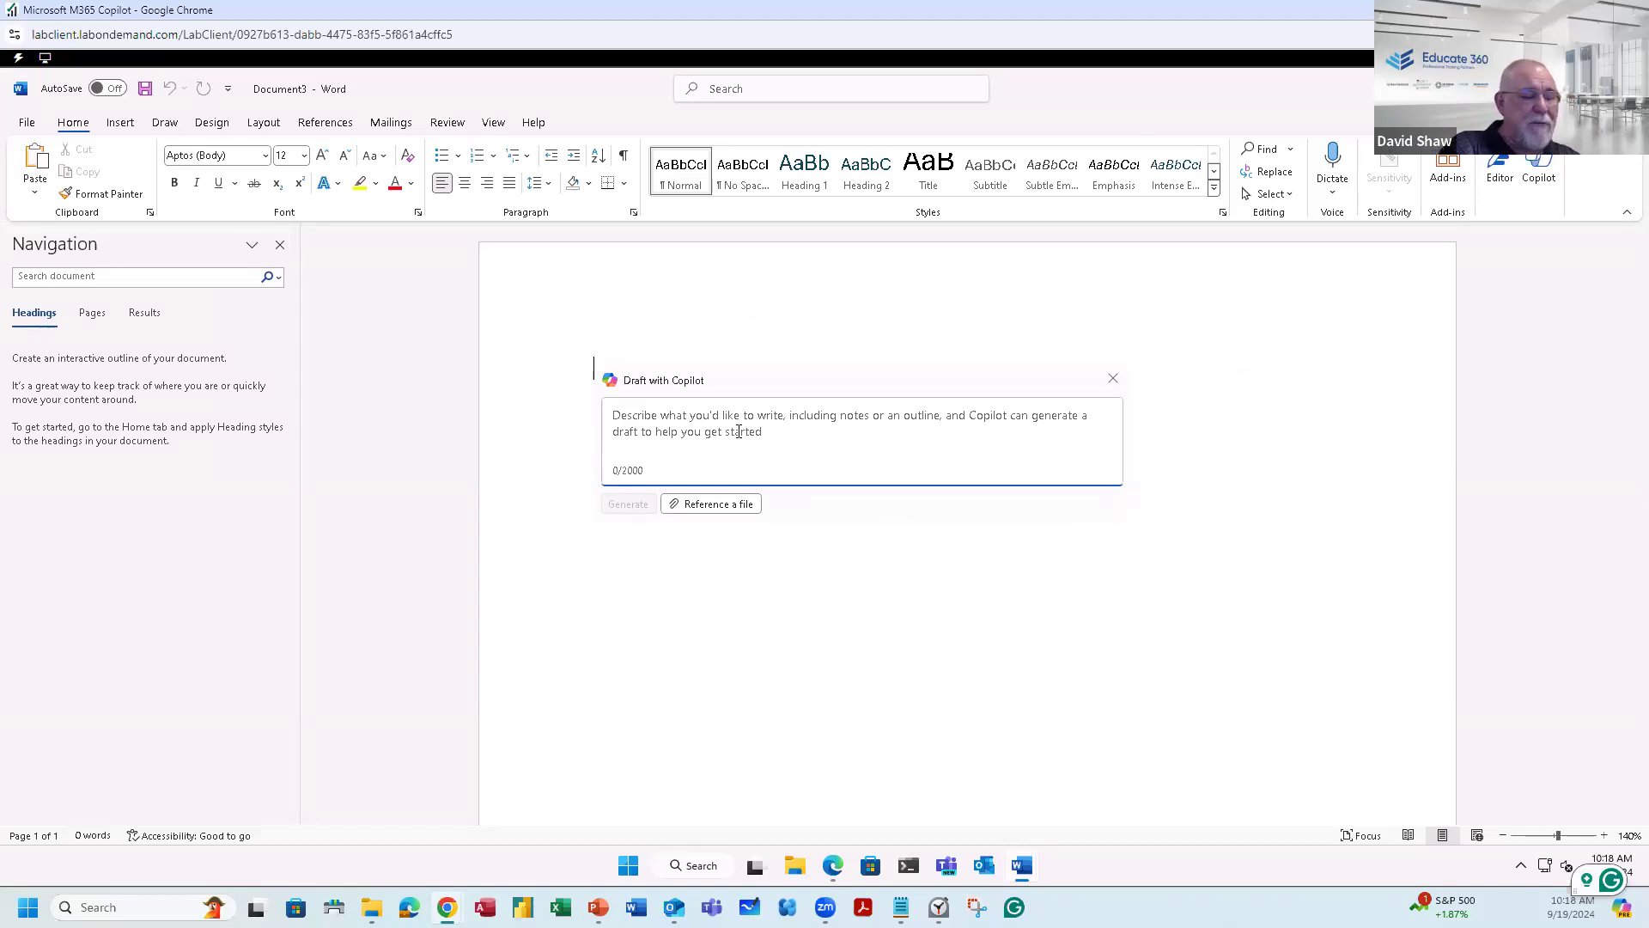
# Step: Generate a Copilot draft from the prompt "A blog post about the history of baseball." and look over the result
pyautogui.write('A blog')
pyautogui.press('BackSpace')
pyautogui.press('BackSpace')
pyautogui.write('post about the hisdotyr')
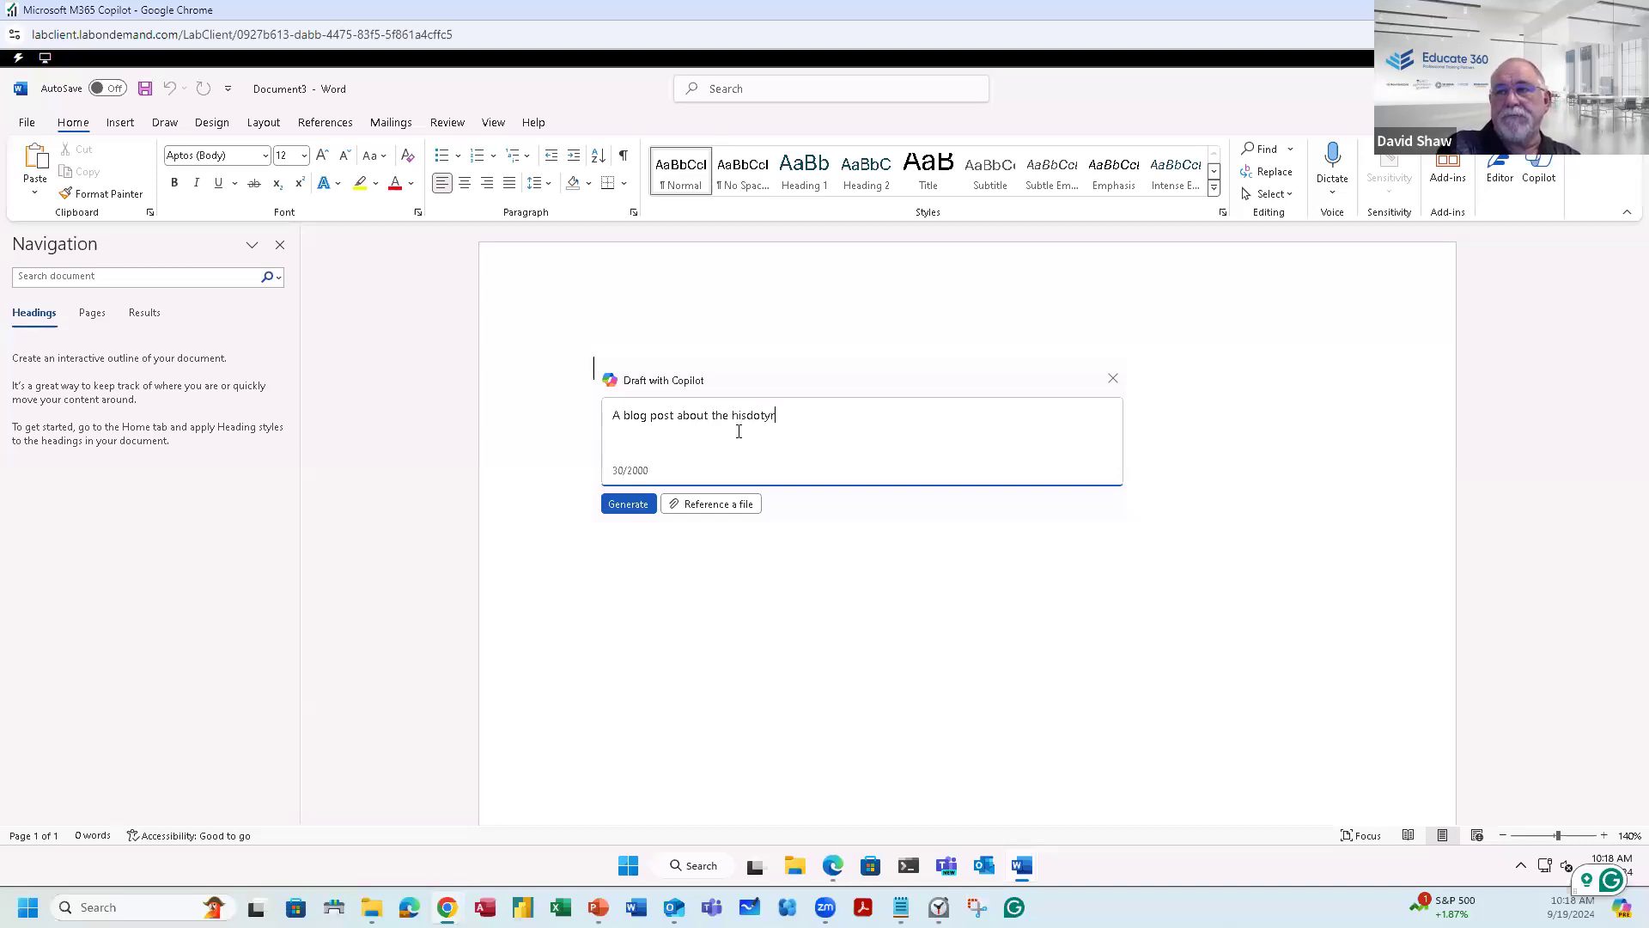
pyautogui.press('BackSpace')
pyautogui.press('BackSpace')
pyautogui.press('BackSpace')
pyautogui.press('BackSpace')
pyautogui.press('BackSpace')
pyautogui.write('t')
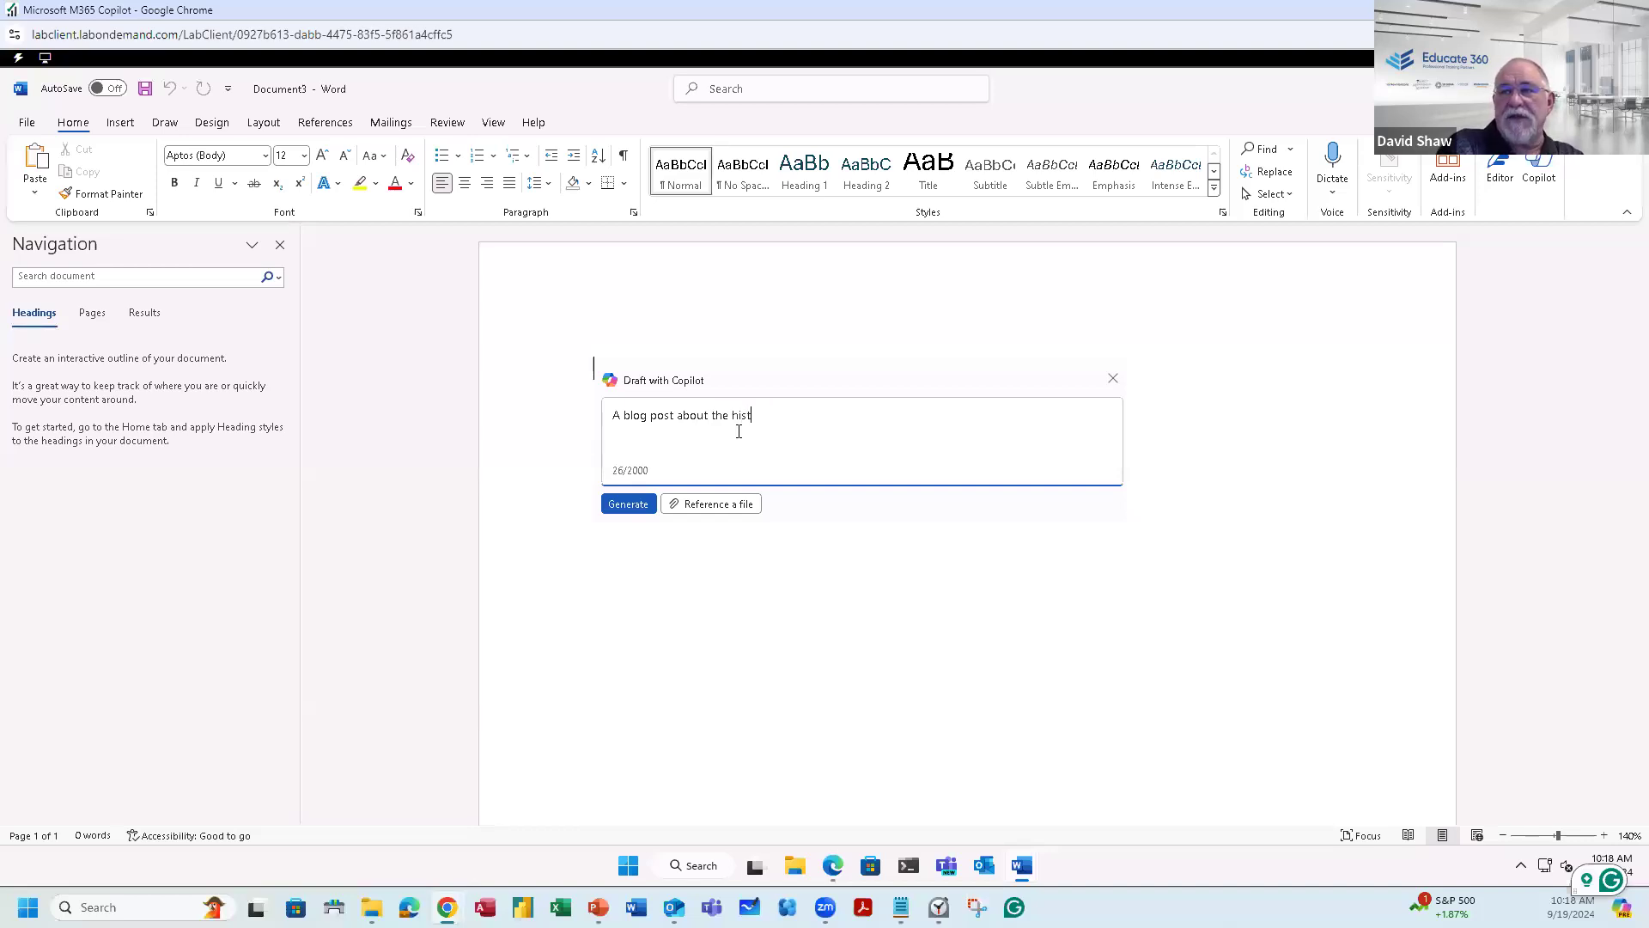
pyautogui.write('ory of baesb')
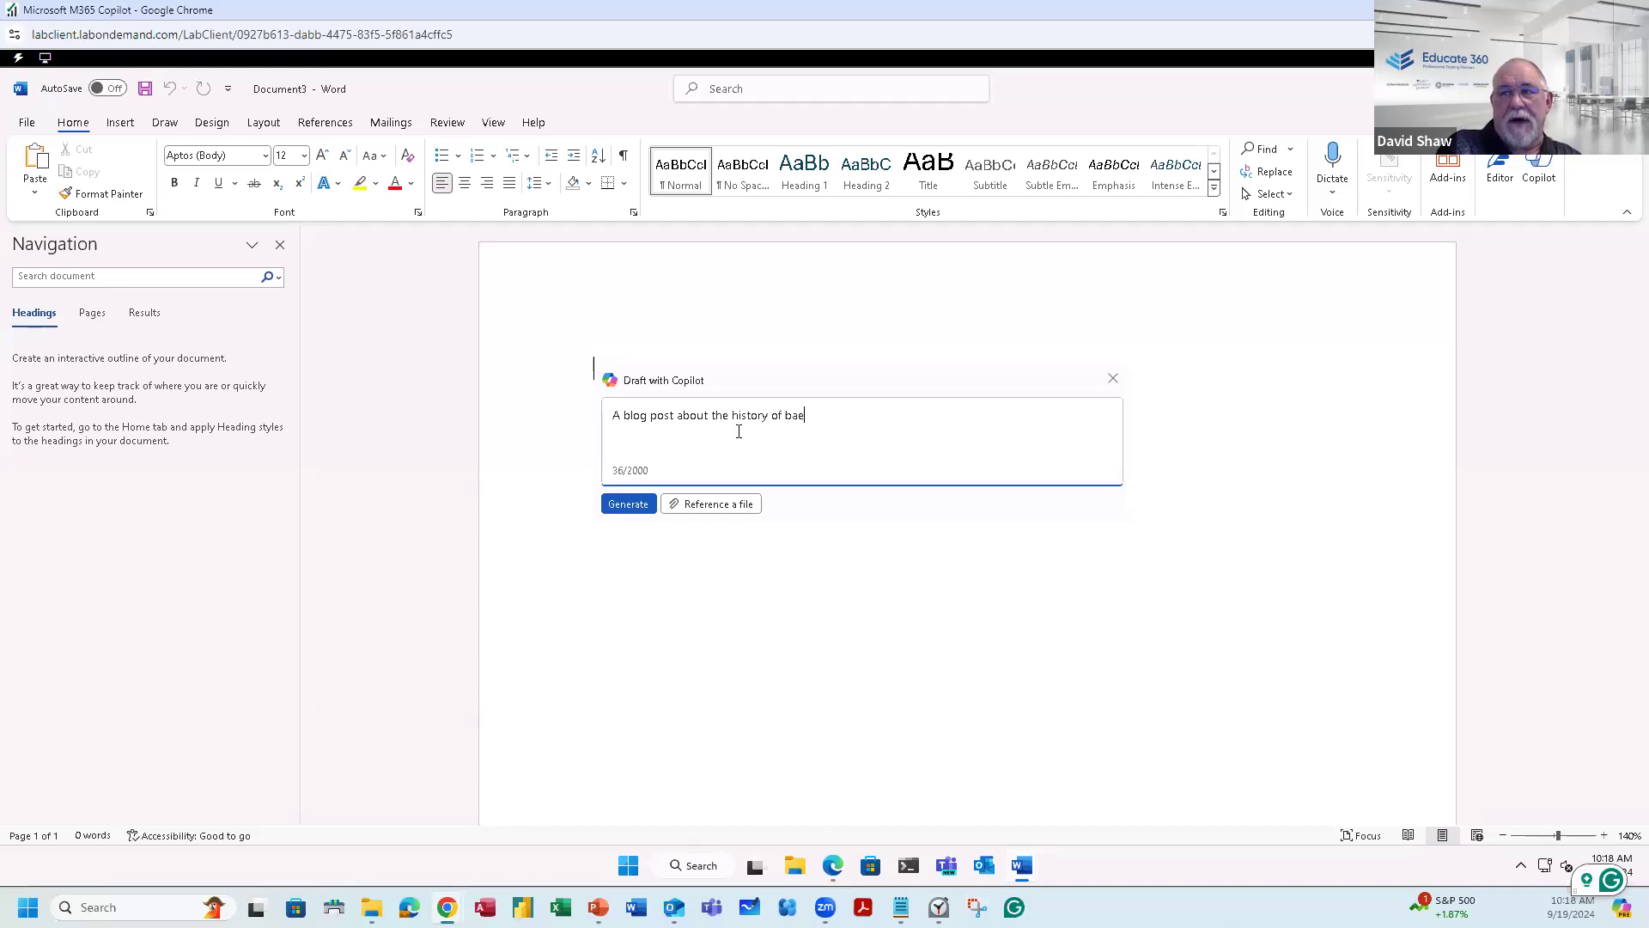
pyautogui.press('BackSpace')
pyautogui.press('BackSpace')
pyautogui.press('BackSpace')
pyautogui.write('seball')
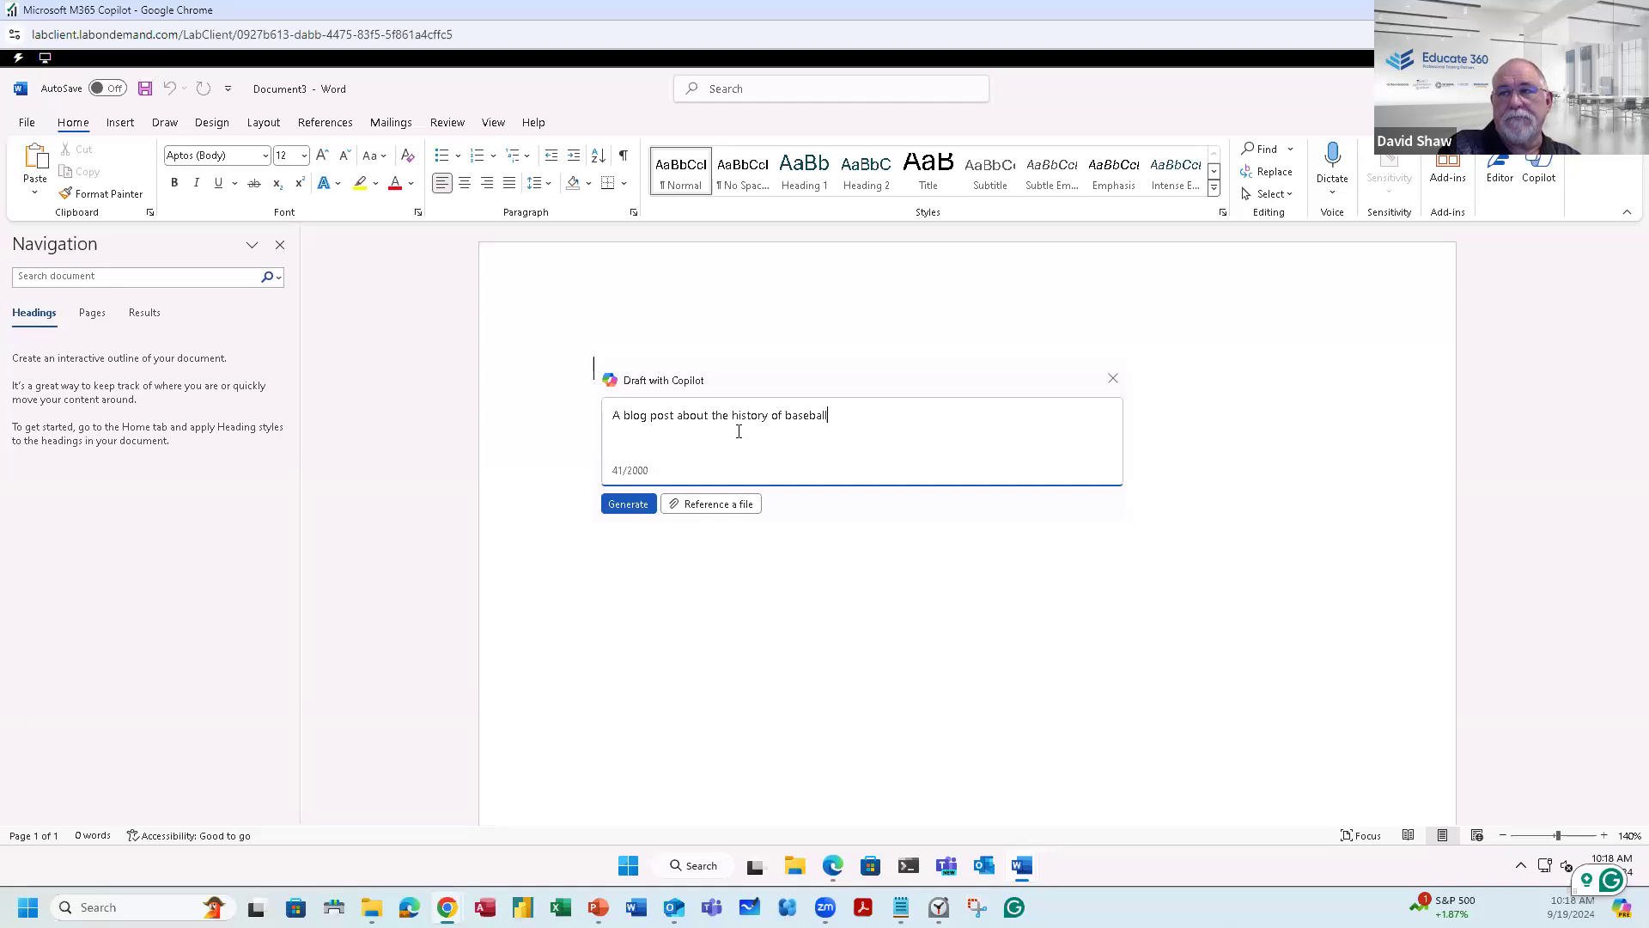
pyautogui.write('.')
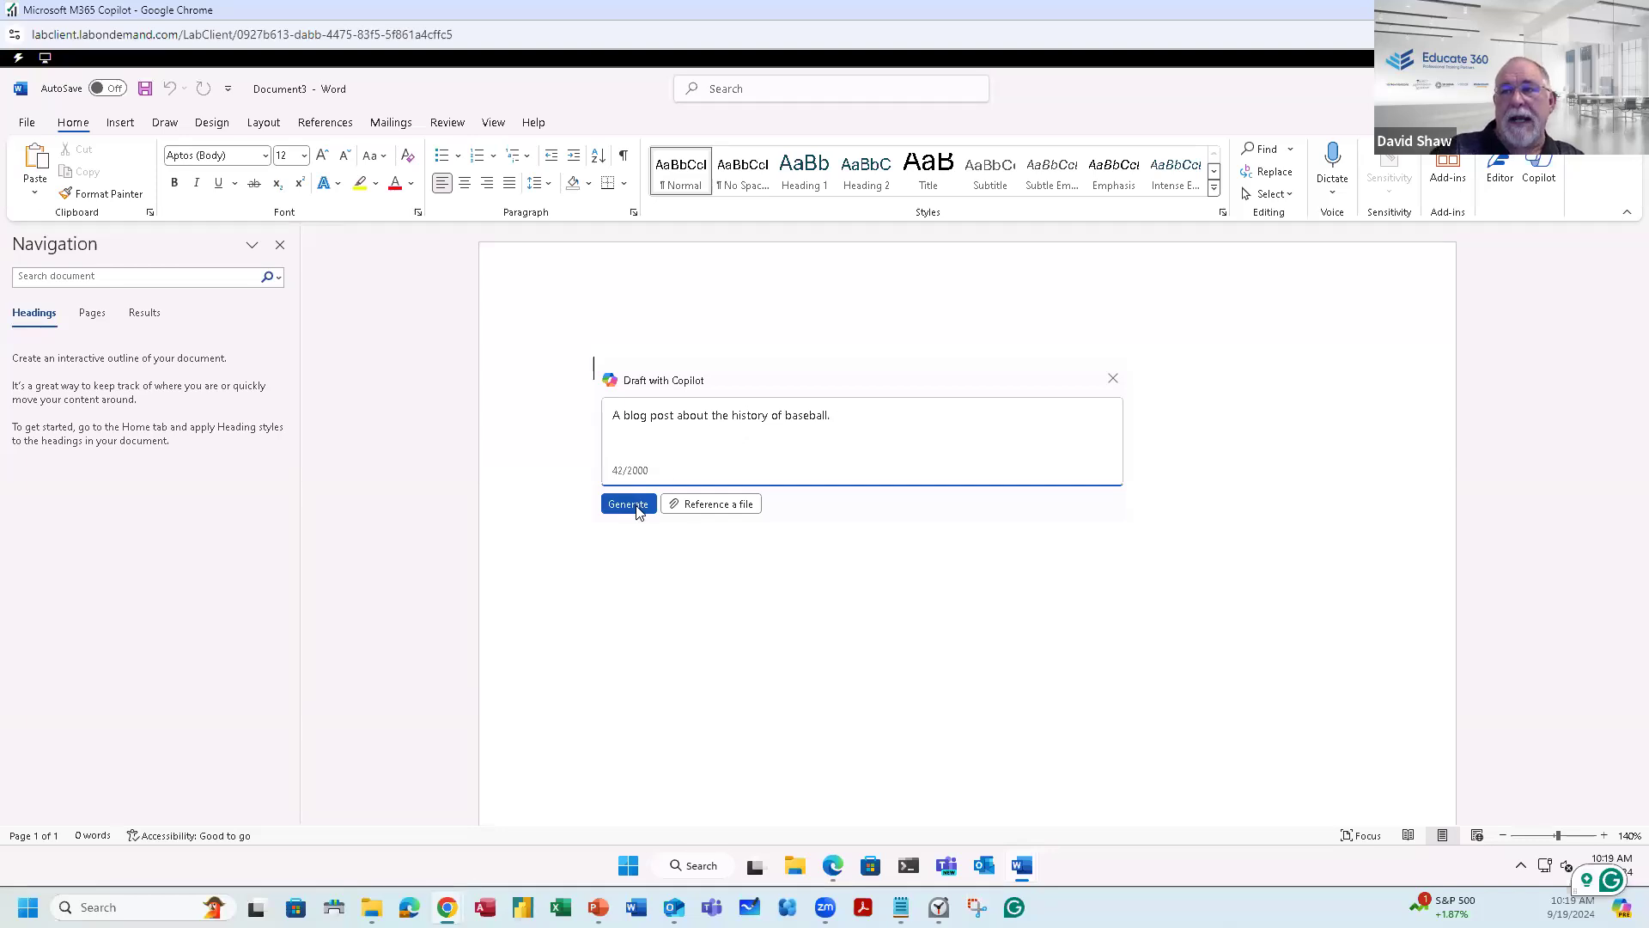
pyautogui.click(638, 508)
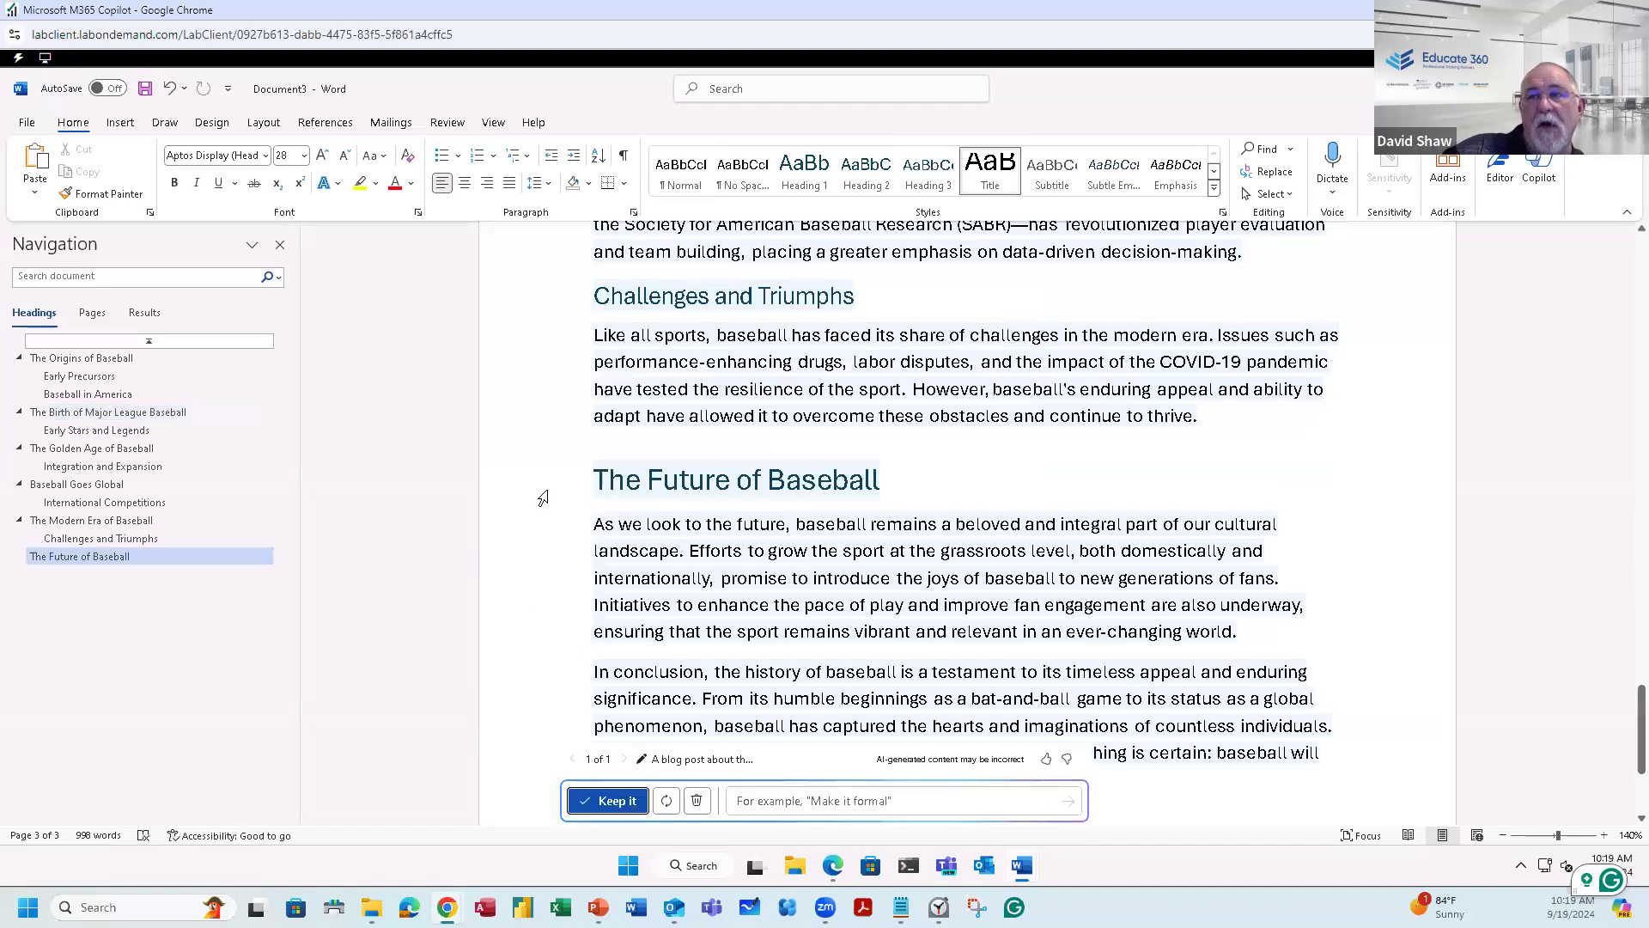
pyautogui.scroll(4, 544, 498)
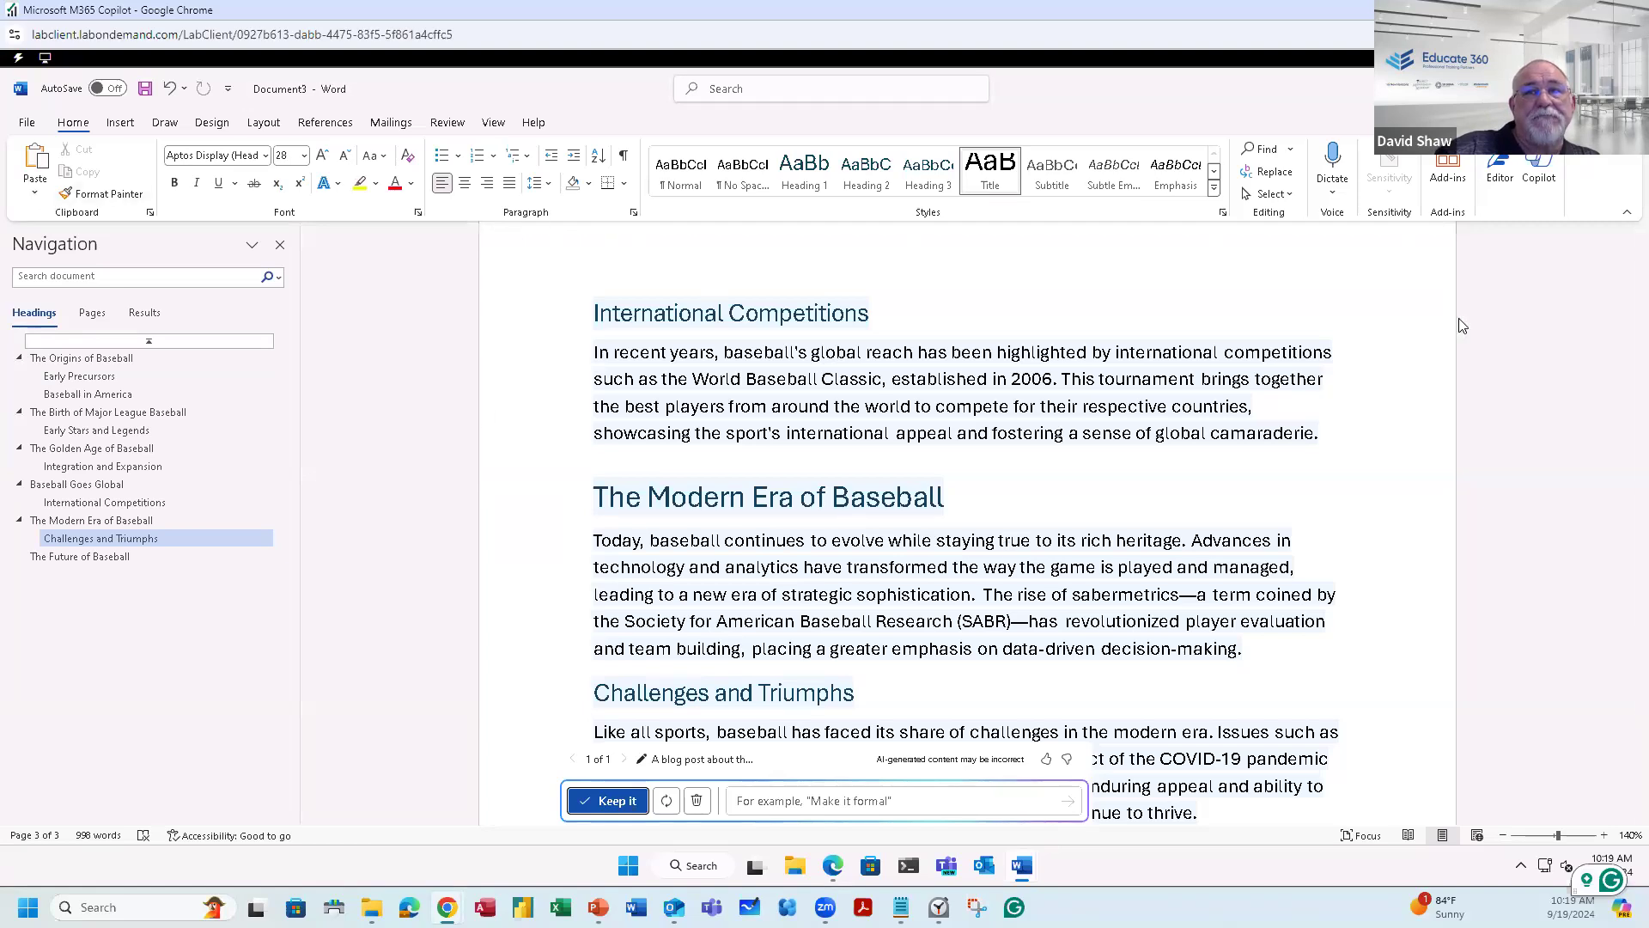
# Step: Save the baseball draft to OneDrive as a Word document named Blog Post
pyautogui.click(35, 126)
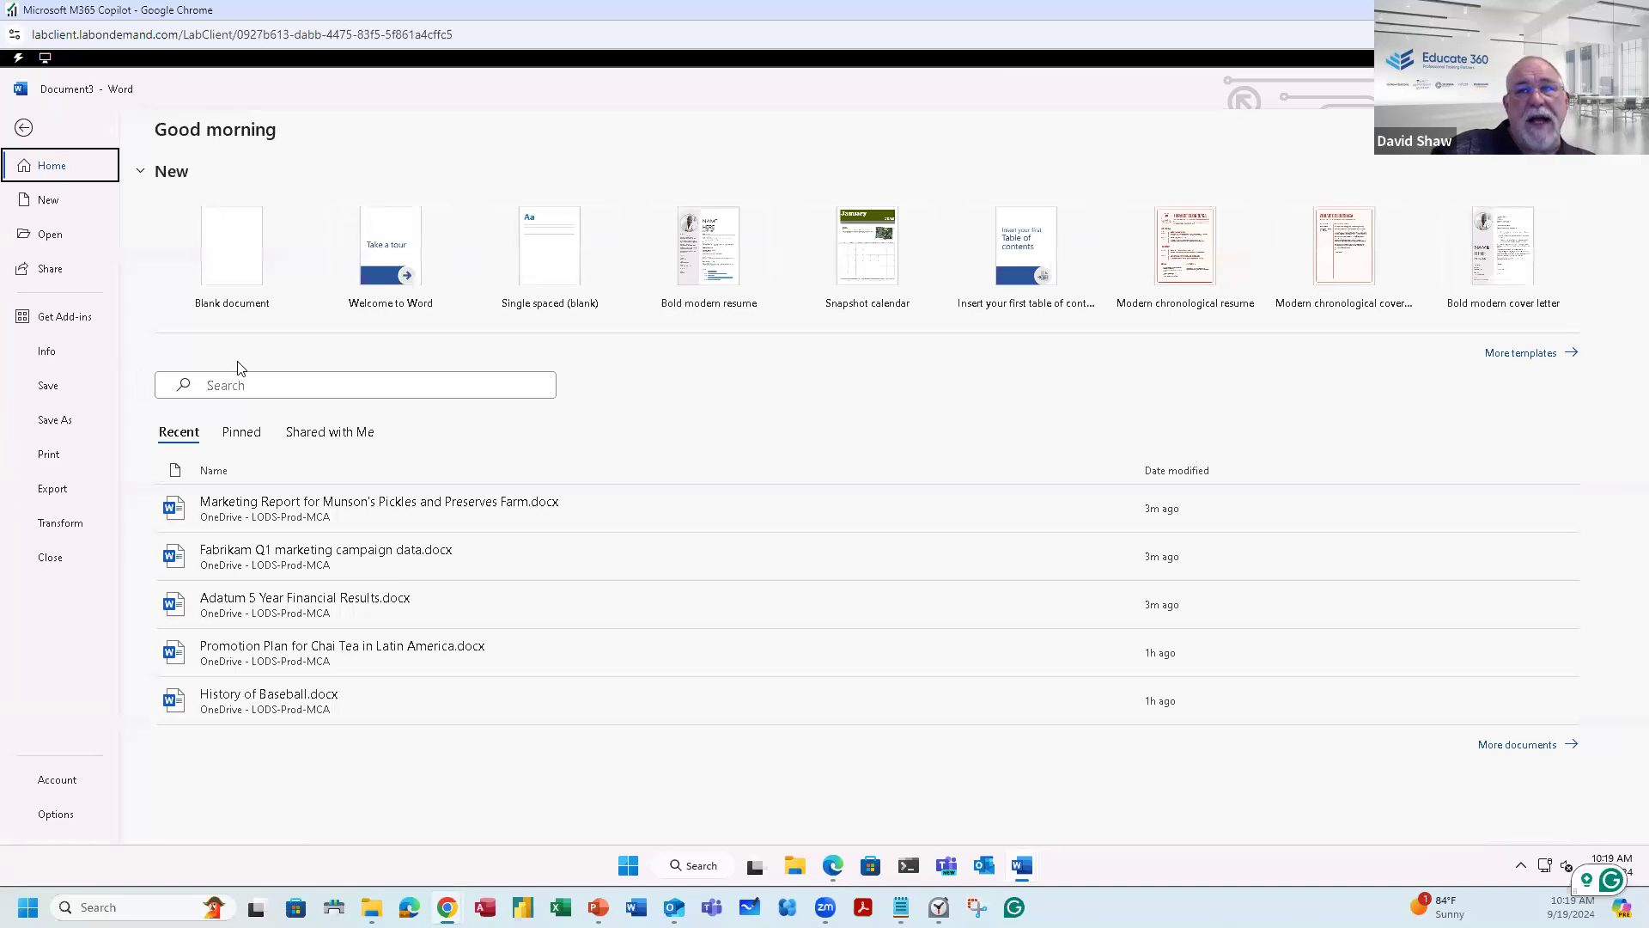
pyautogui.click(58, 420)
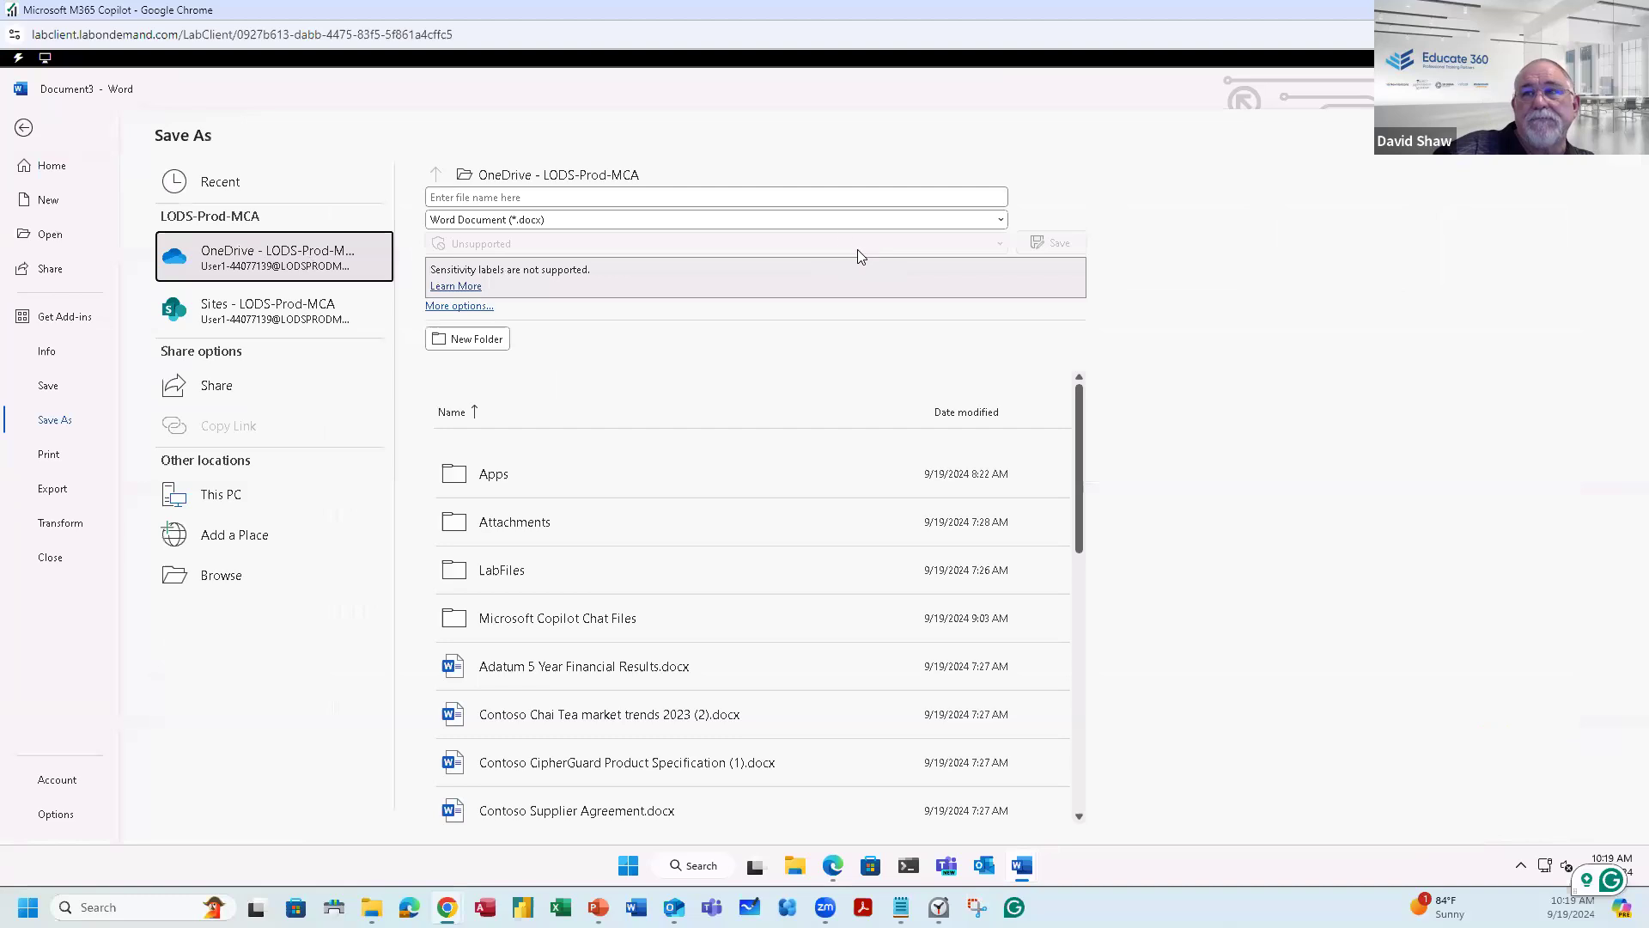
pyautogui.click(636, 201)
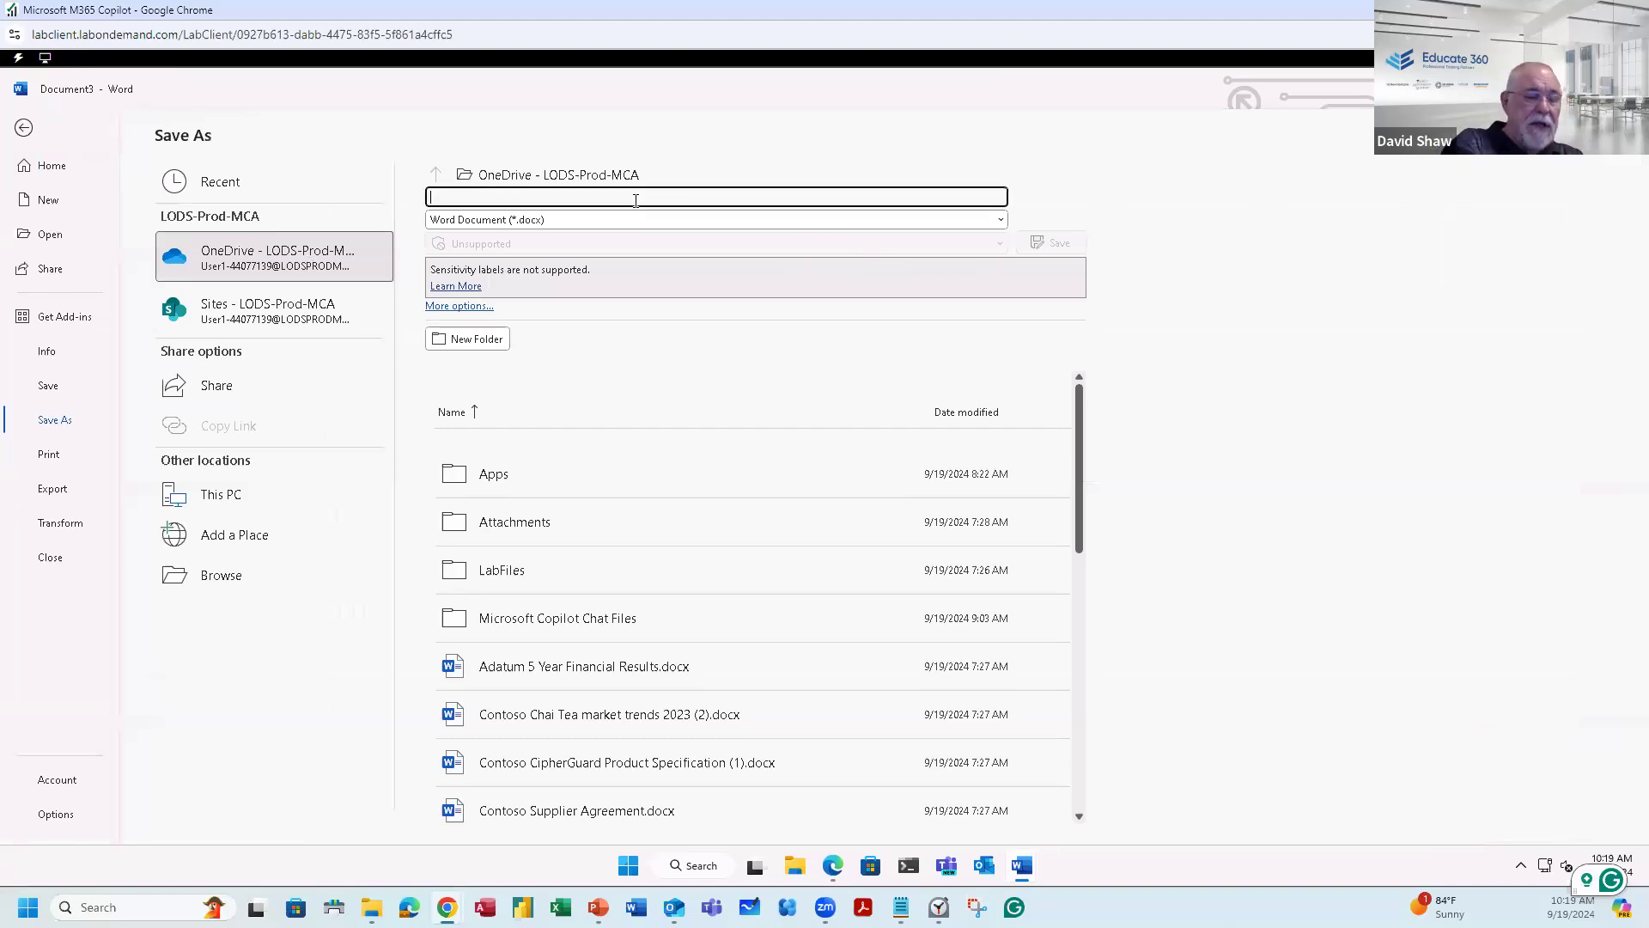
pyautogui.write('B')
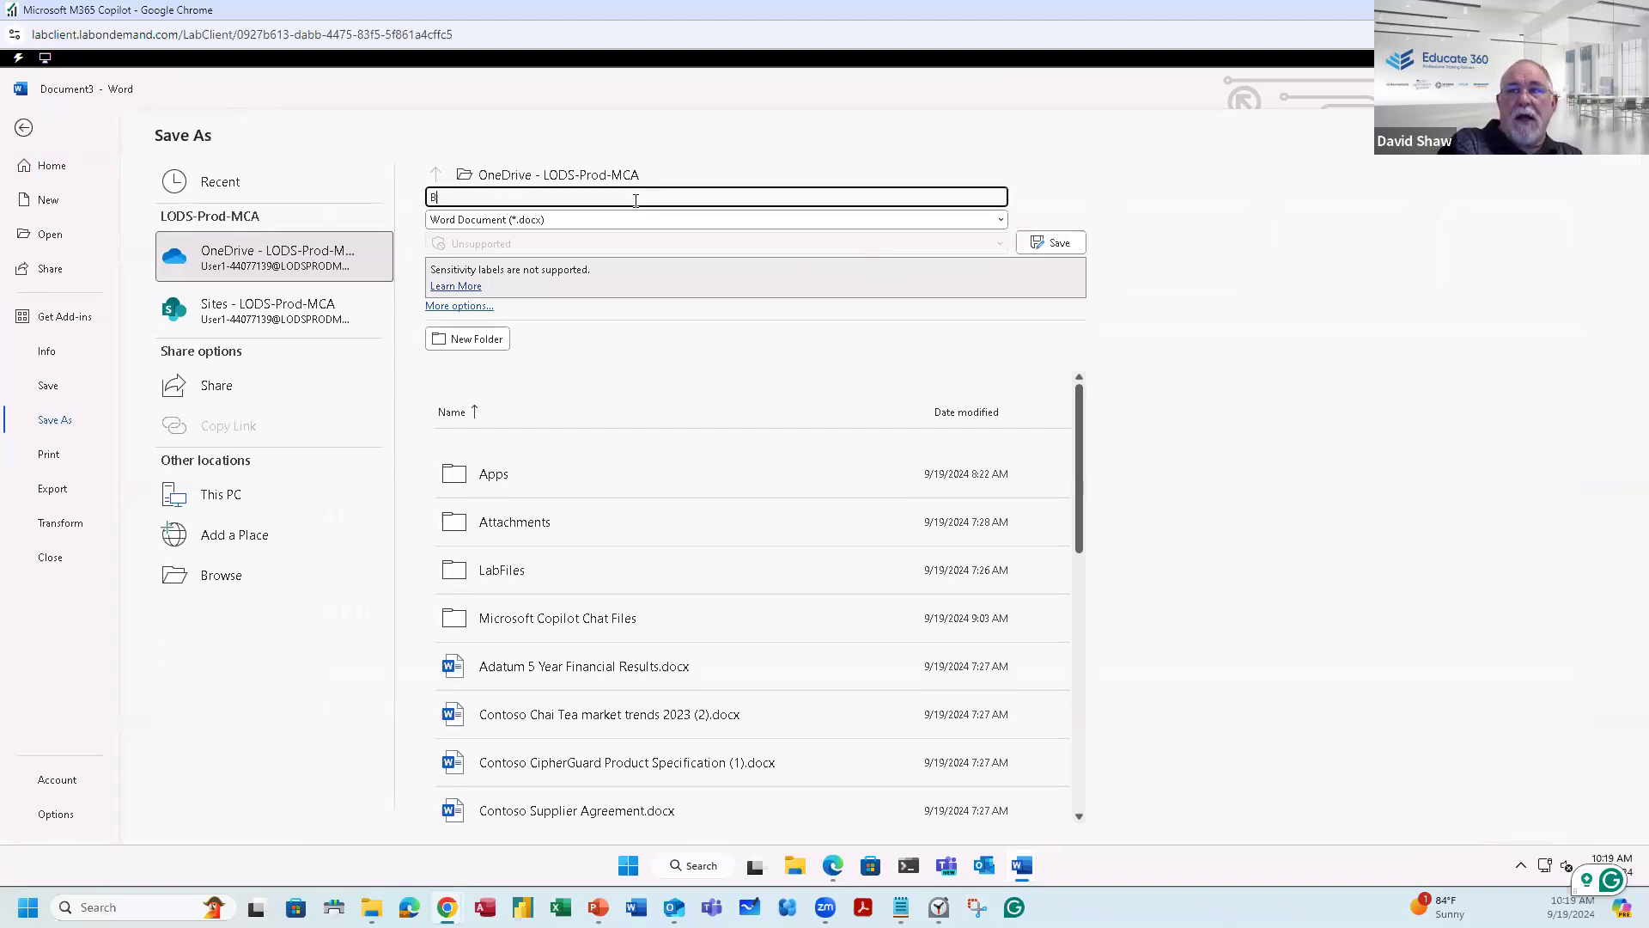
pyautogui.write('log Post')
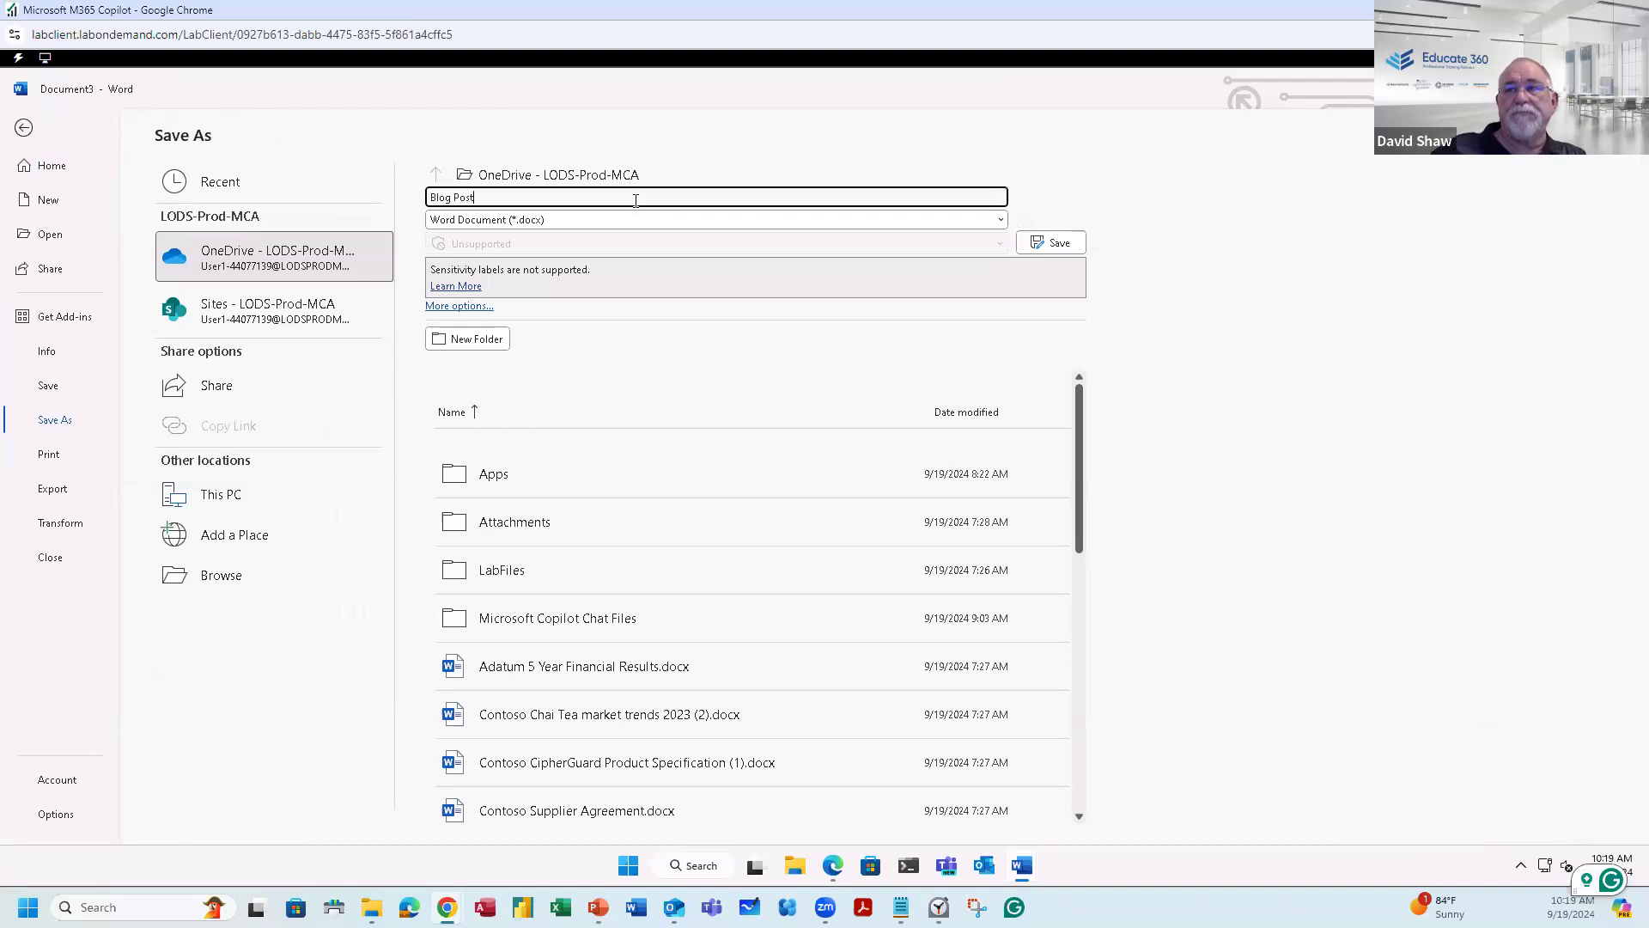
pyautogui.click(1070, 248)
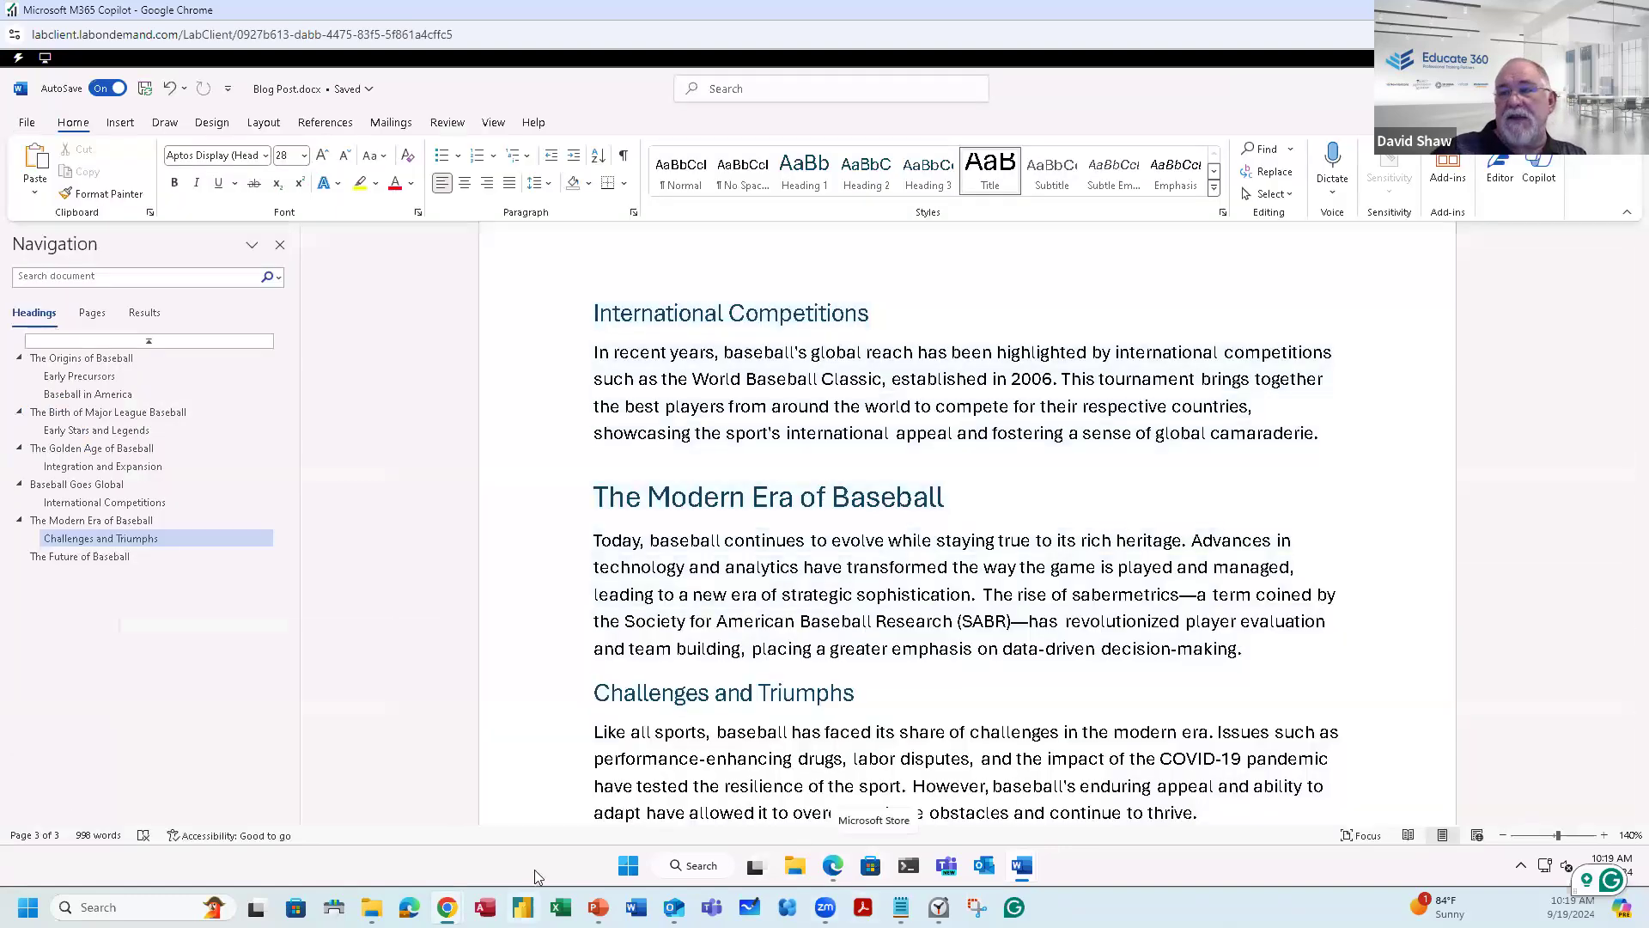
# Step: Switch to PowerPoint in the Edge browser and create a blank presentation
pyautogui.moveTo(599, 907)
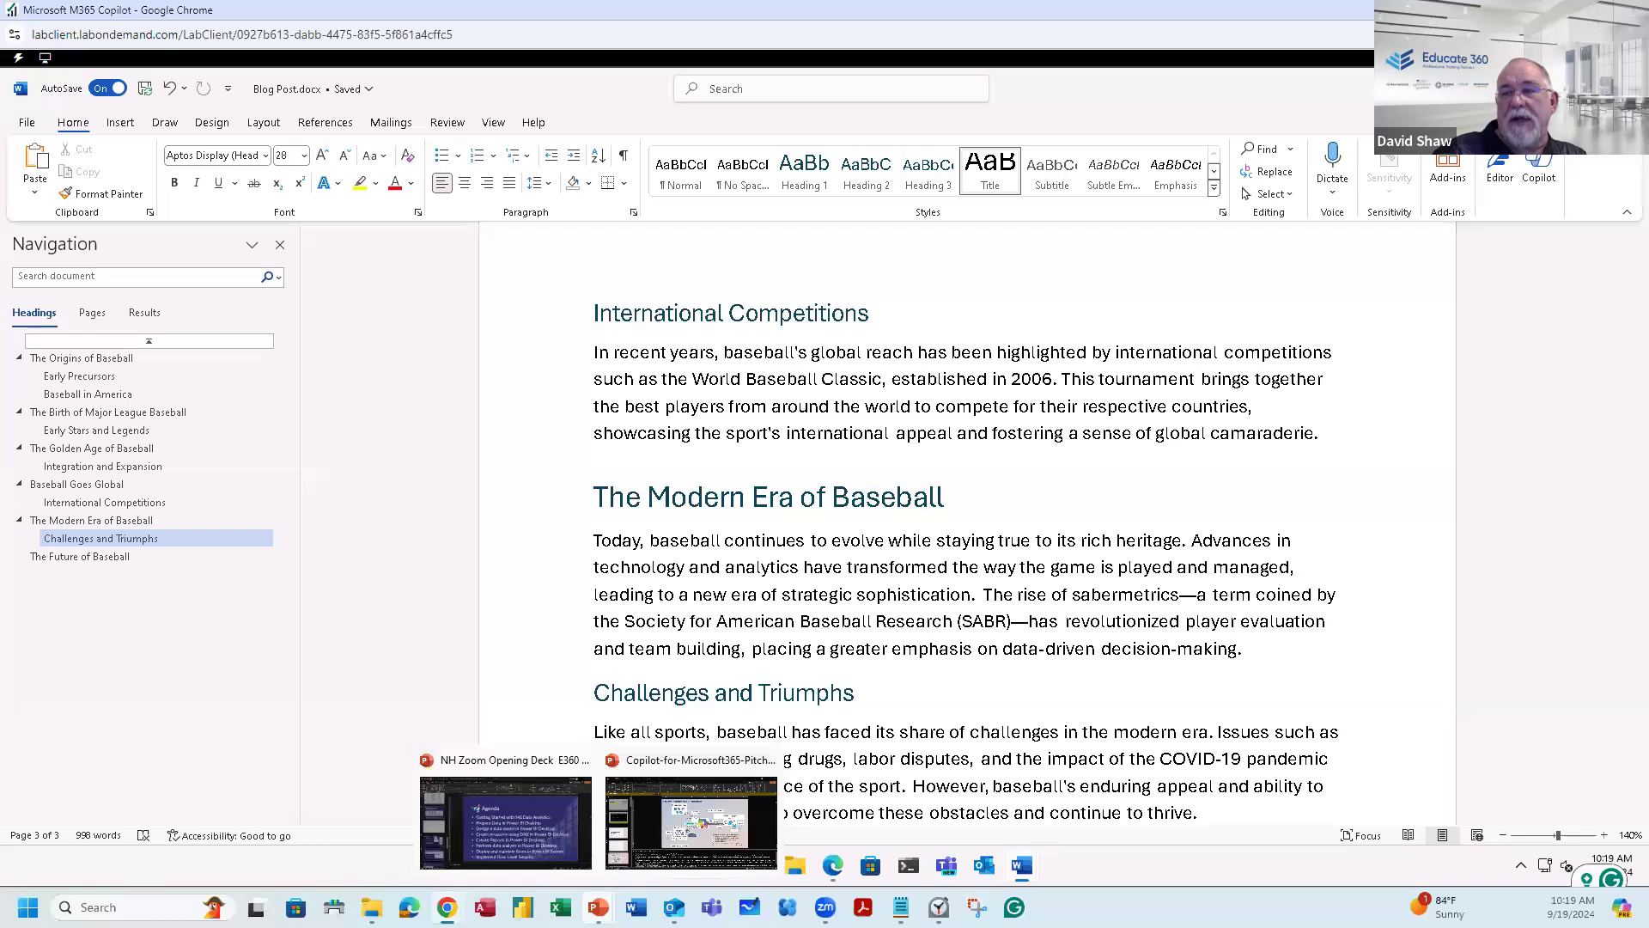
pyautogui.click(832, 866)
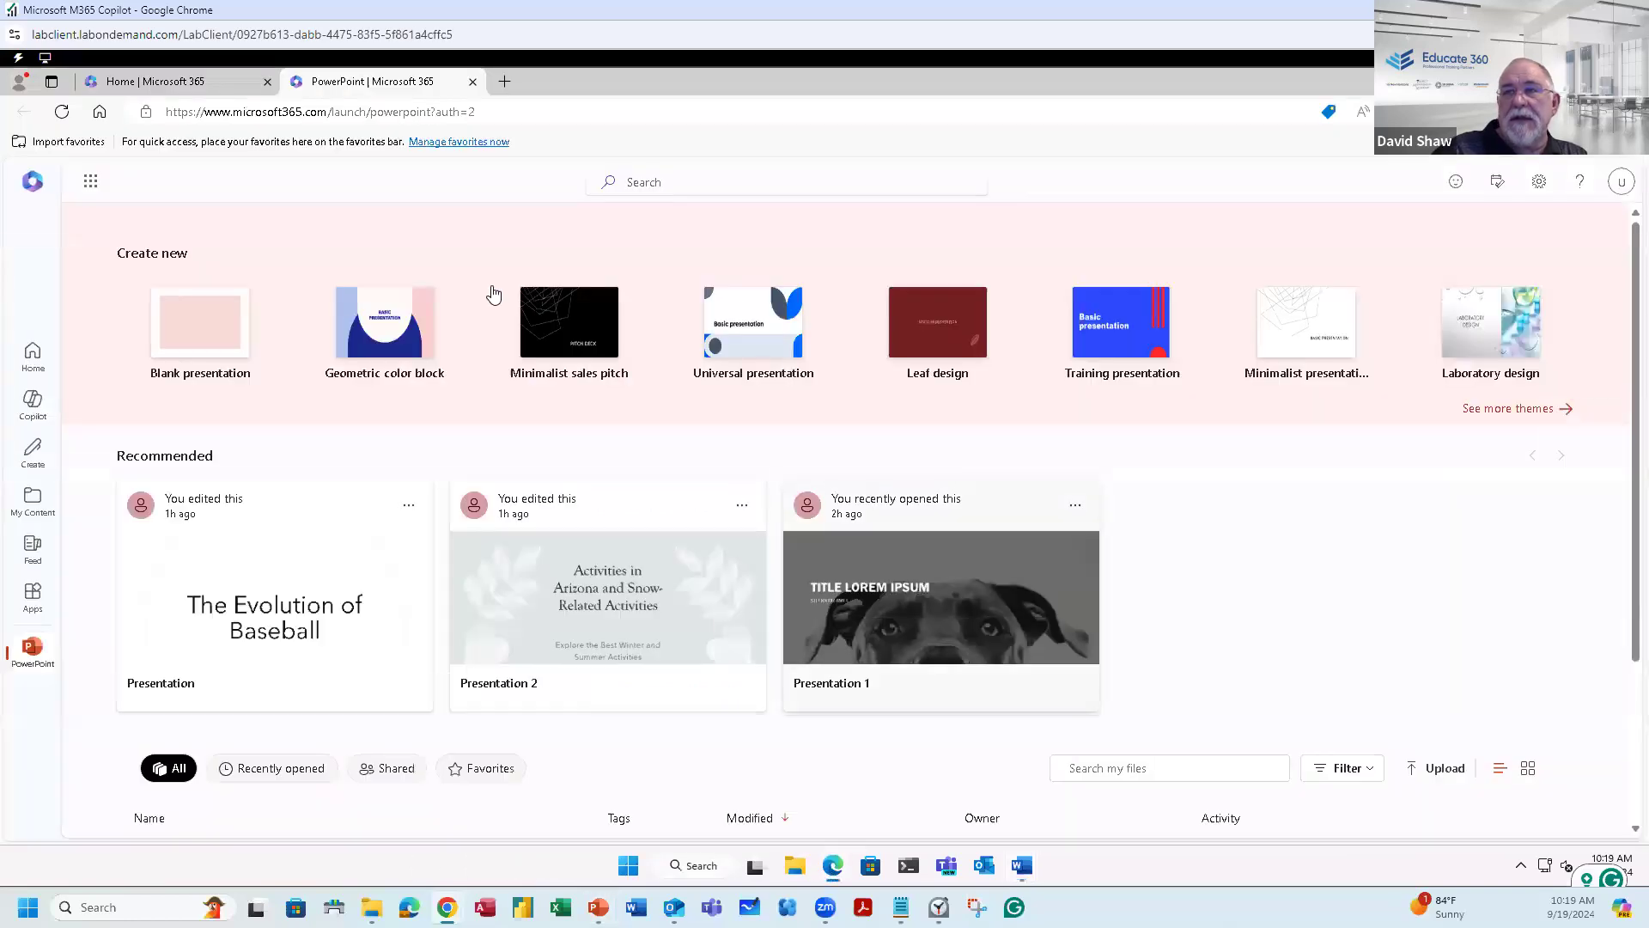
pyautogui.click(197, 347)
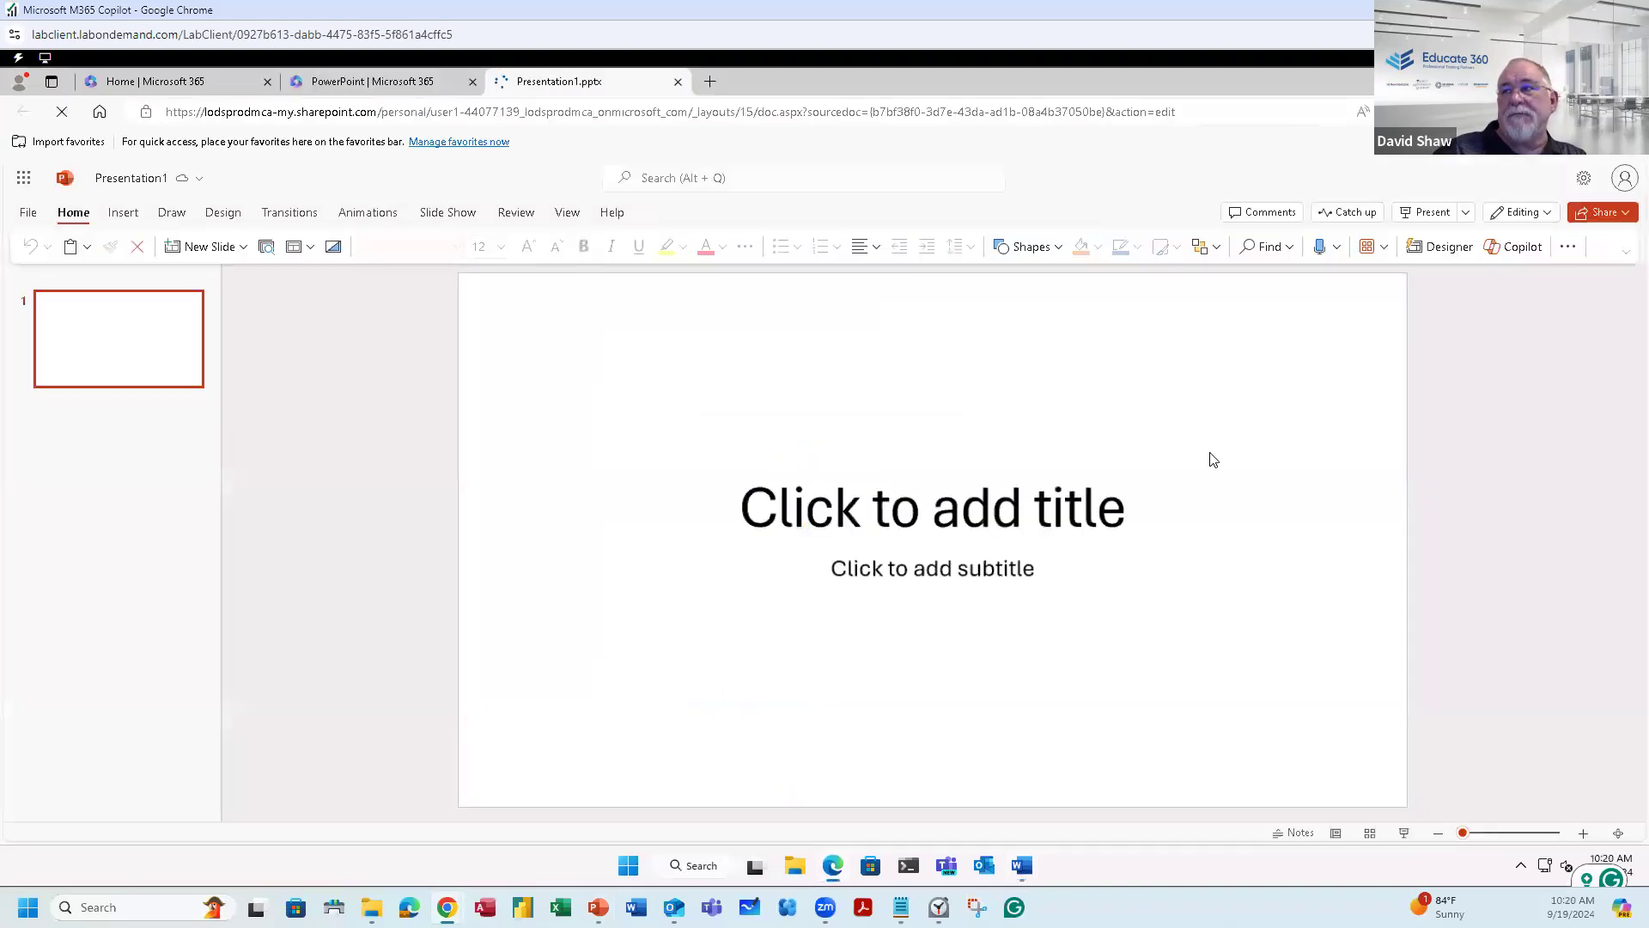
# Step: Start a Copilot request to create a presentation from a file and look up the Blog Post document as its source
pyautogui.click(1522, 251)
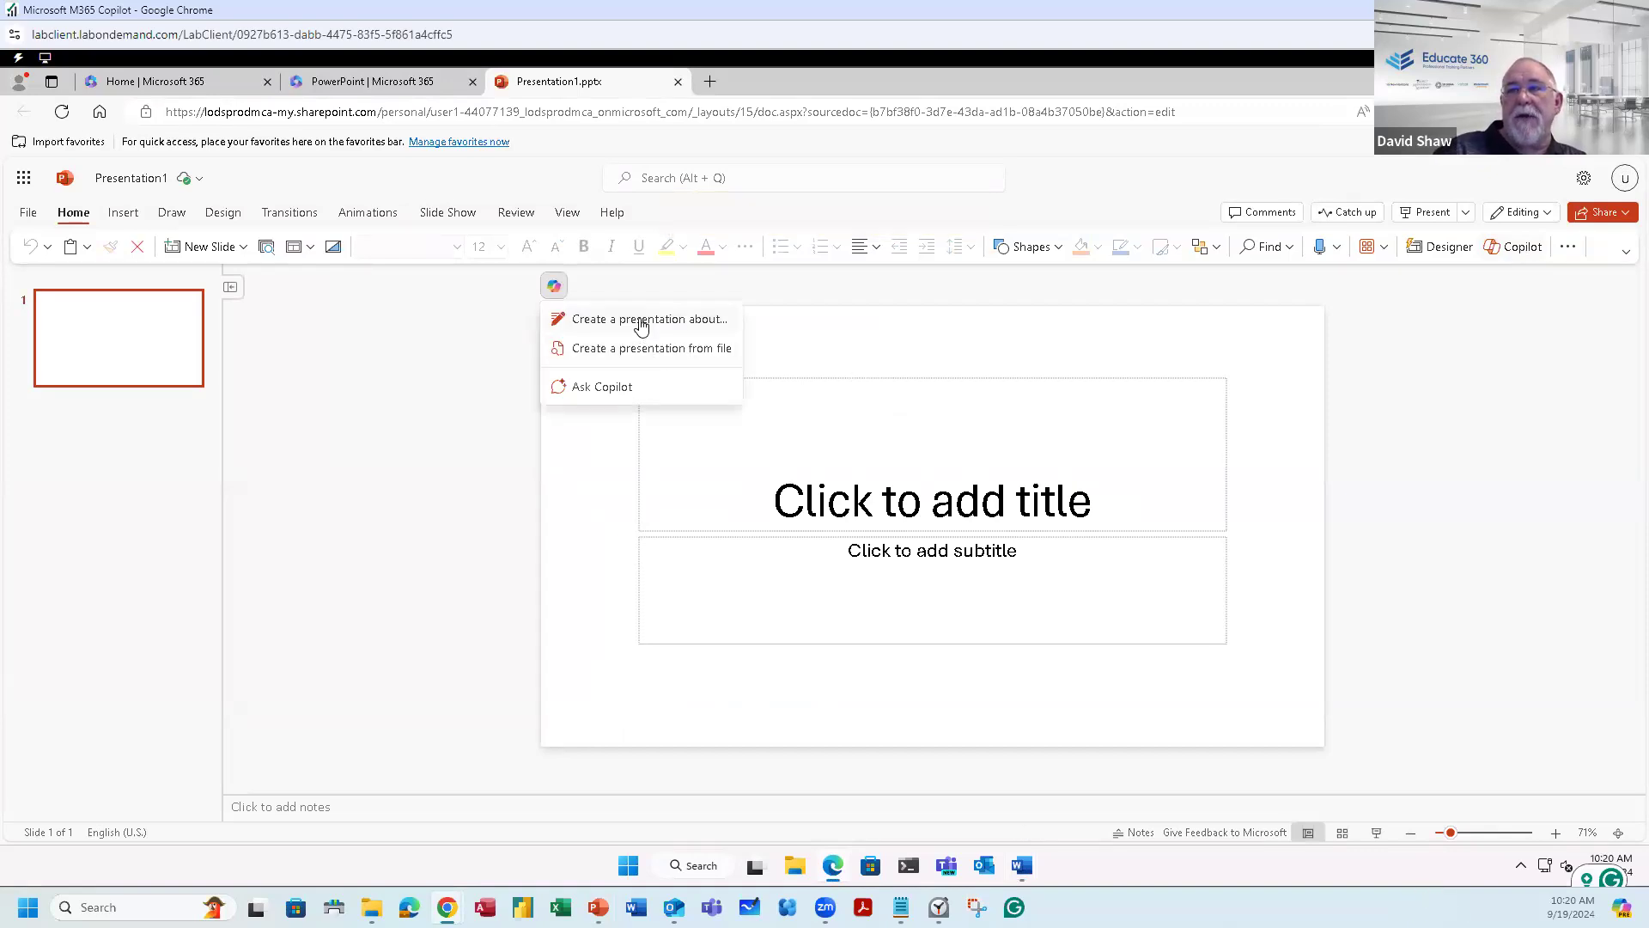
pyautogui.click(642, 362)
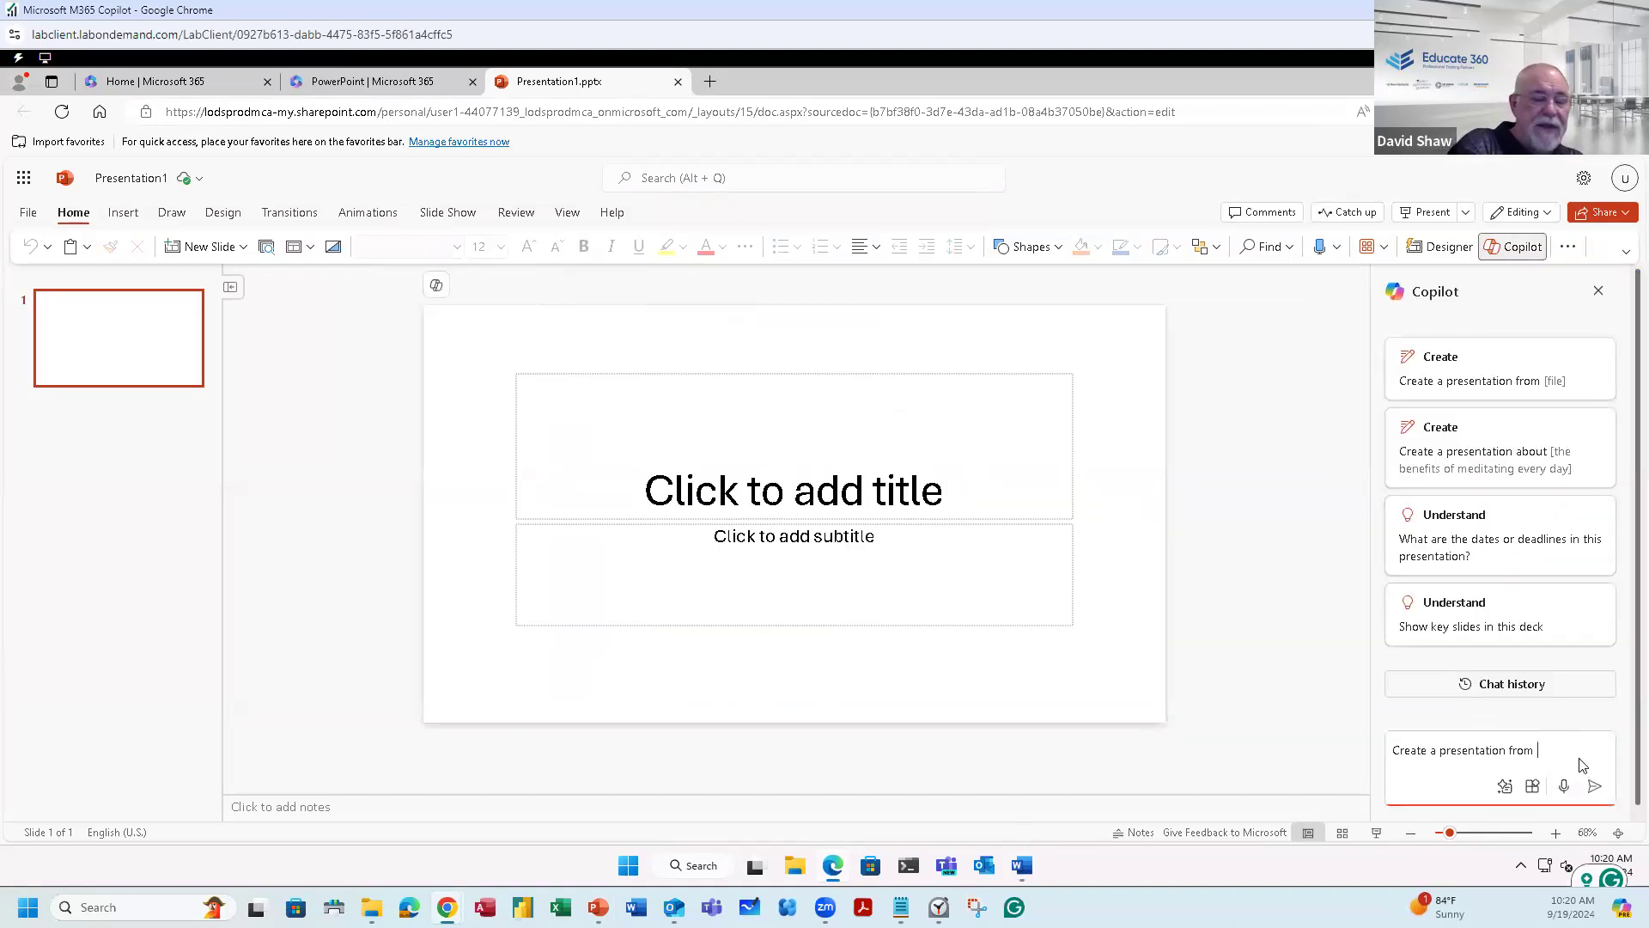
pyautogui.write('/blo')
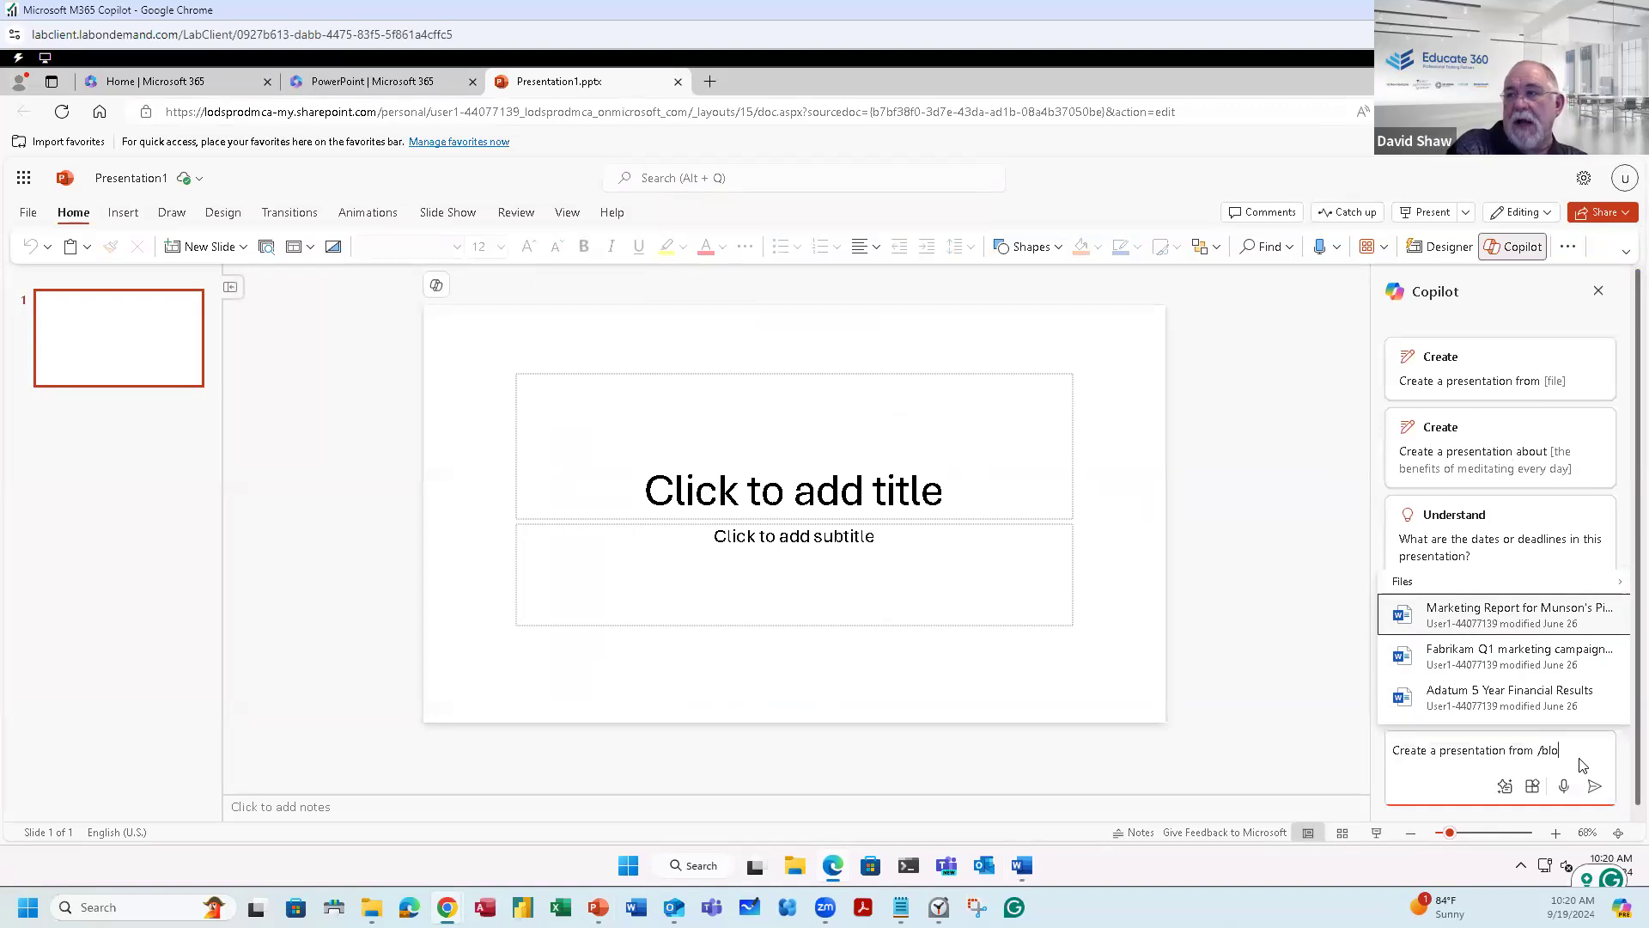
pyautogui.write('g pos')
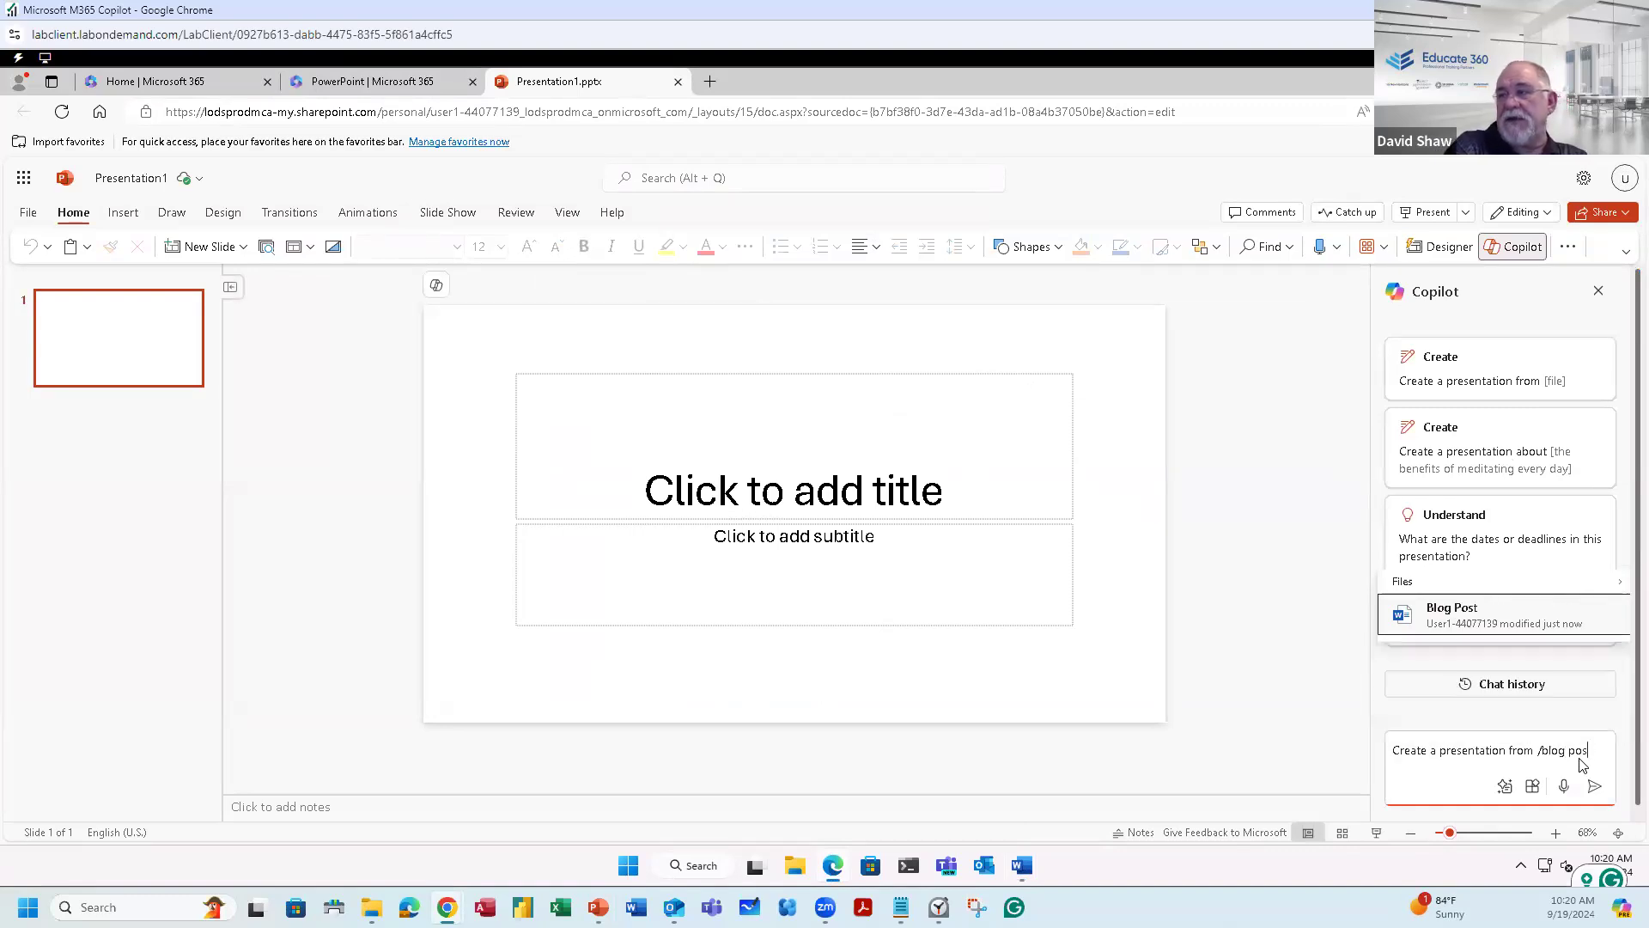
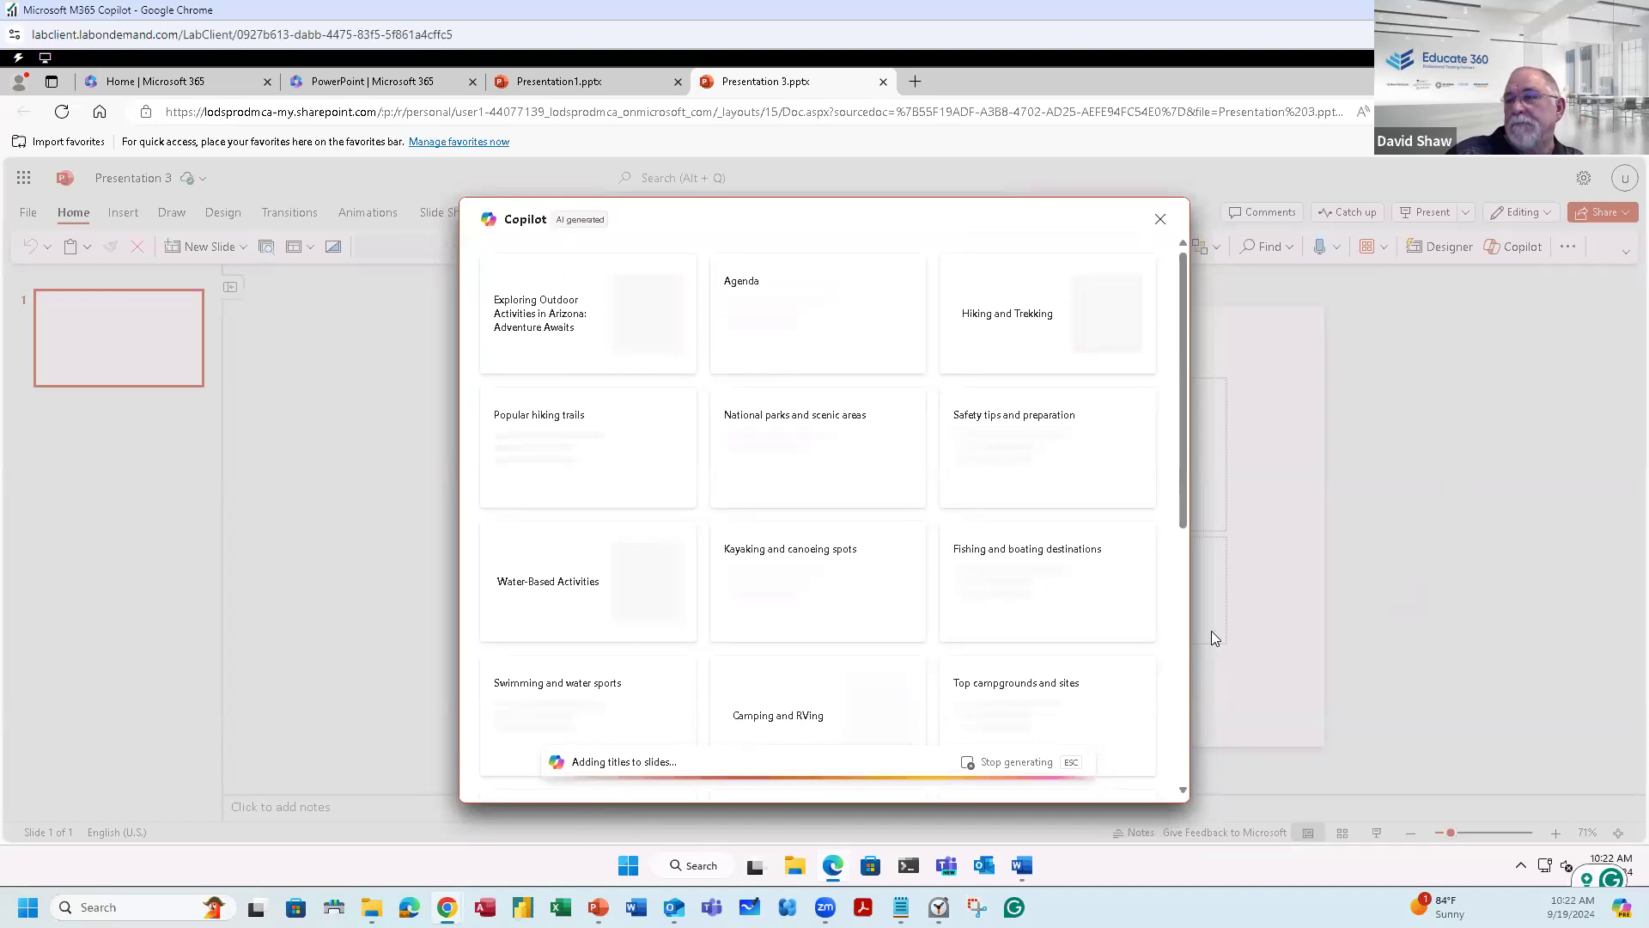
# Step: Review the generated Arizona outdoor activities deck, from its proposed slide titles to individual slides in Normal view, including Swimming and Water Sports
pyautogui.moveTo(1182, 491); pyautogui.dragTo(1186, 779)
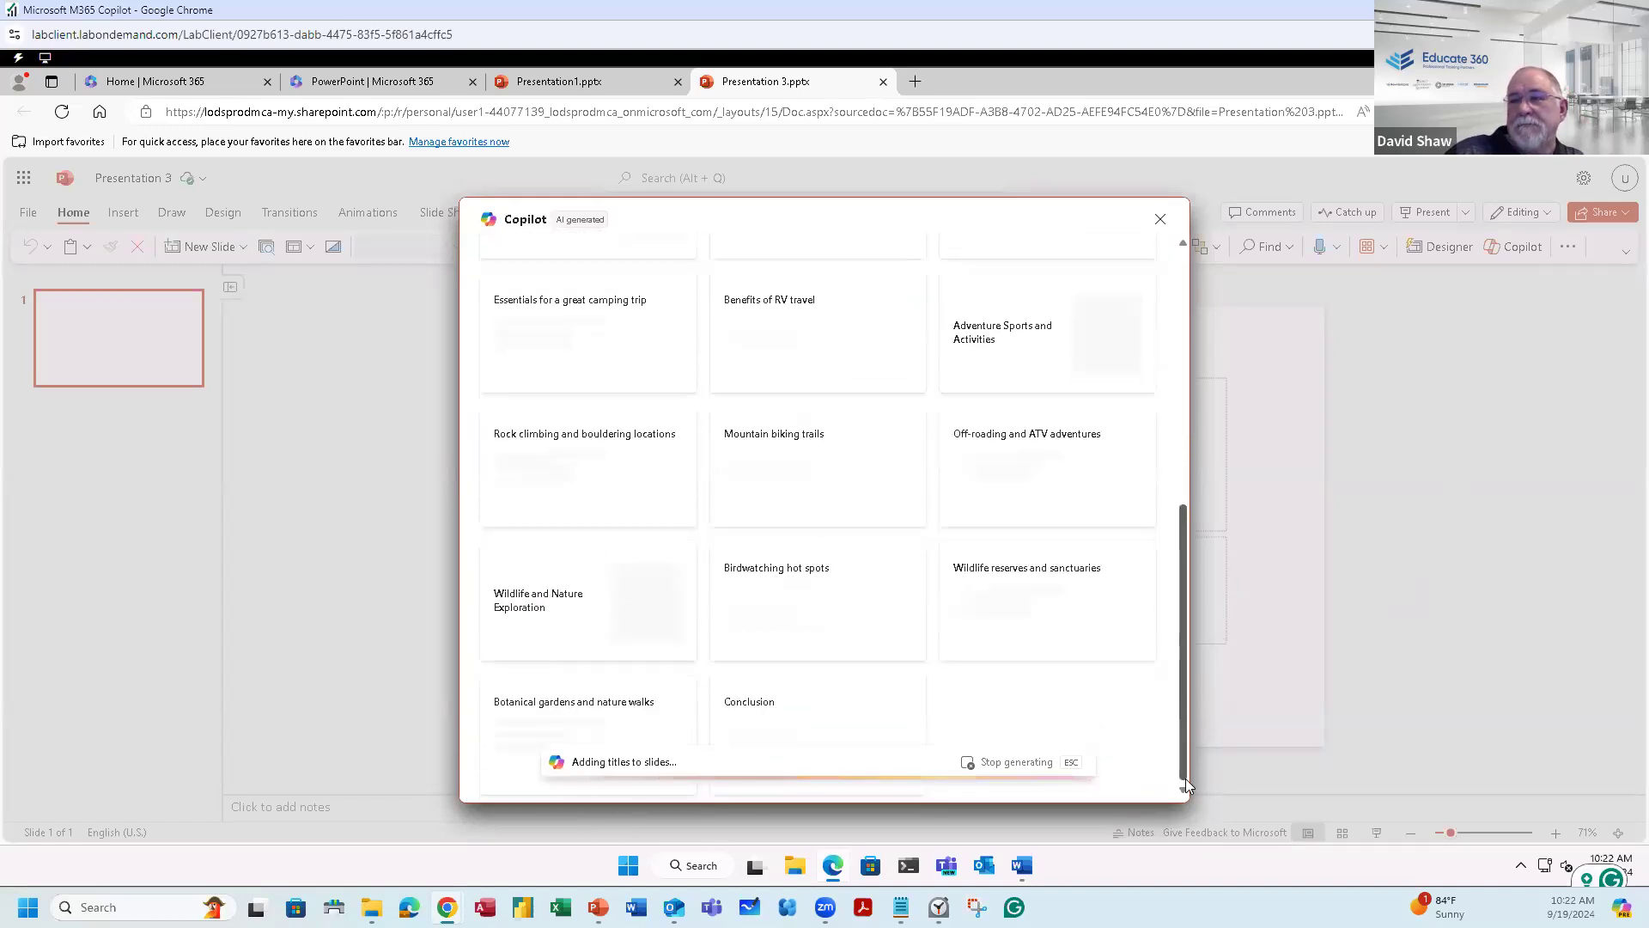
pyautogui.moveTo(1185, 661); pyautogui.dragTo(1196, 796)
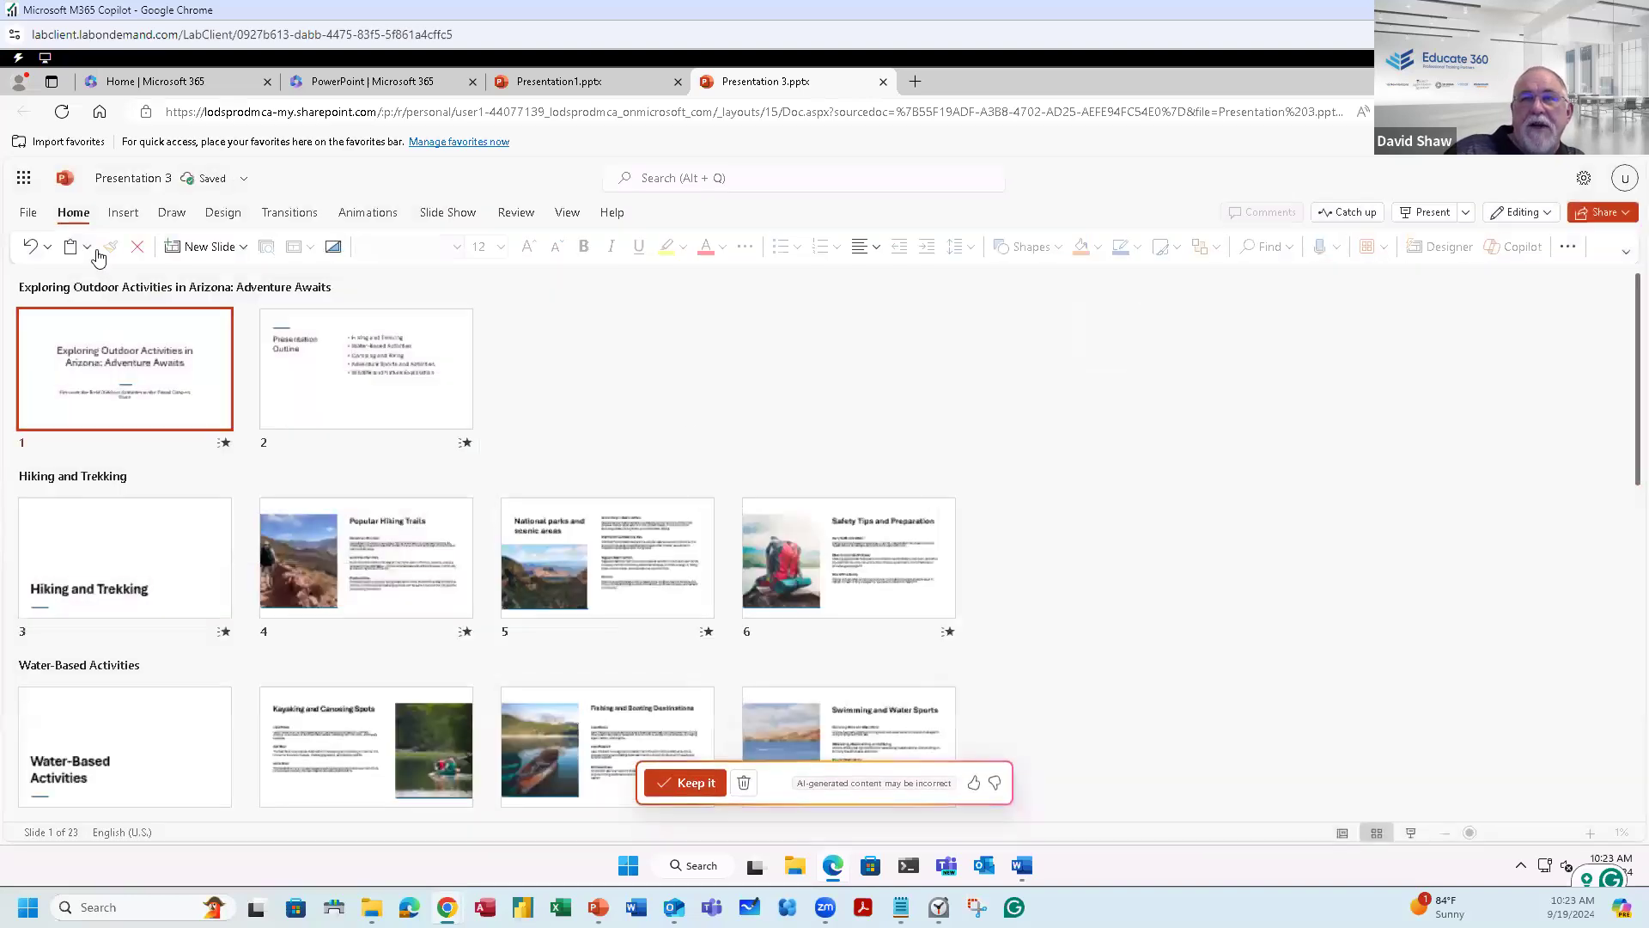
pyautogui.click(565, 214)
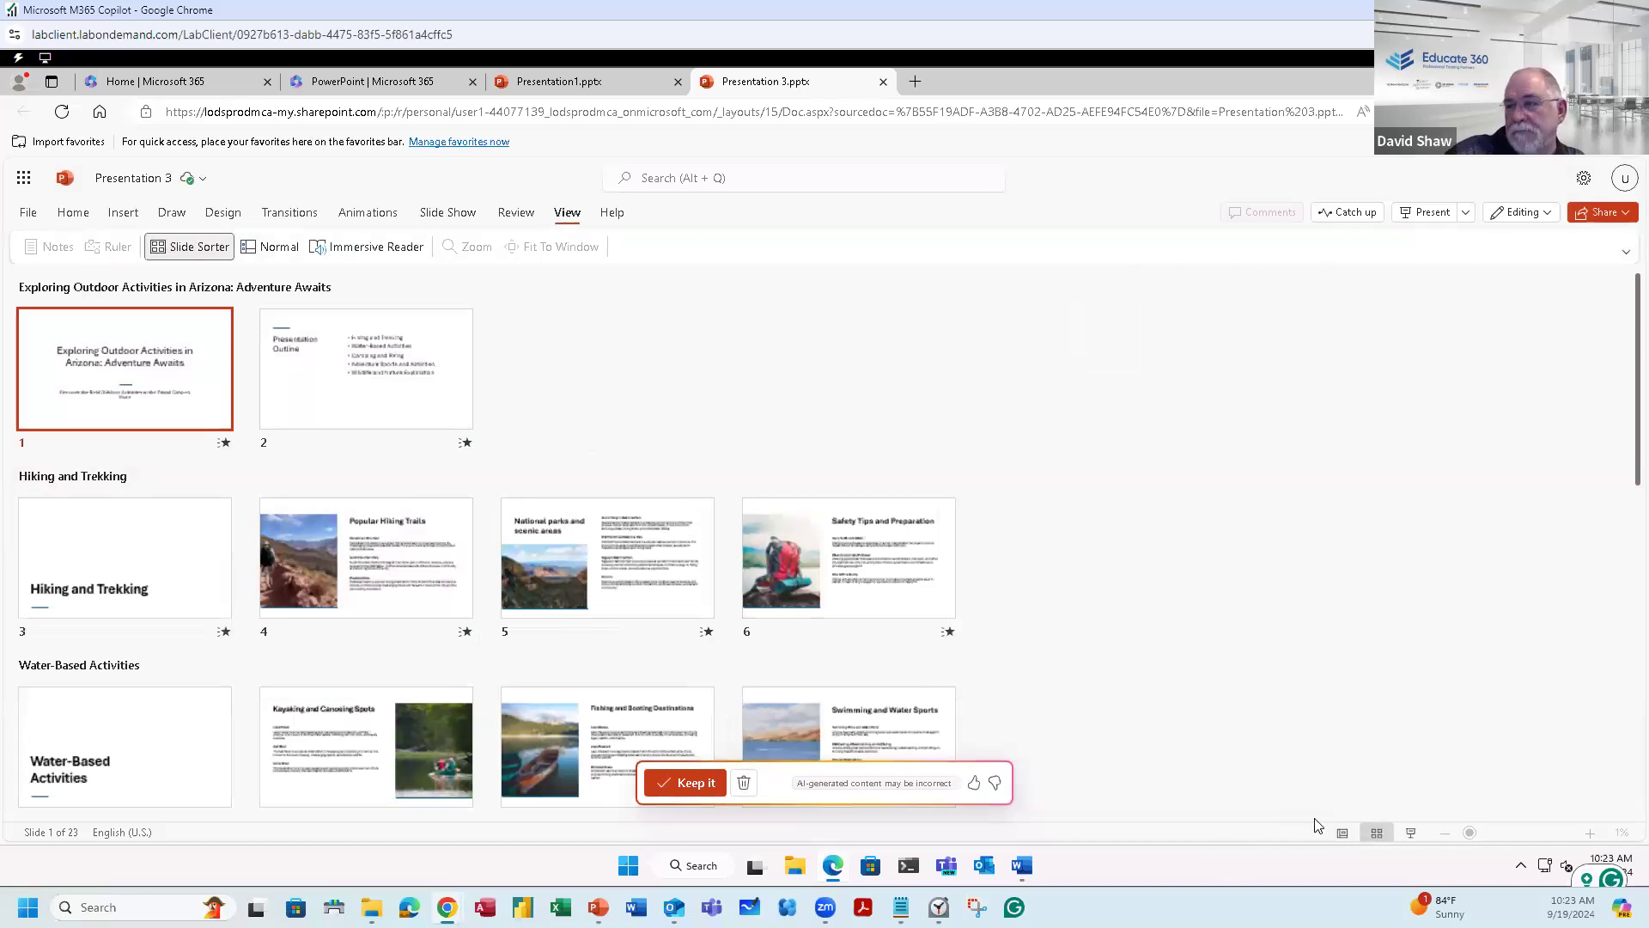
pyautogui.click(1343, 833)
pyautogui.click(121, 468)
pyautogui.click(112, 700)
pyautogui.click(127, 614)
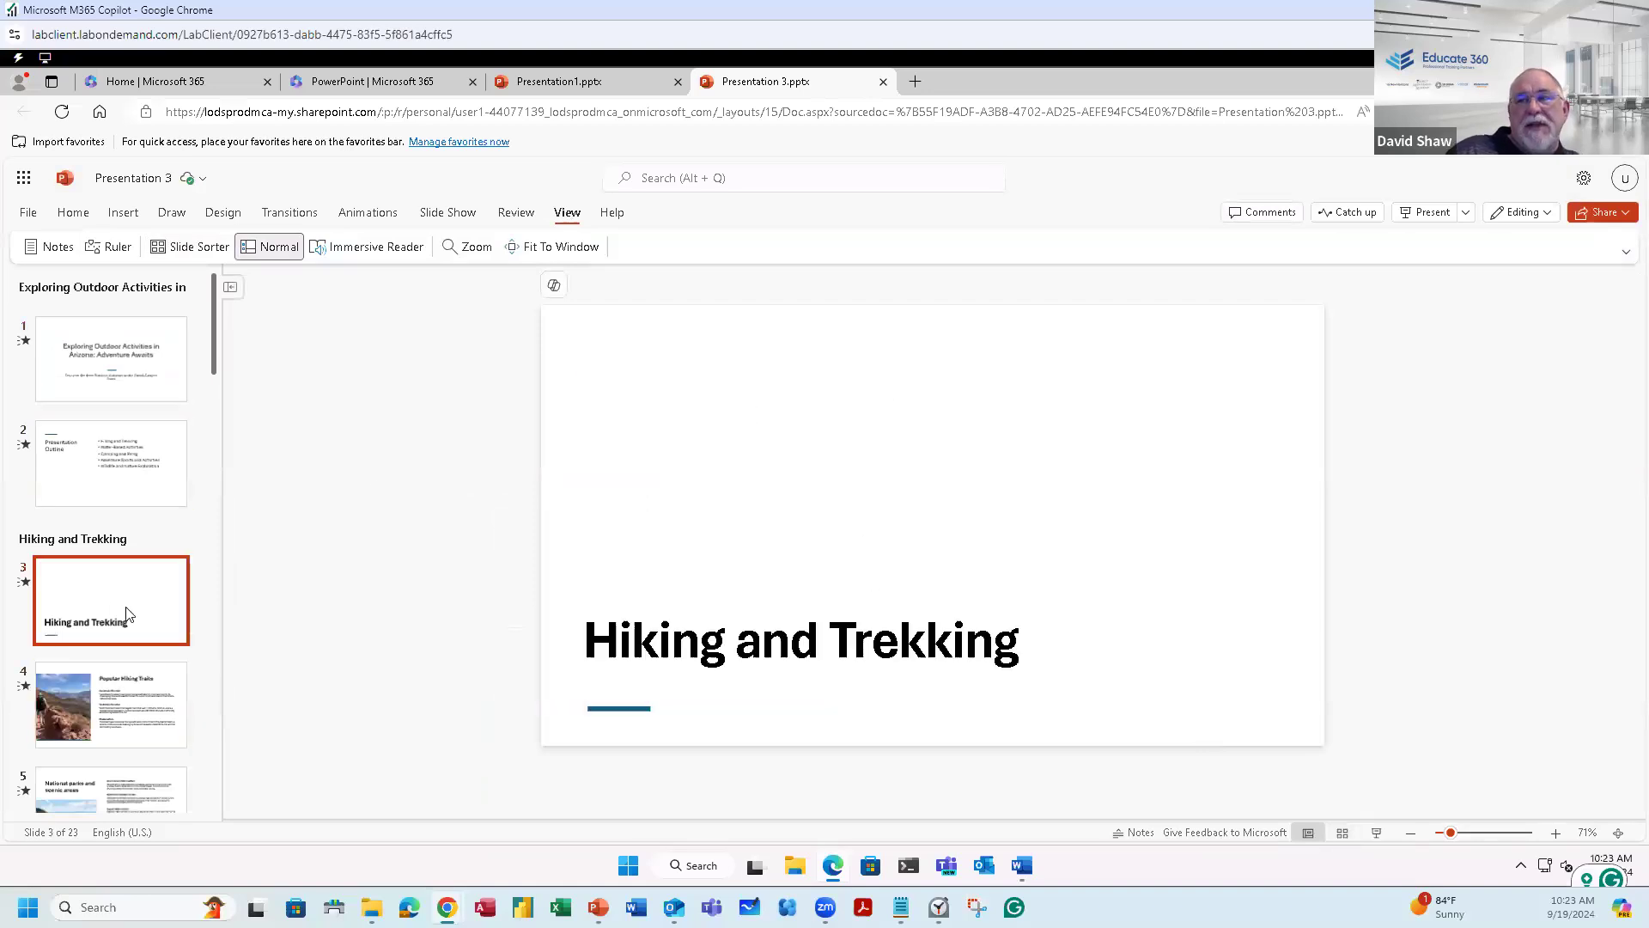
pyautogui.click(135, 783)
pyautogui.scroll(-5, 138, 786)
pyautogui.click(125, 636)
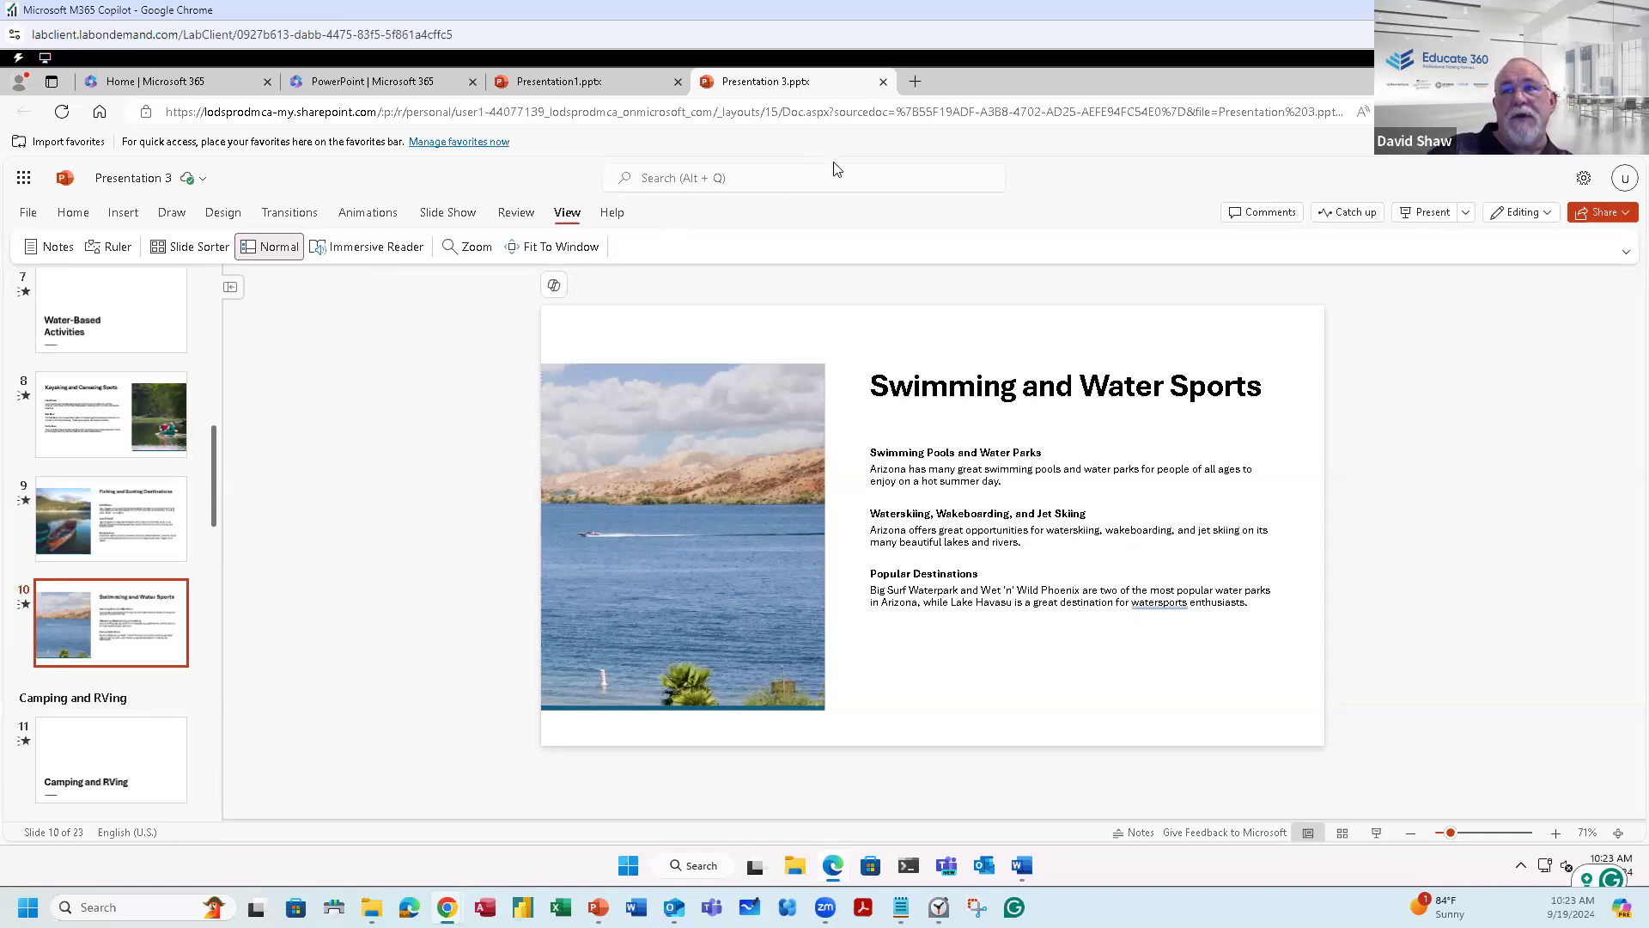
# Step: Switch to Excel, open Contoso Chai Tea market trends 2023 (2).xlsx from OneDrive and bring up Copilot for its sales table
pyautogui.click(628, 865)
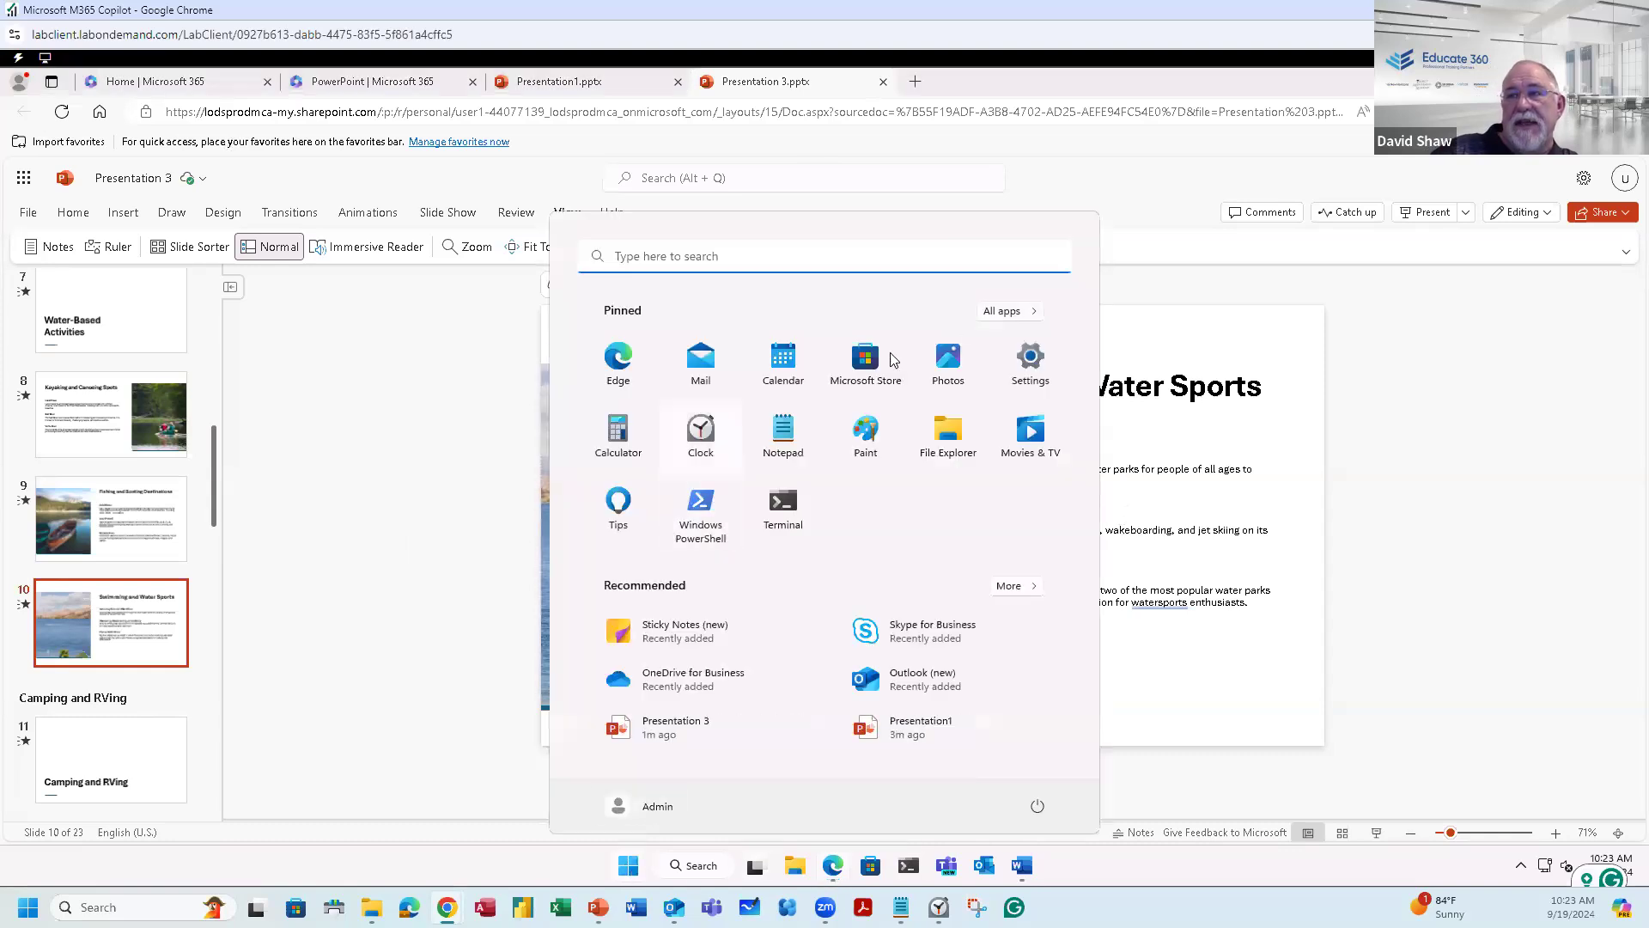
pyautogui.click(1006, 311)
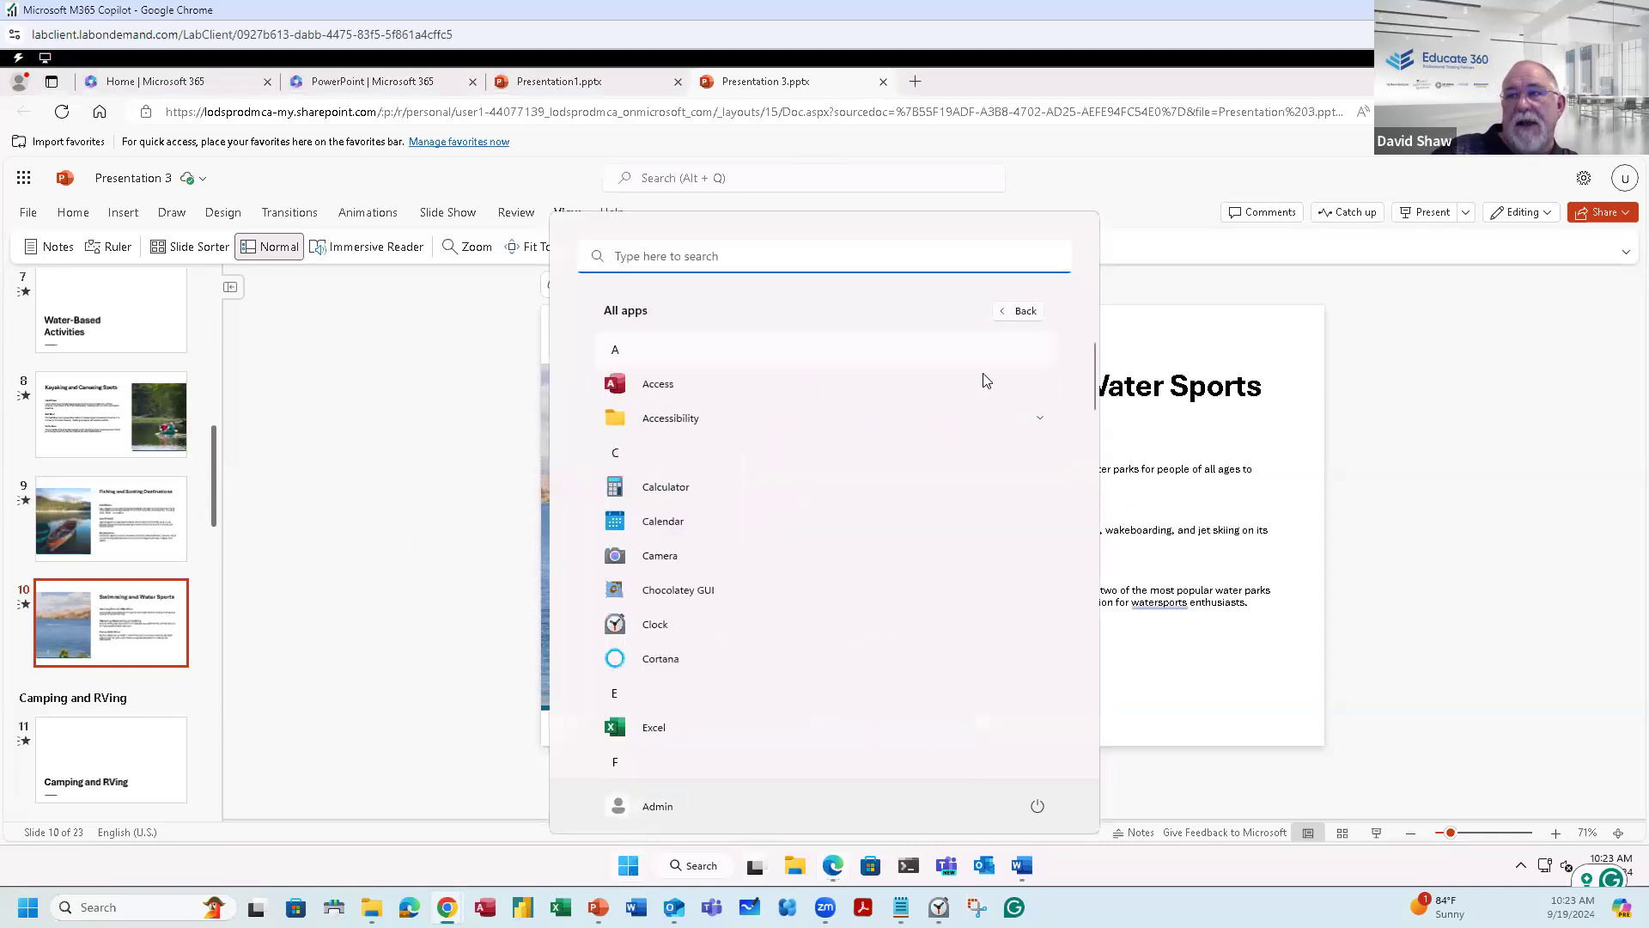
pyautogui.click(654, 727)
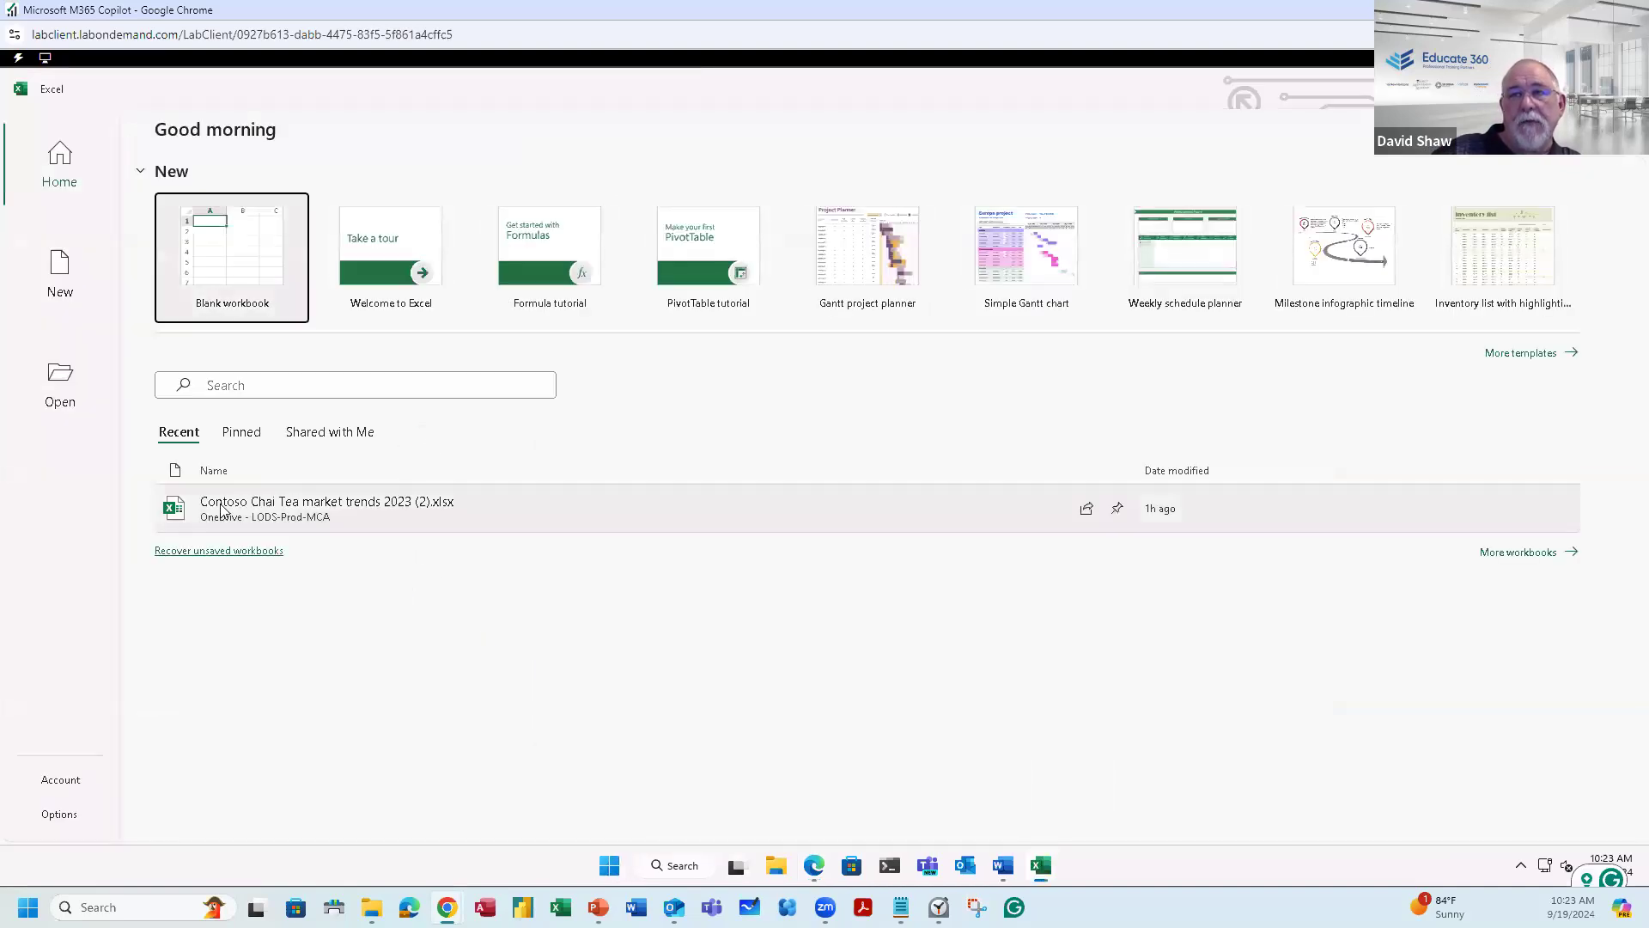
pyautogui.click(340, 519)
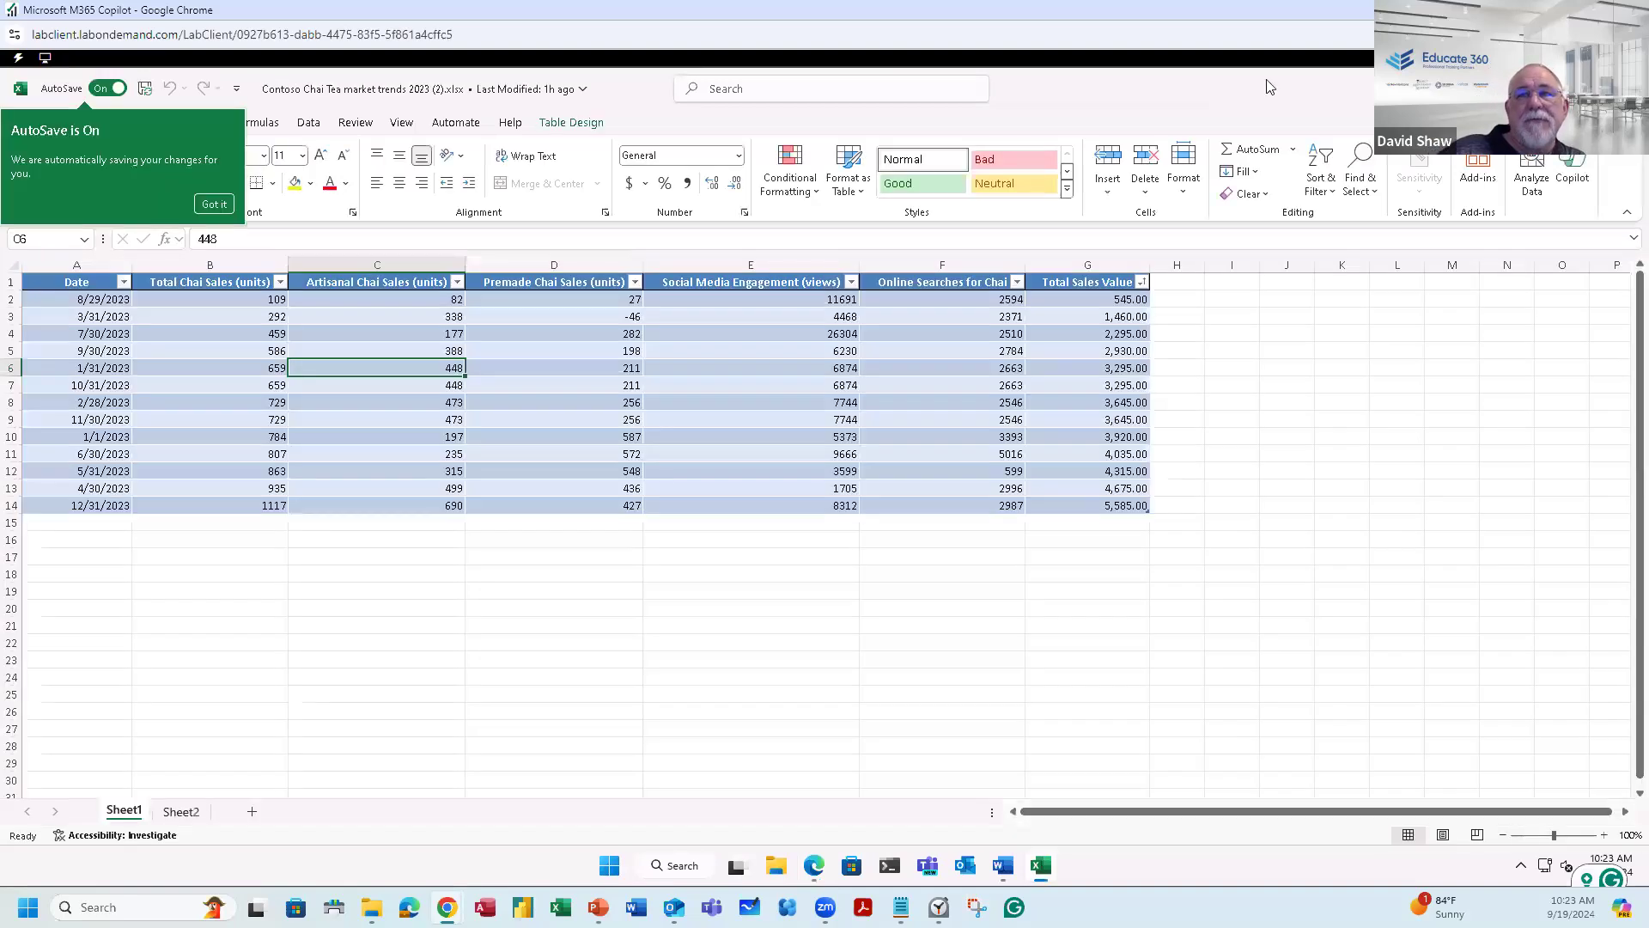
pyautogui.click(214, 203)
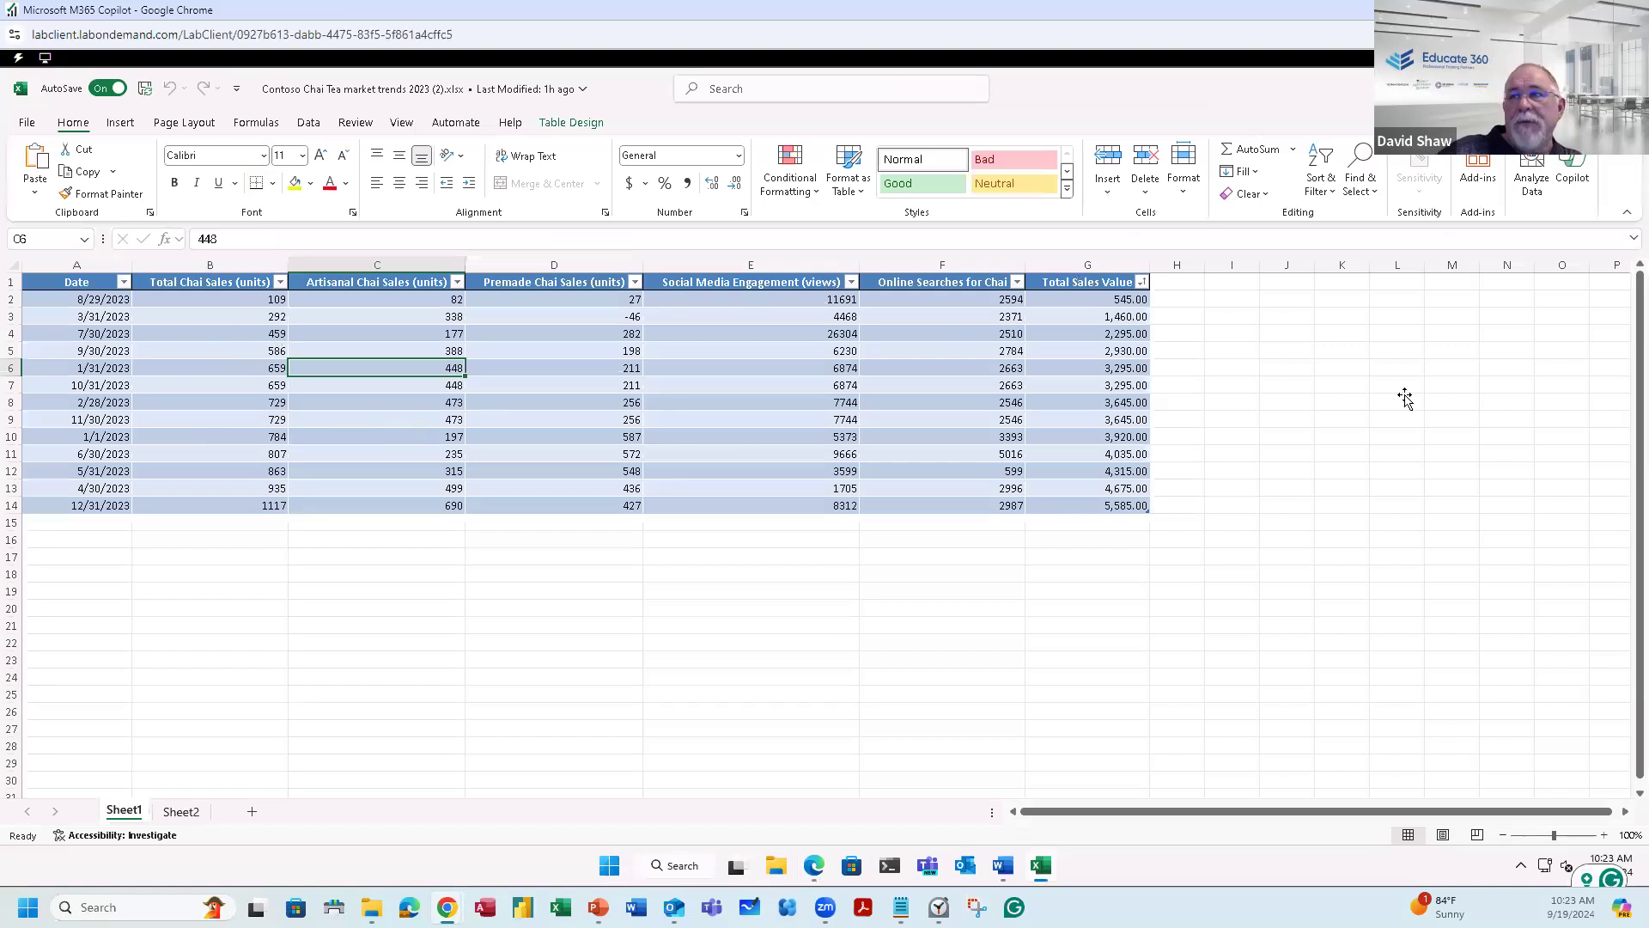
pyautogui.click(1573, 181)
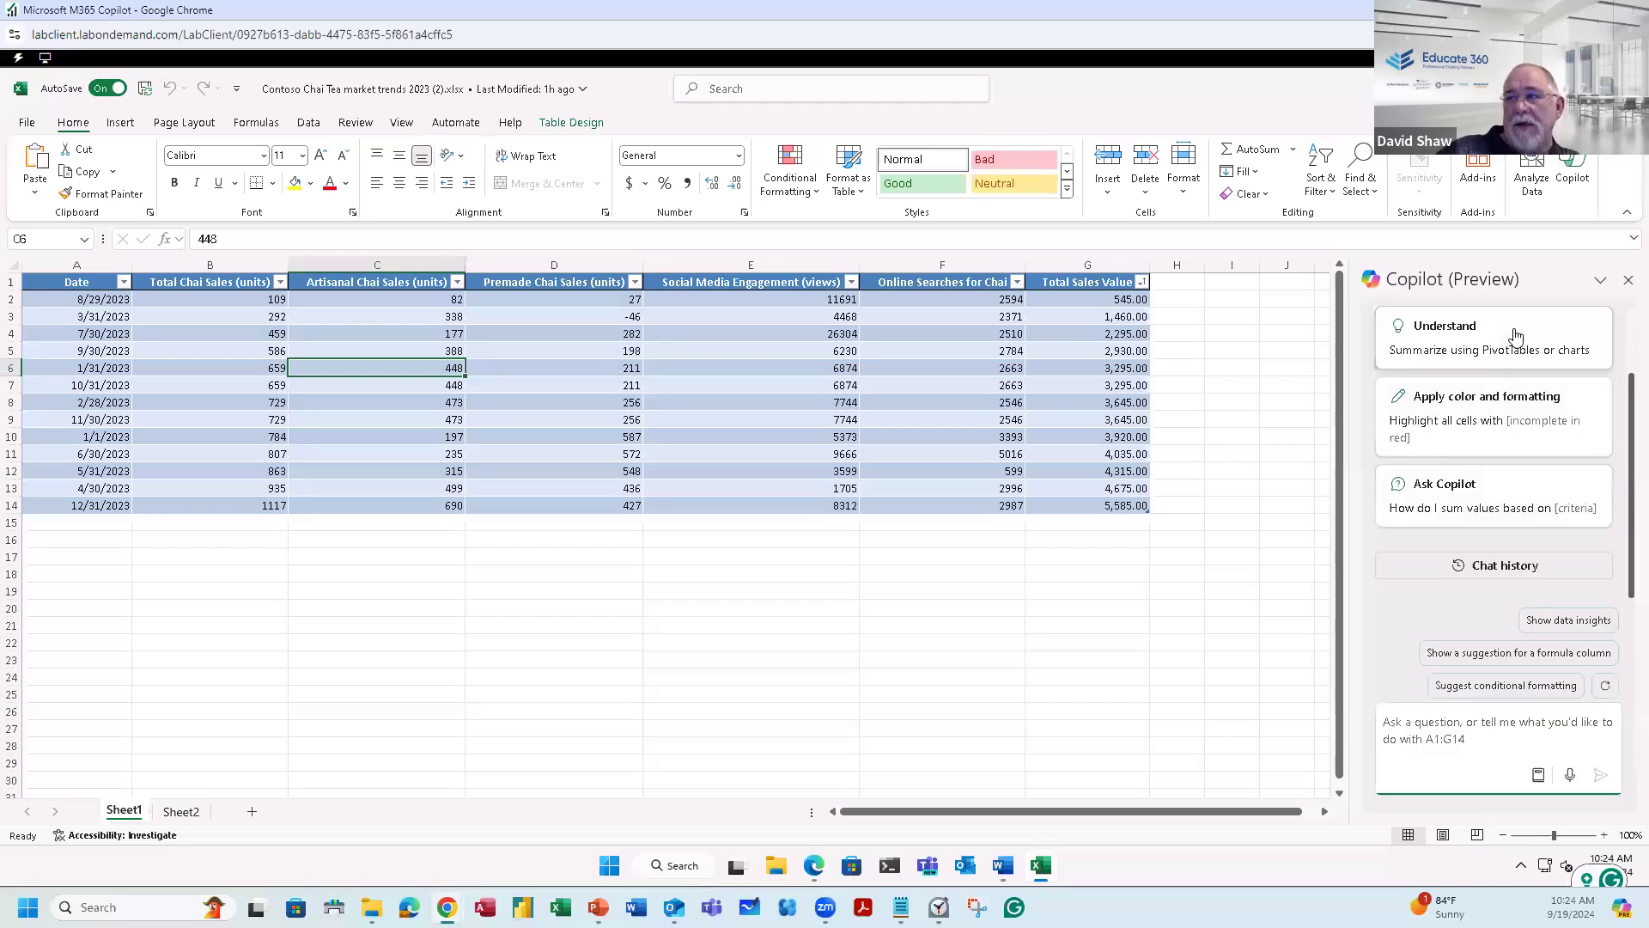
# Step: Have Copilot suggest a formula column for the chai sales table and insert its Total Chai Sales Percentage column
pyautogui.scroll(1, 1512, 352)
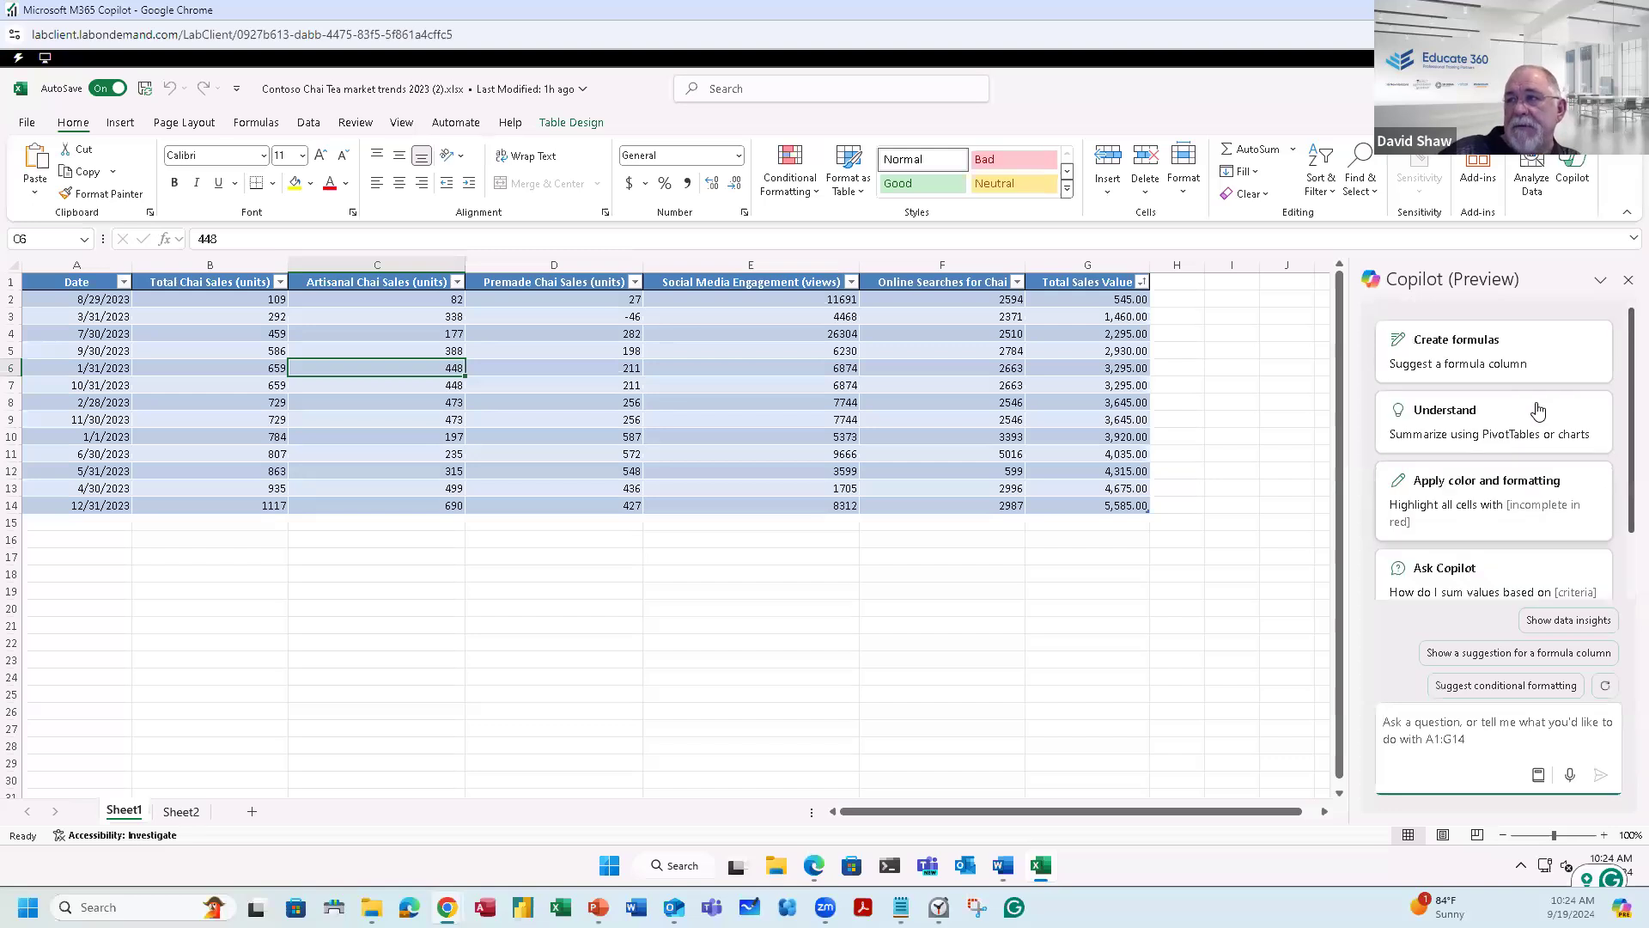
pyautogui.click(1509, 363)
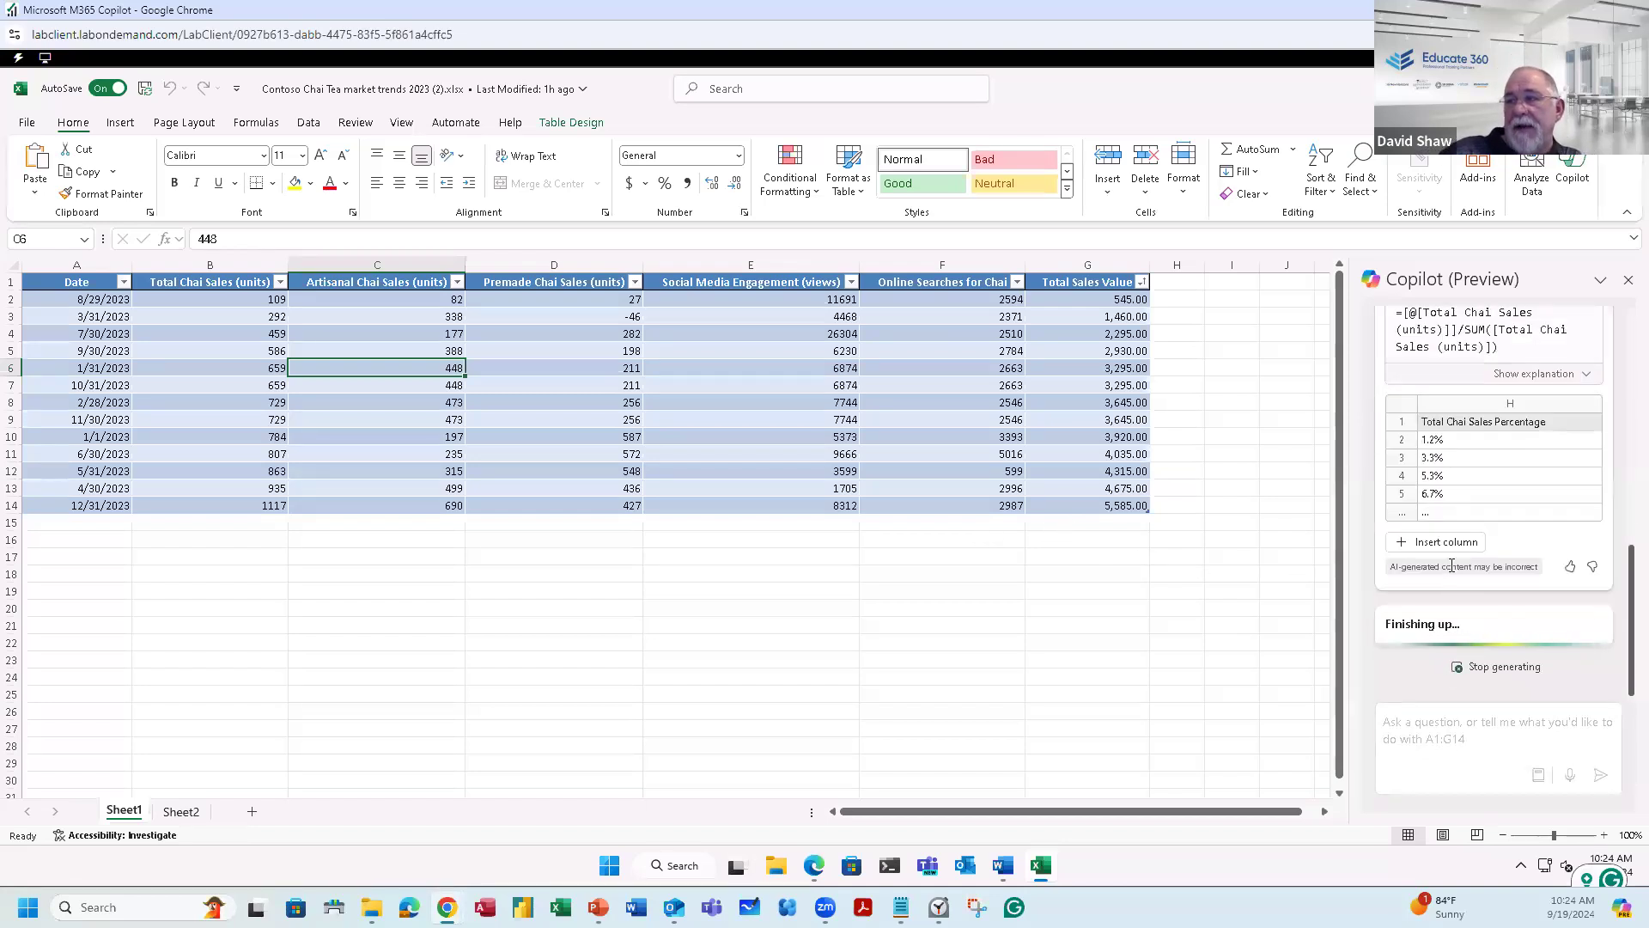
pyautogui.click(1450, 543)
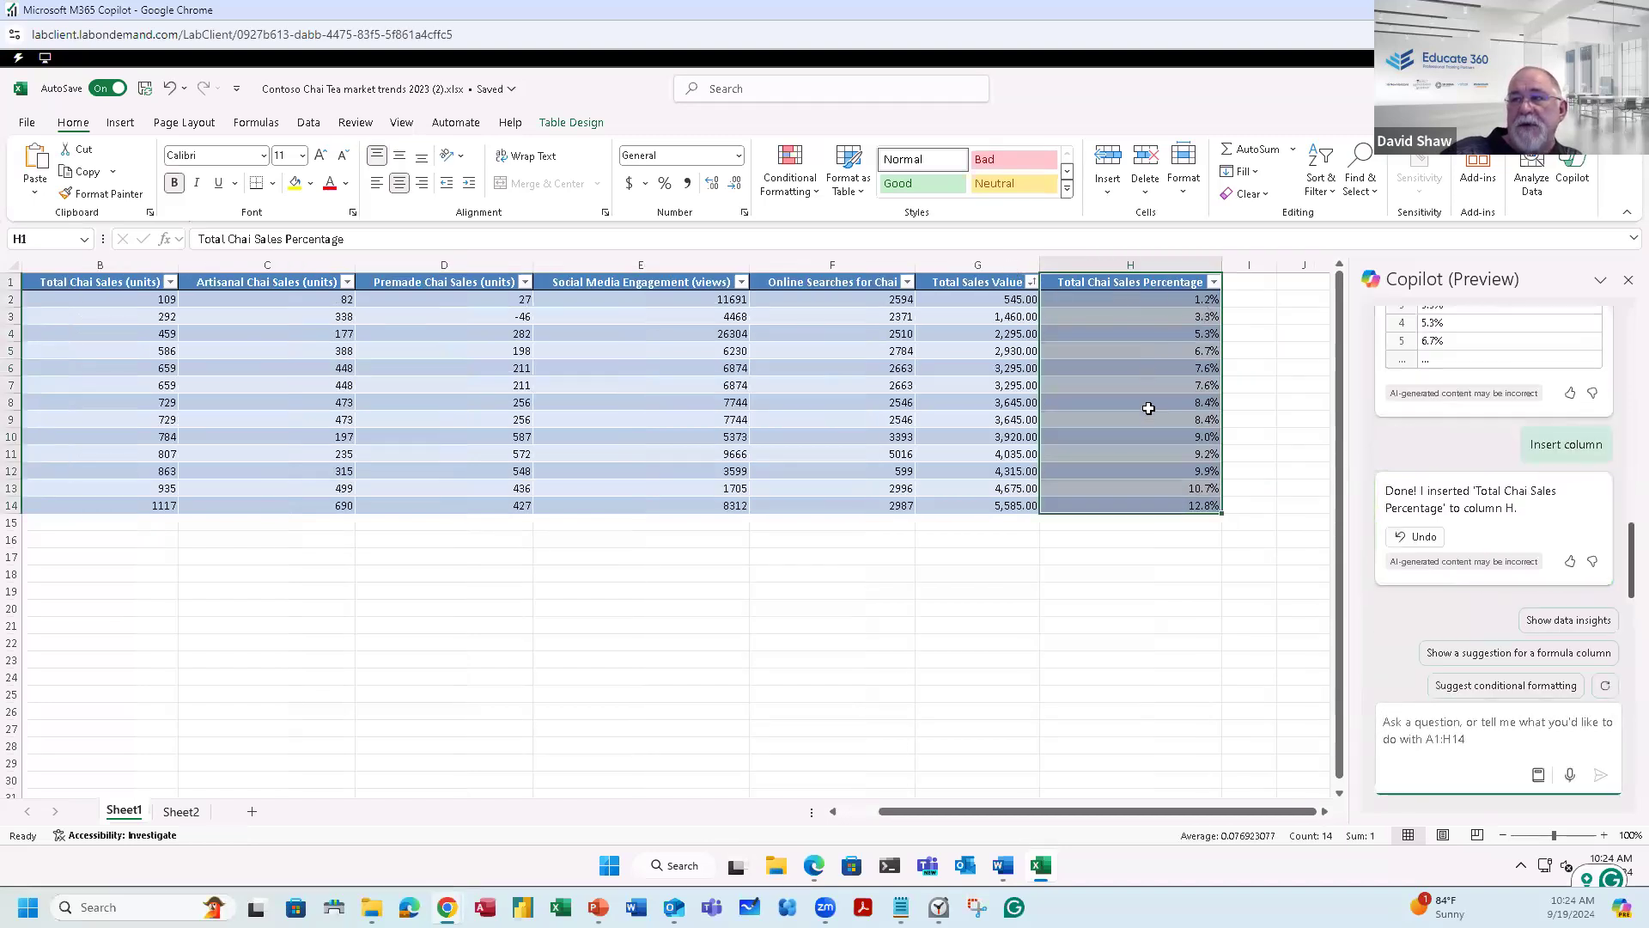
# Step: Ask Copilot to summarize the table using PivotTables or charts and add the Artisanal Chai Sales (units) by Date chart to a new sheet
pyautogui.scroll(5, 1560, 532)
pyautogui.scroll(-5, 1564, 546)
pyautogui.scroll(2, 1564, 548)
pyautogui.scroll(3, 1561, 548)
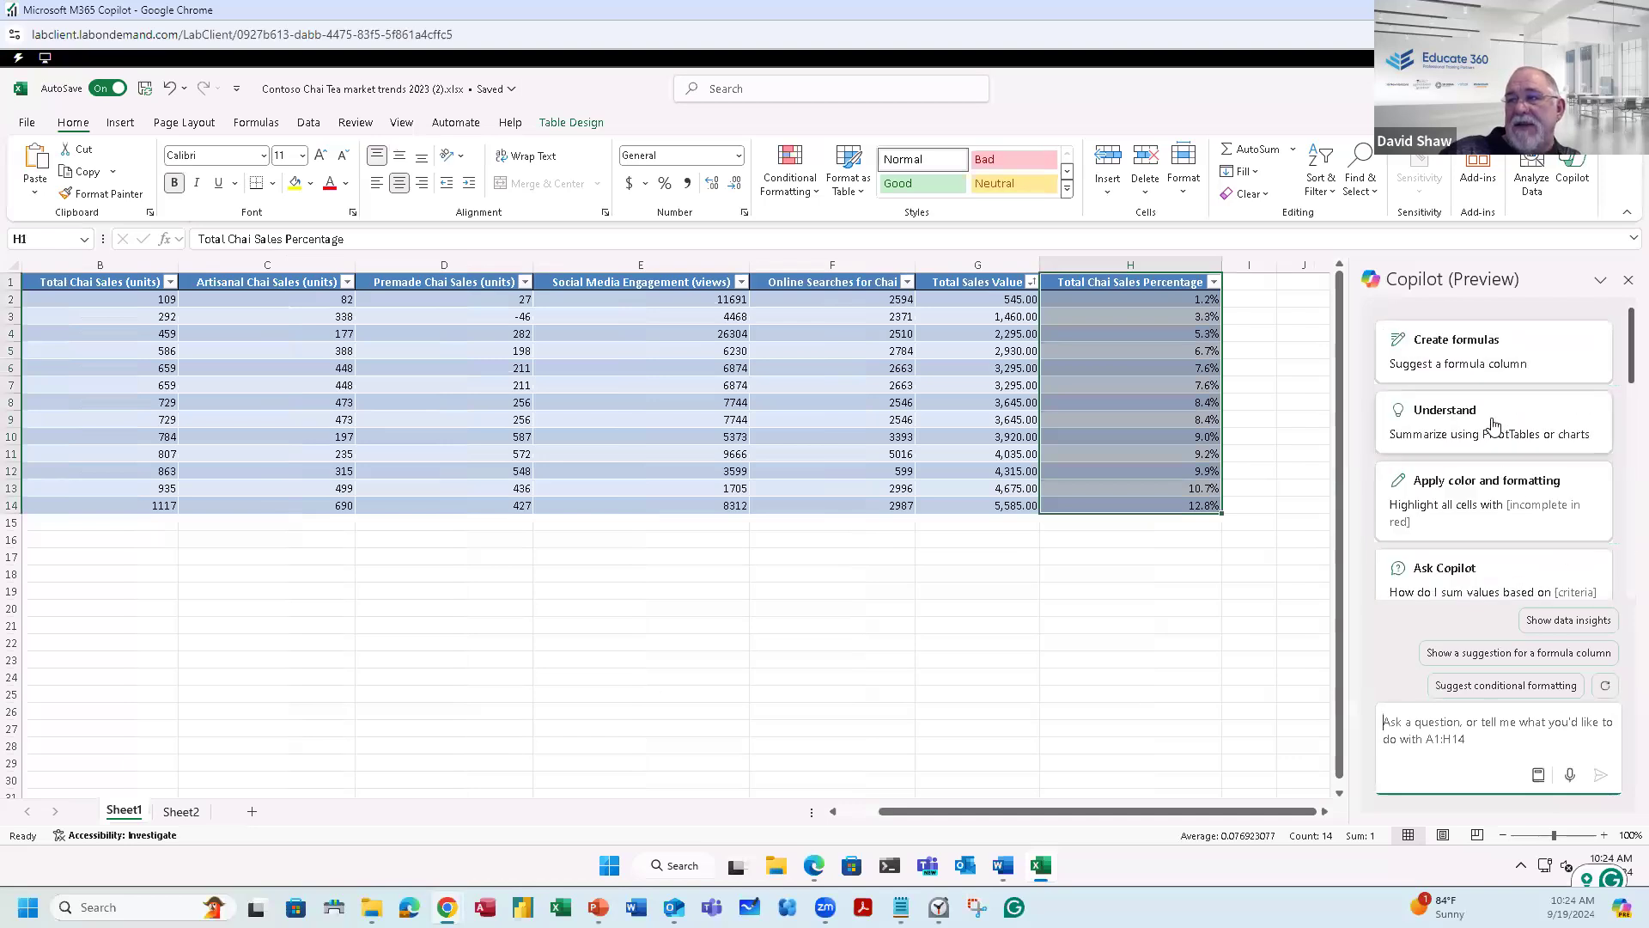
pyautogui.click(1502, 435)
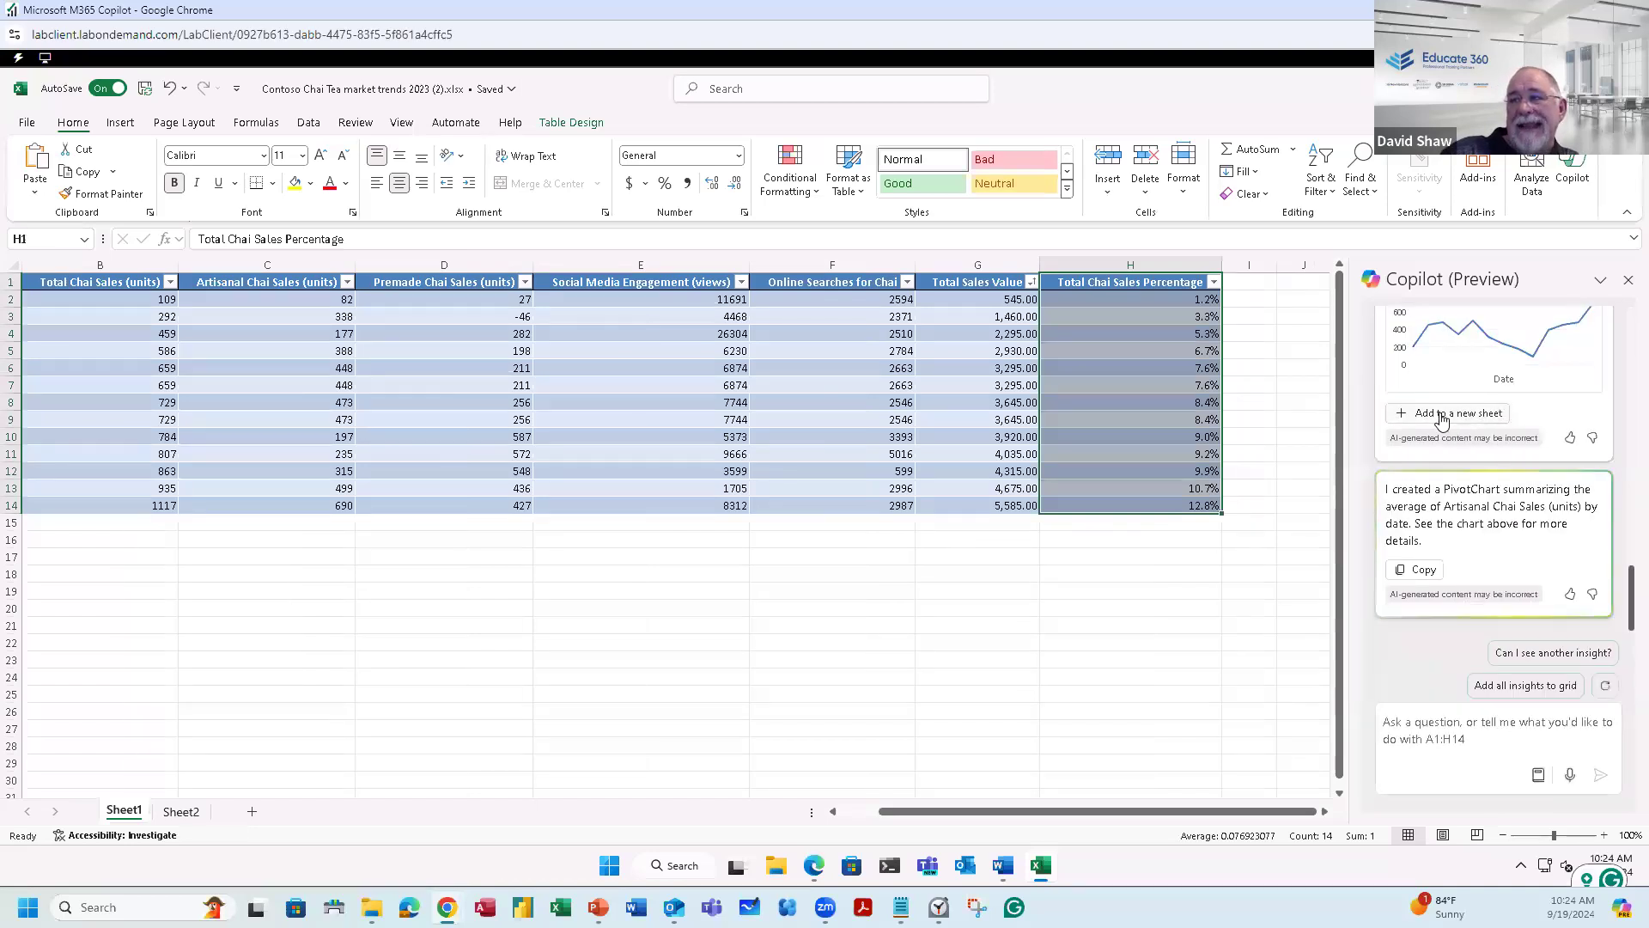
pyautogui.click(1443, 414)
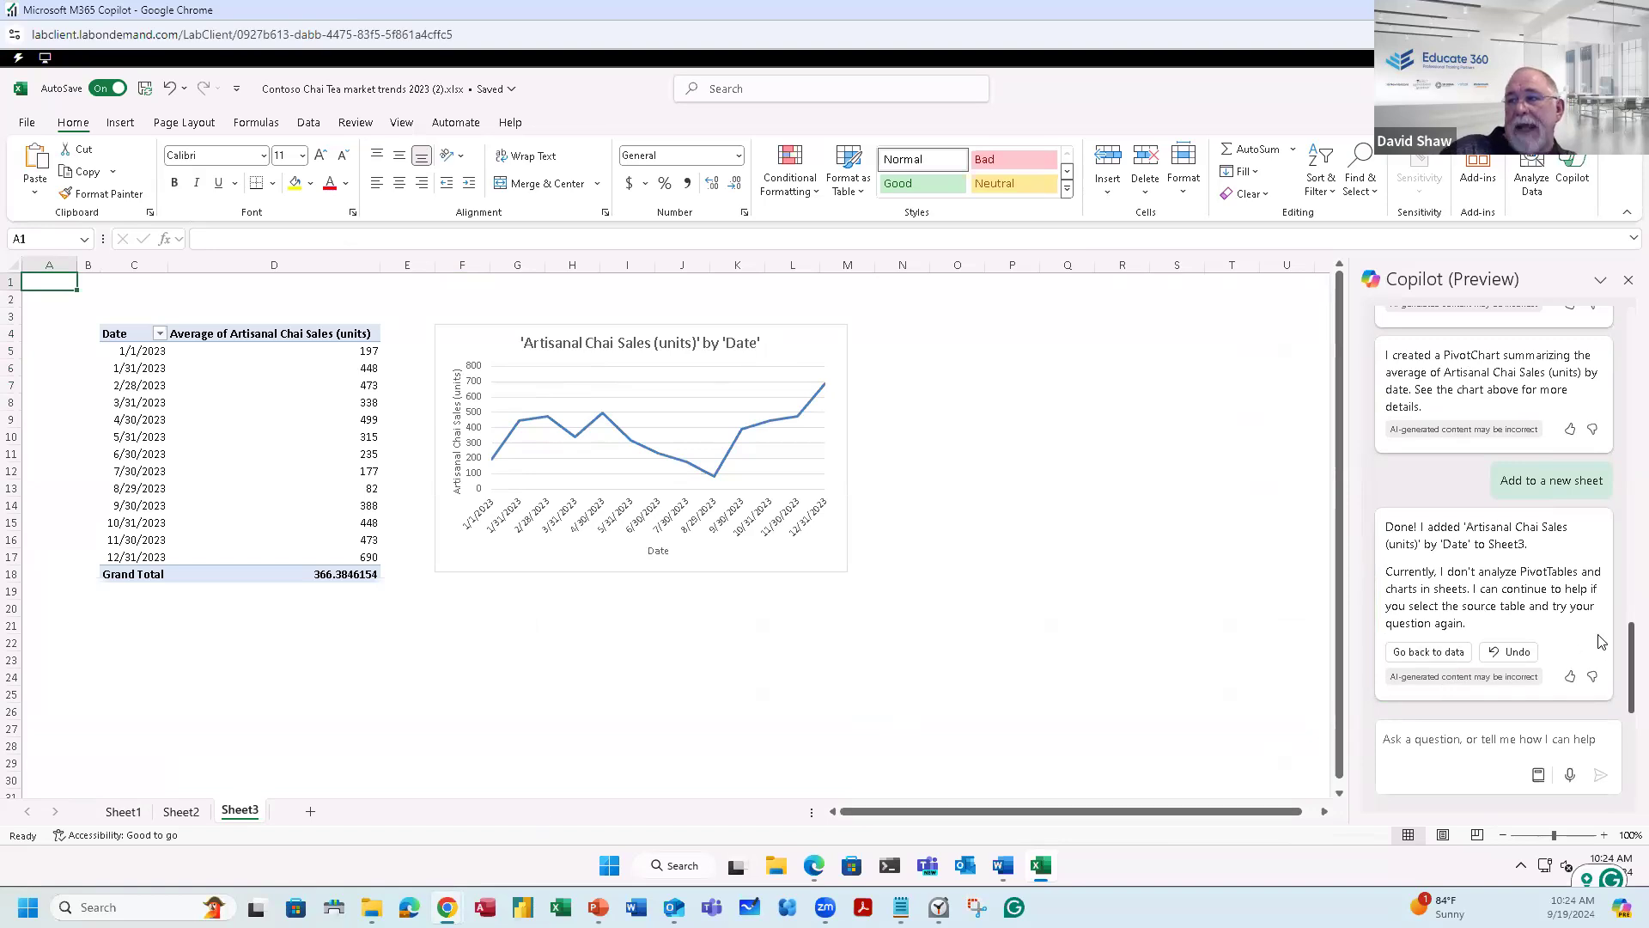
# Step: Try Copilot's suggested Understand prompt "Show insights about the data" on the new PivotChart sheet
pyautogui.scroll(2, 1598, 644)
pyautogui.click(1538, 777)
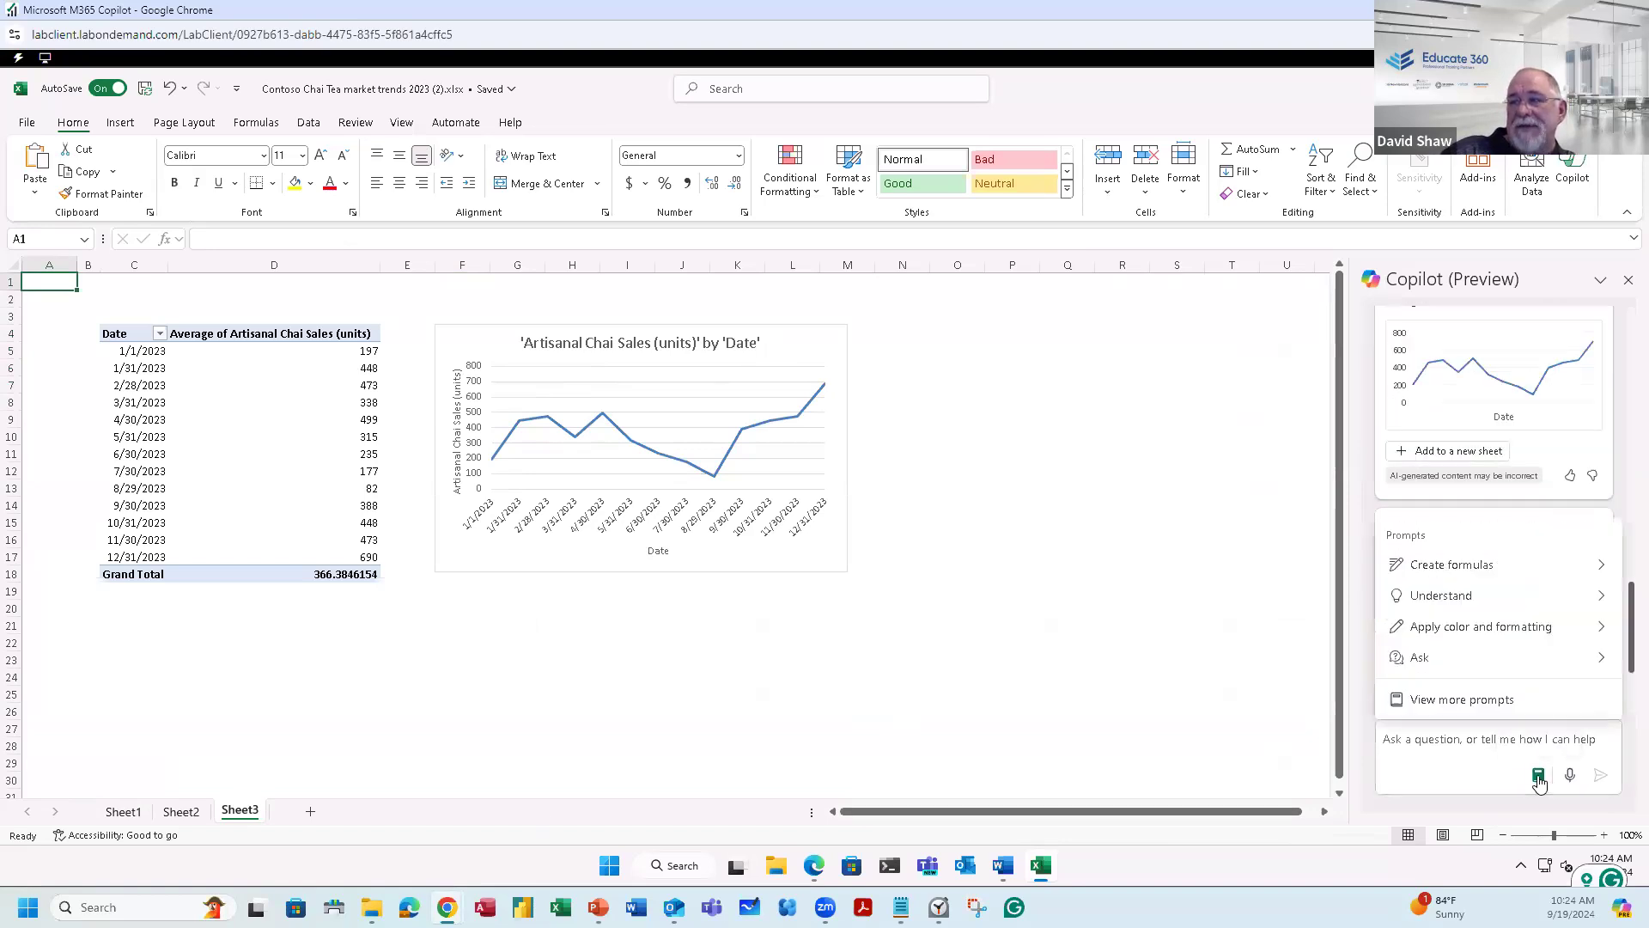
pyautogui.click(1481, 602)
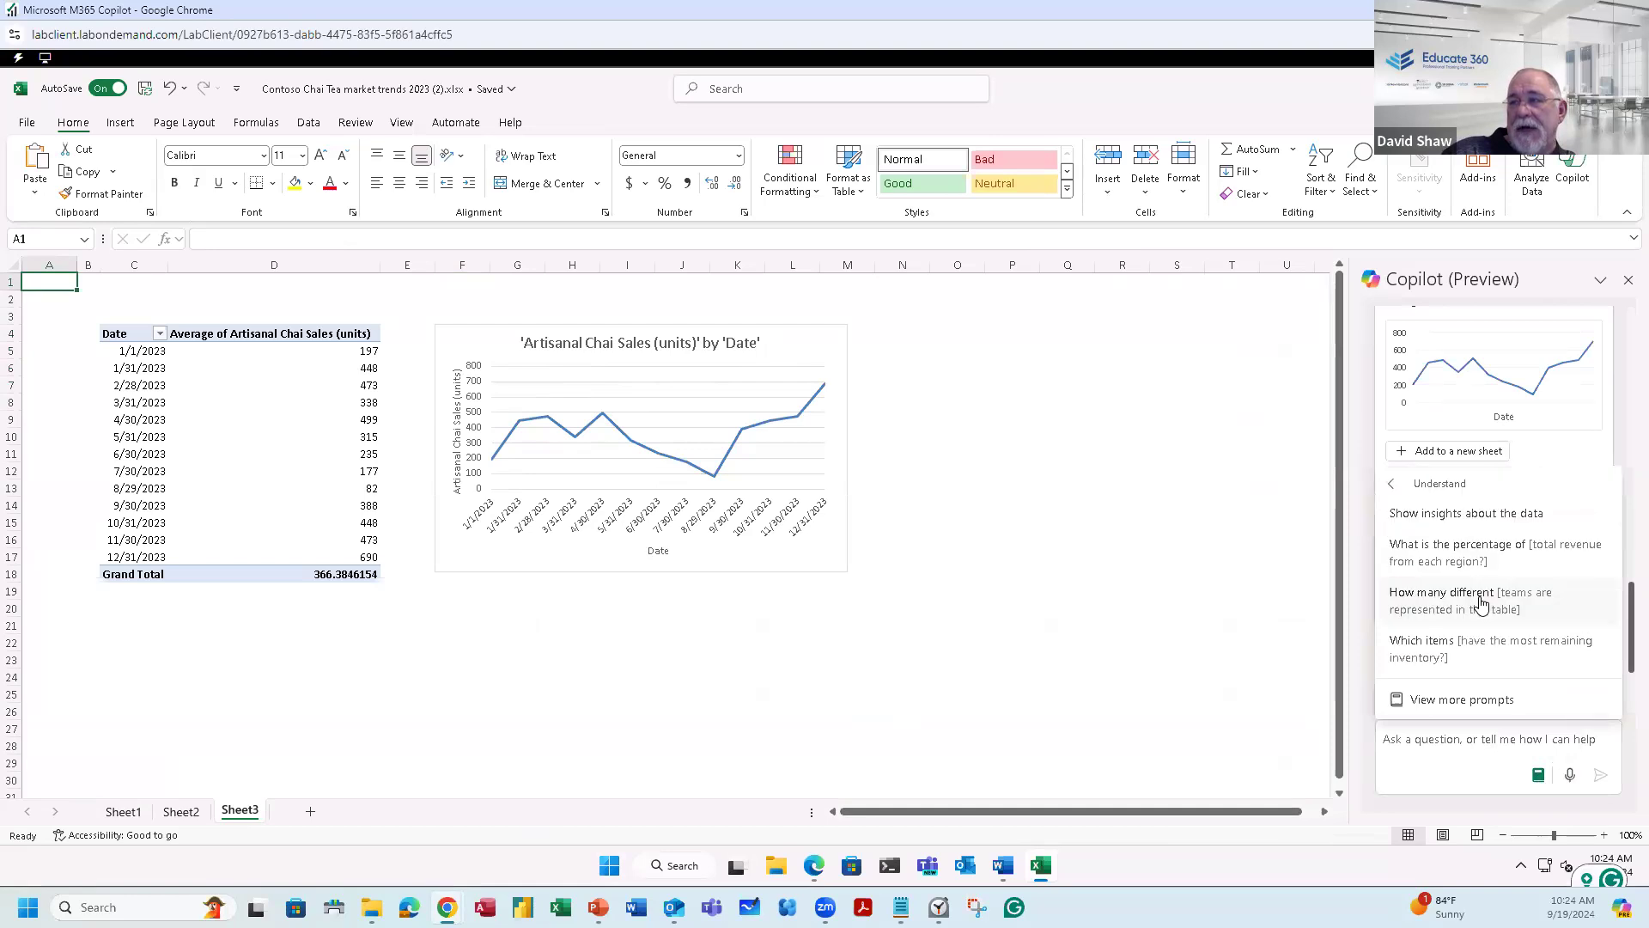
pyautogui.click(1489, 514)
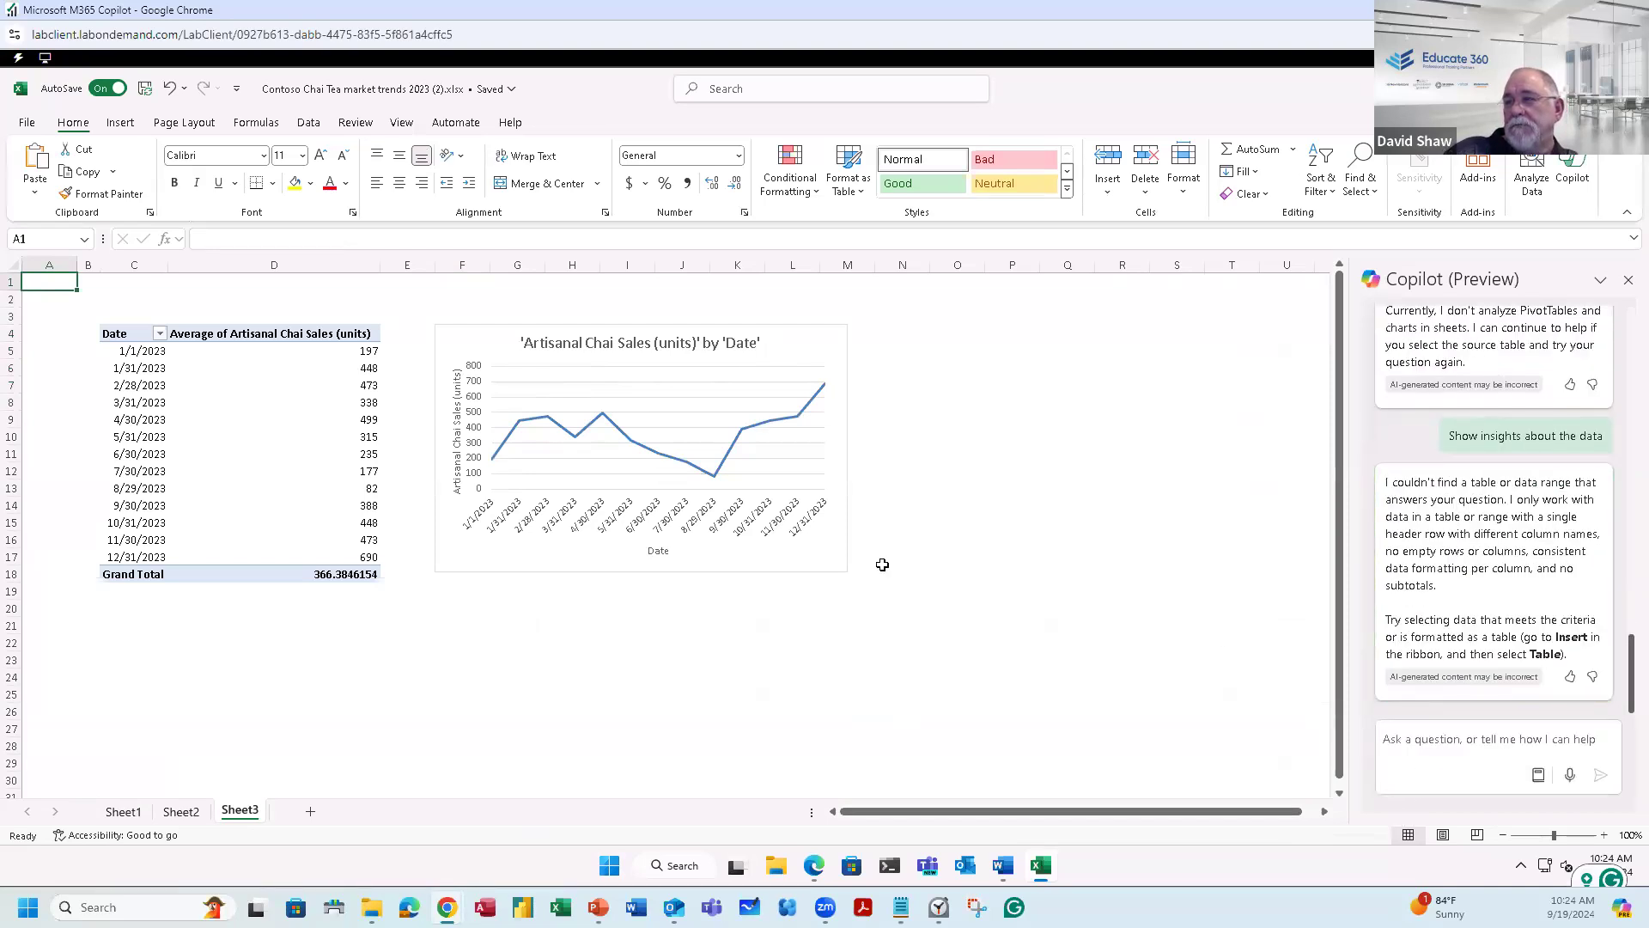
# Step: Request data insights for the Sheet1 table from Copilot and add the Total Chai Sales Percentage by Date chart to a new sheet
pyautogui.click(134, 814)
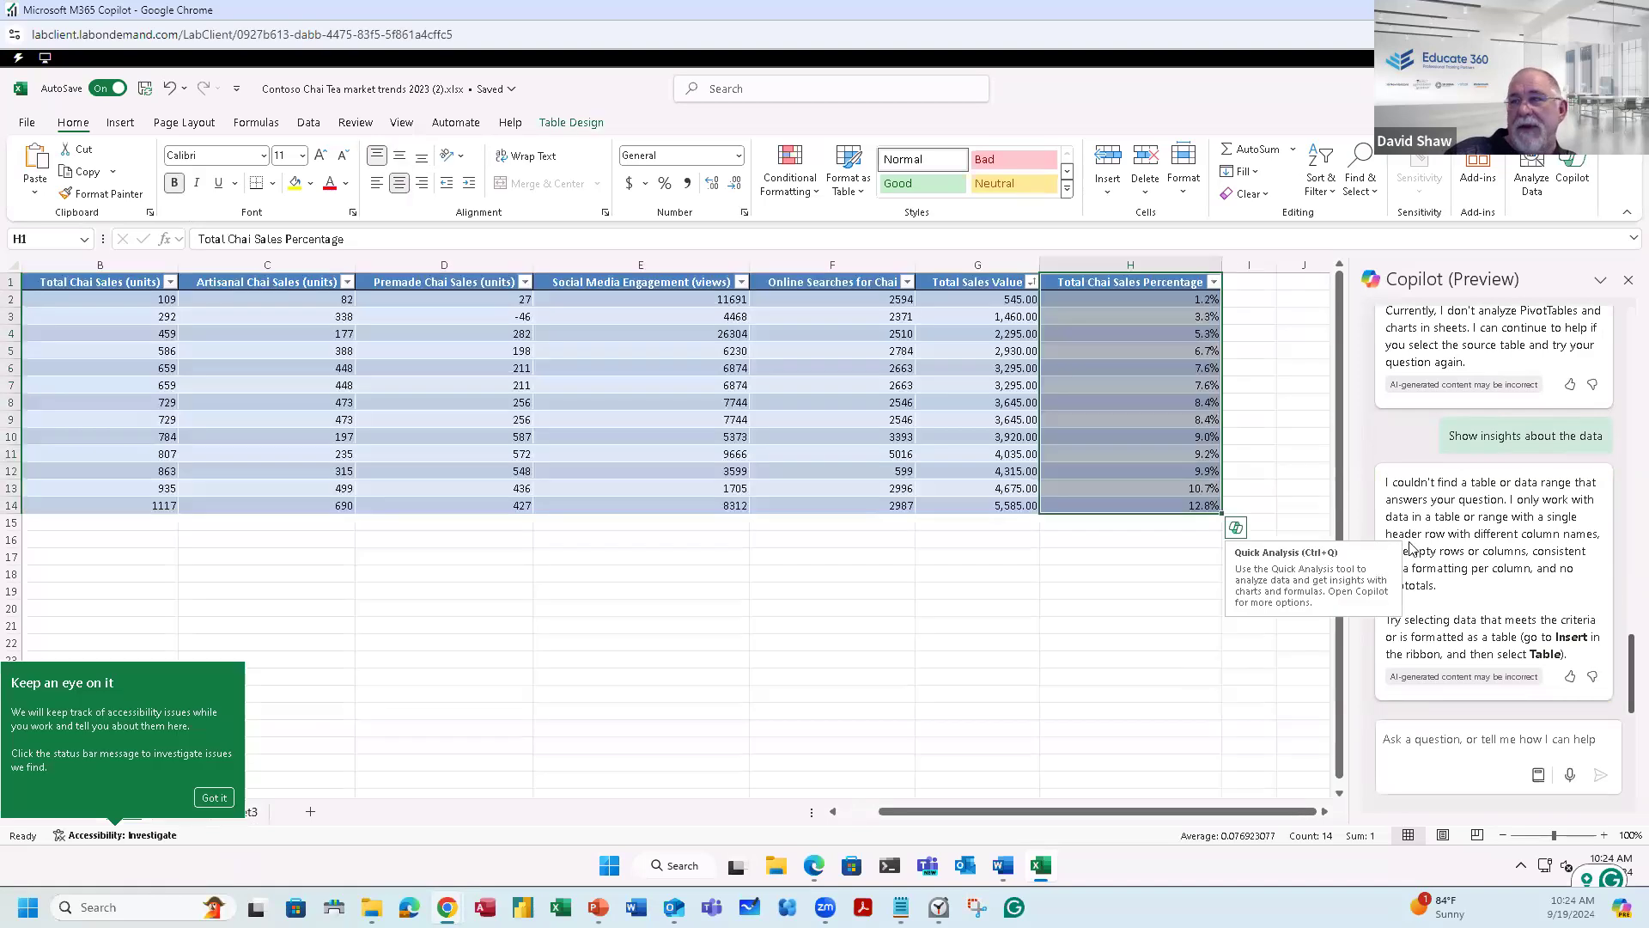
pyautogui.click(839, 368)
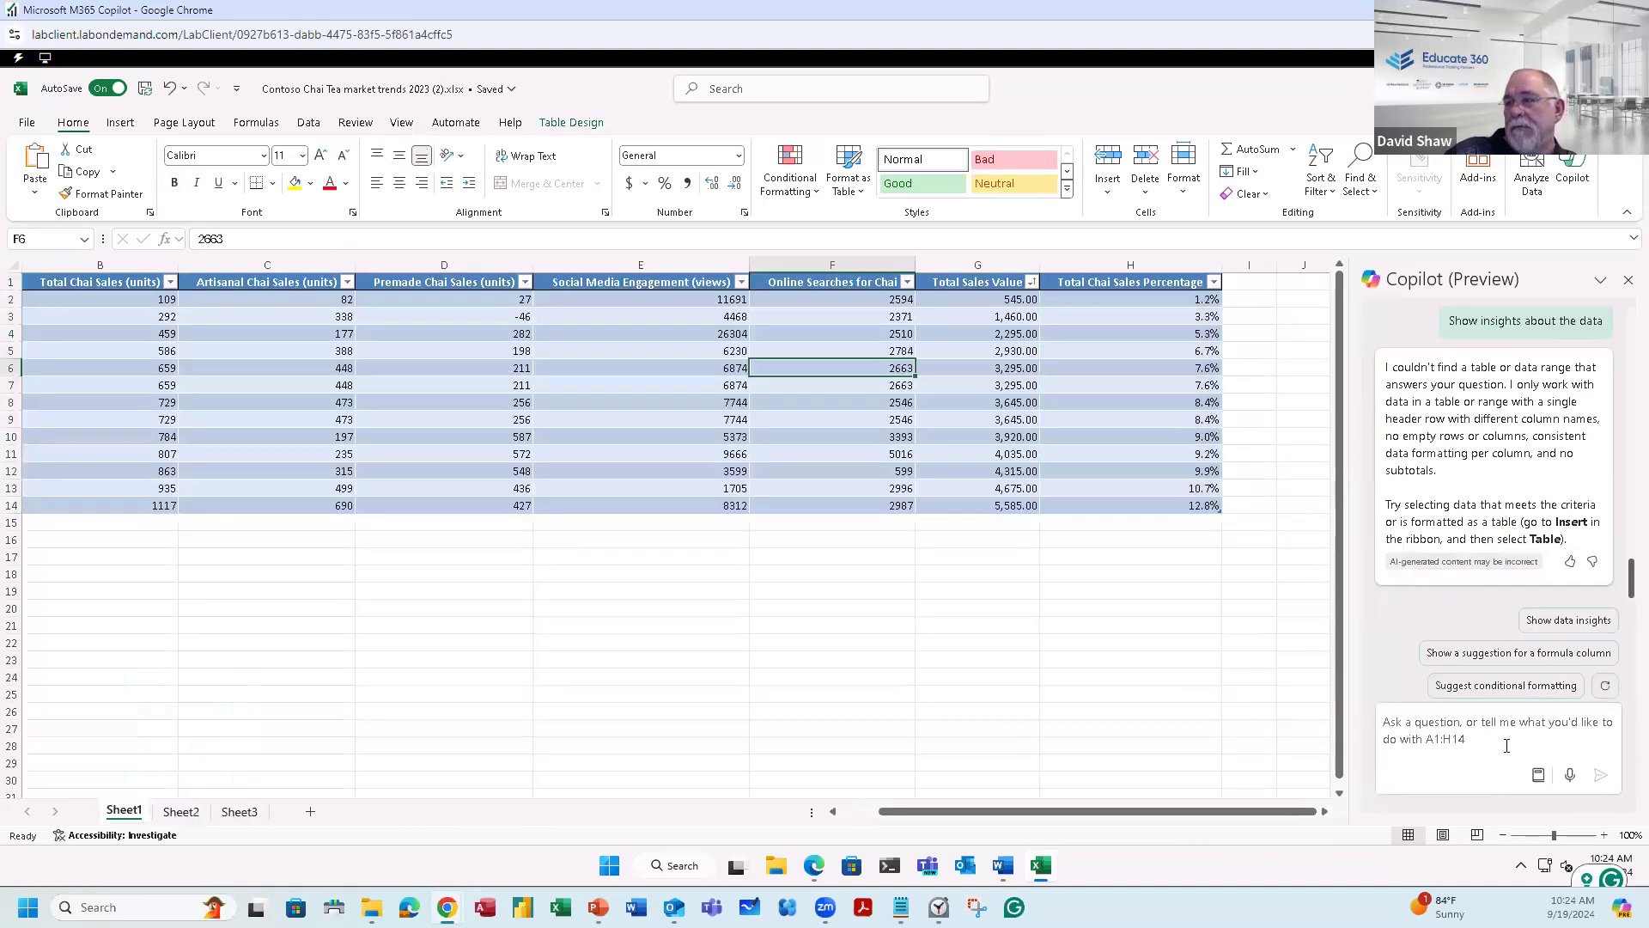
pyautogui.click(1575, 621)
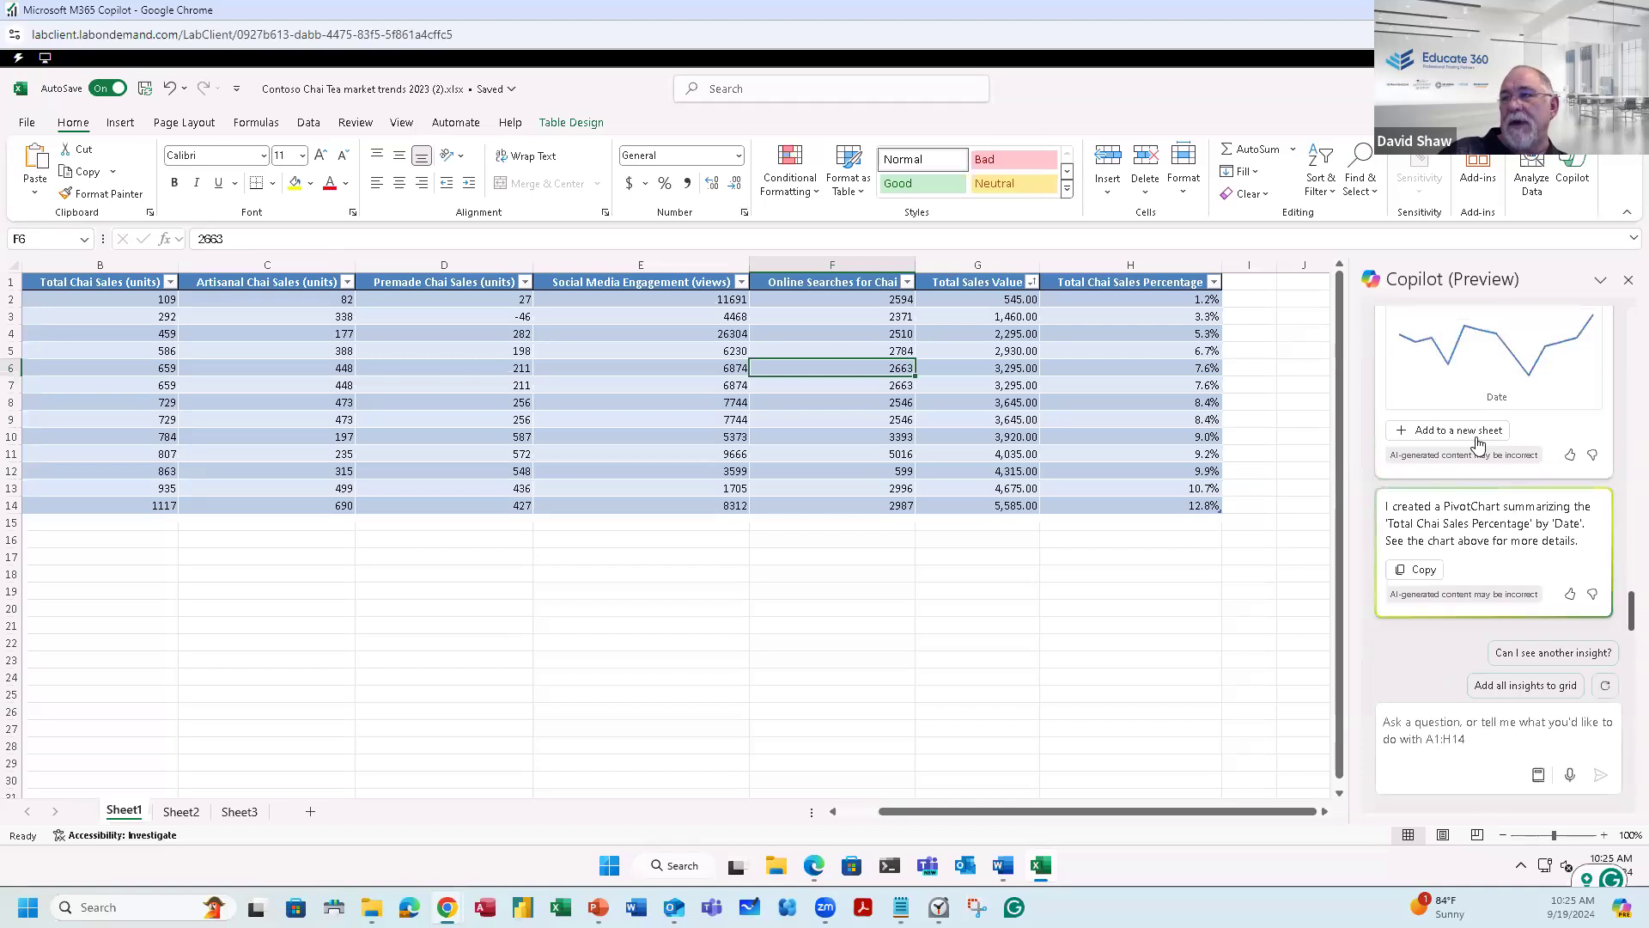
pyautogui.click(1460, 434)
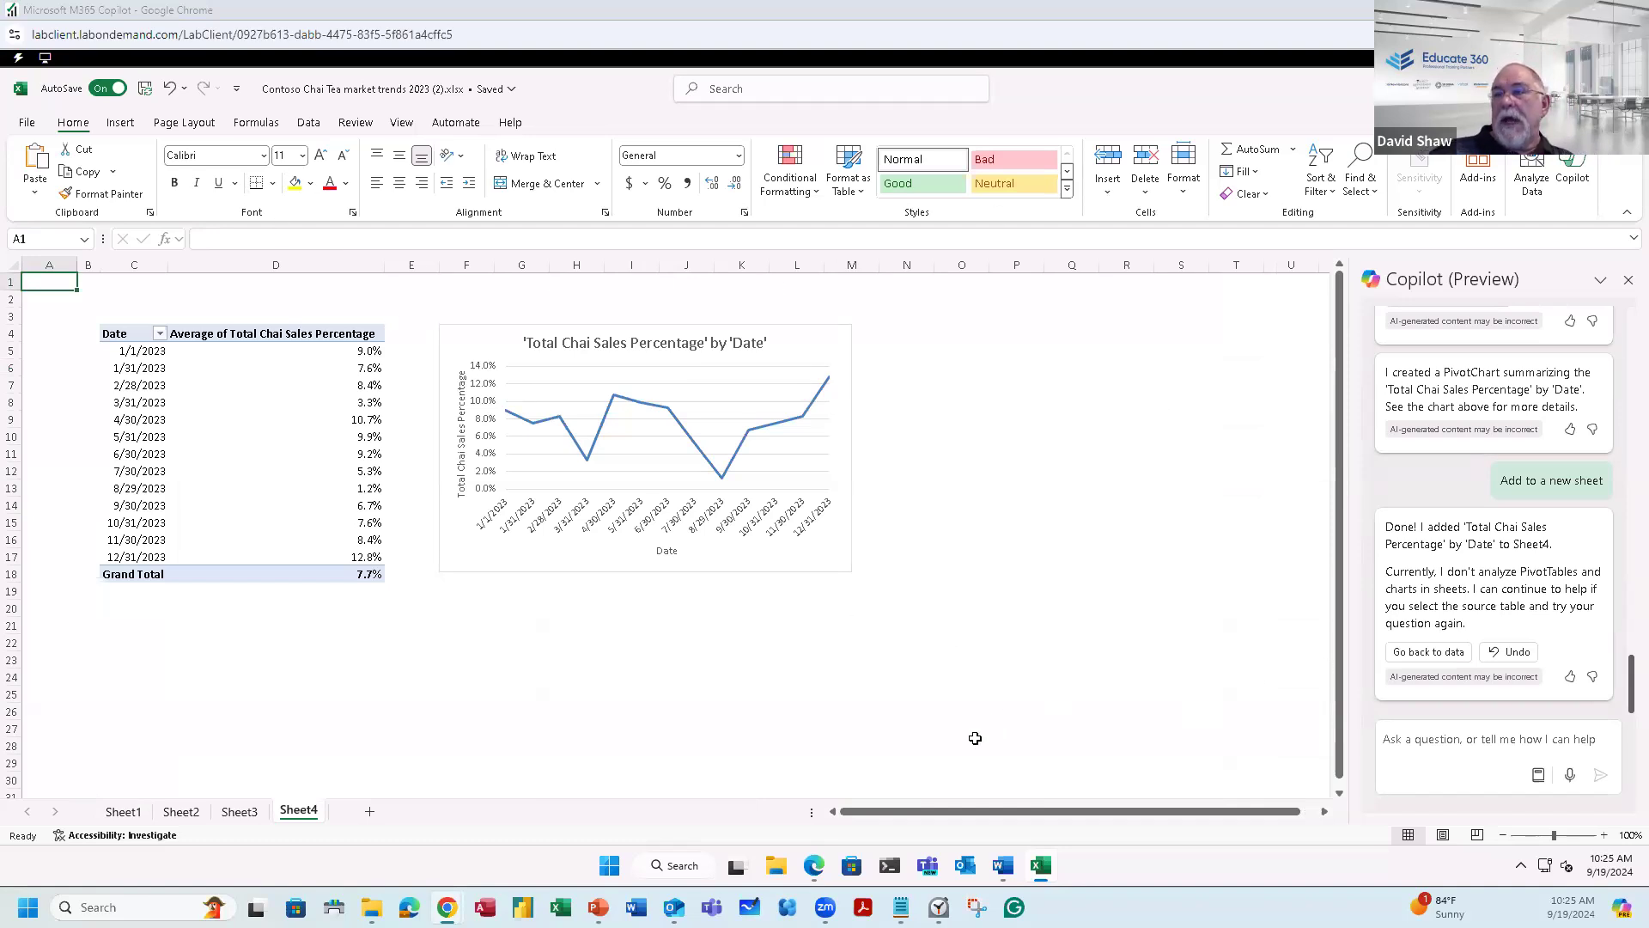
# Step: Switch to Outlook, create a new blank email and bring up its Copilot drafting and coaching options
pyautogui.moveTo(1030, 867)
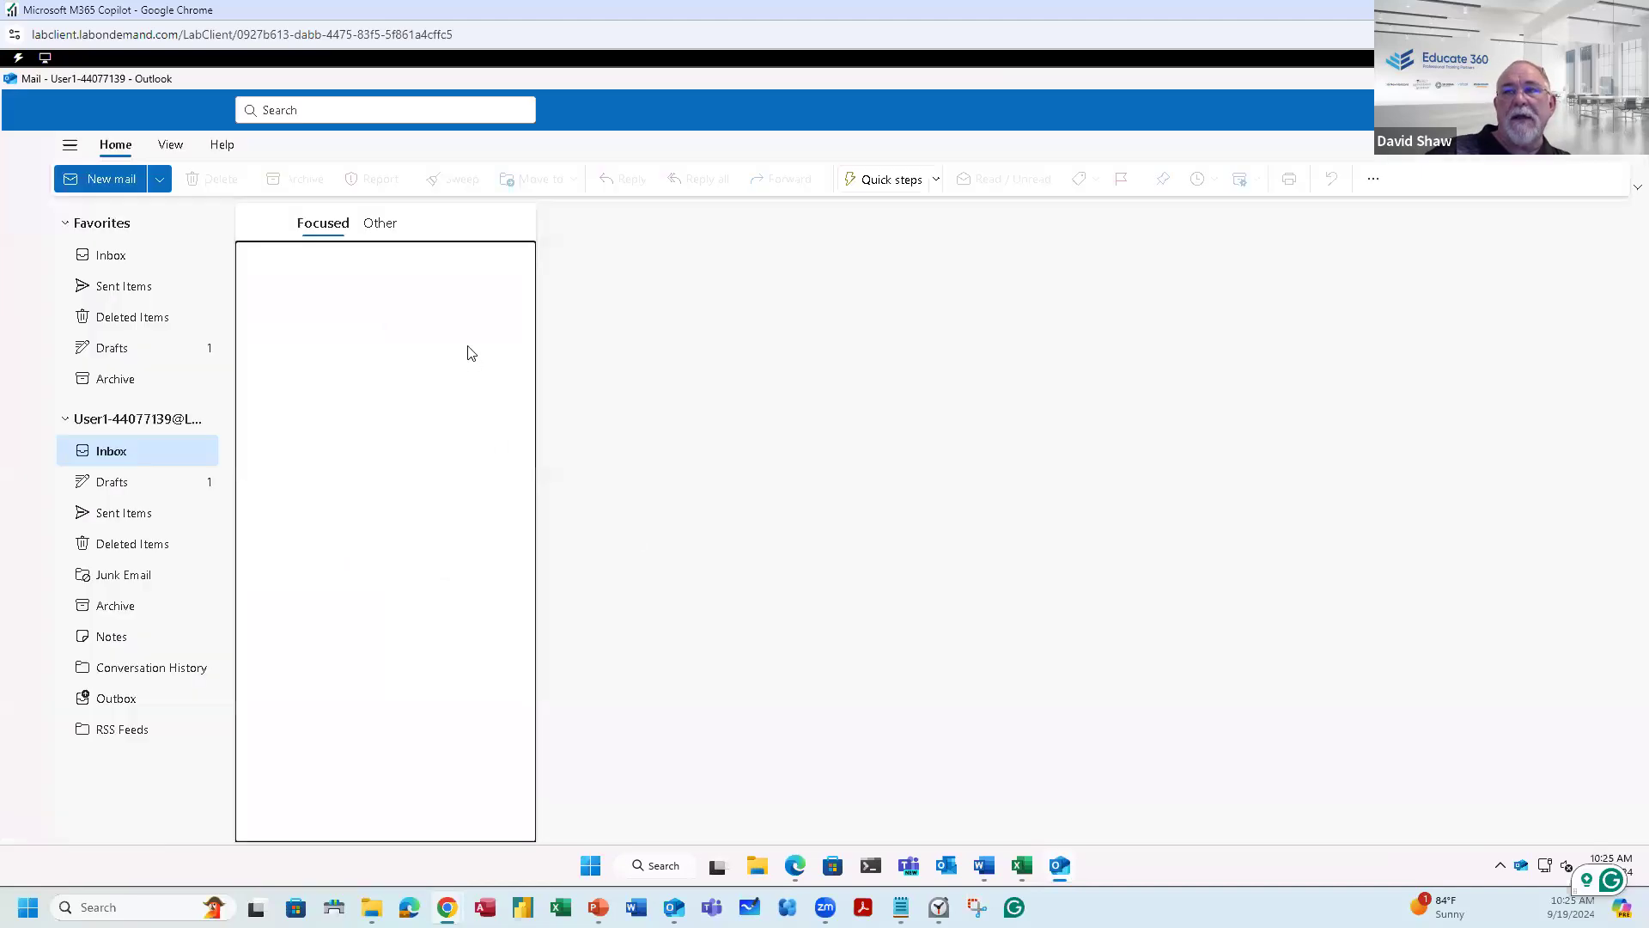
pyautogui.click(105, 156)
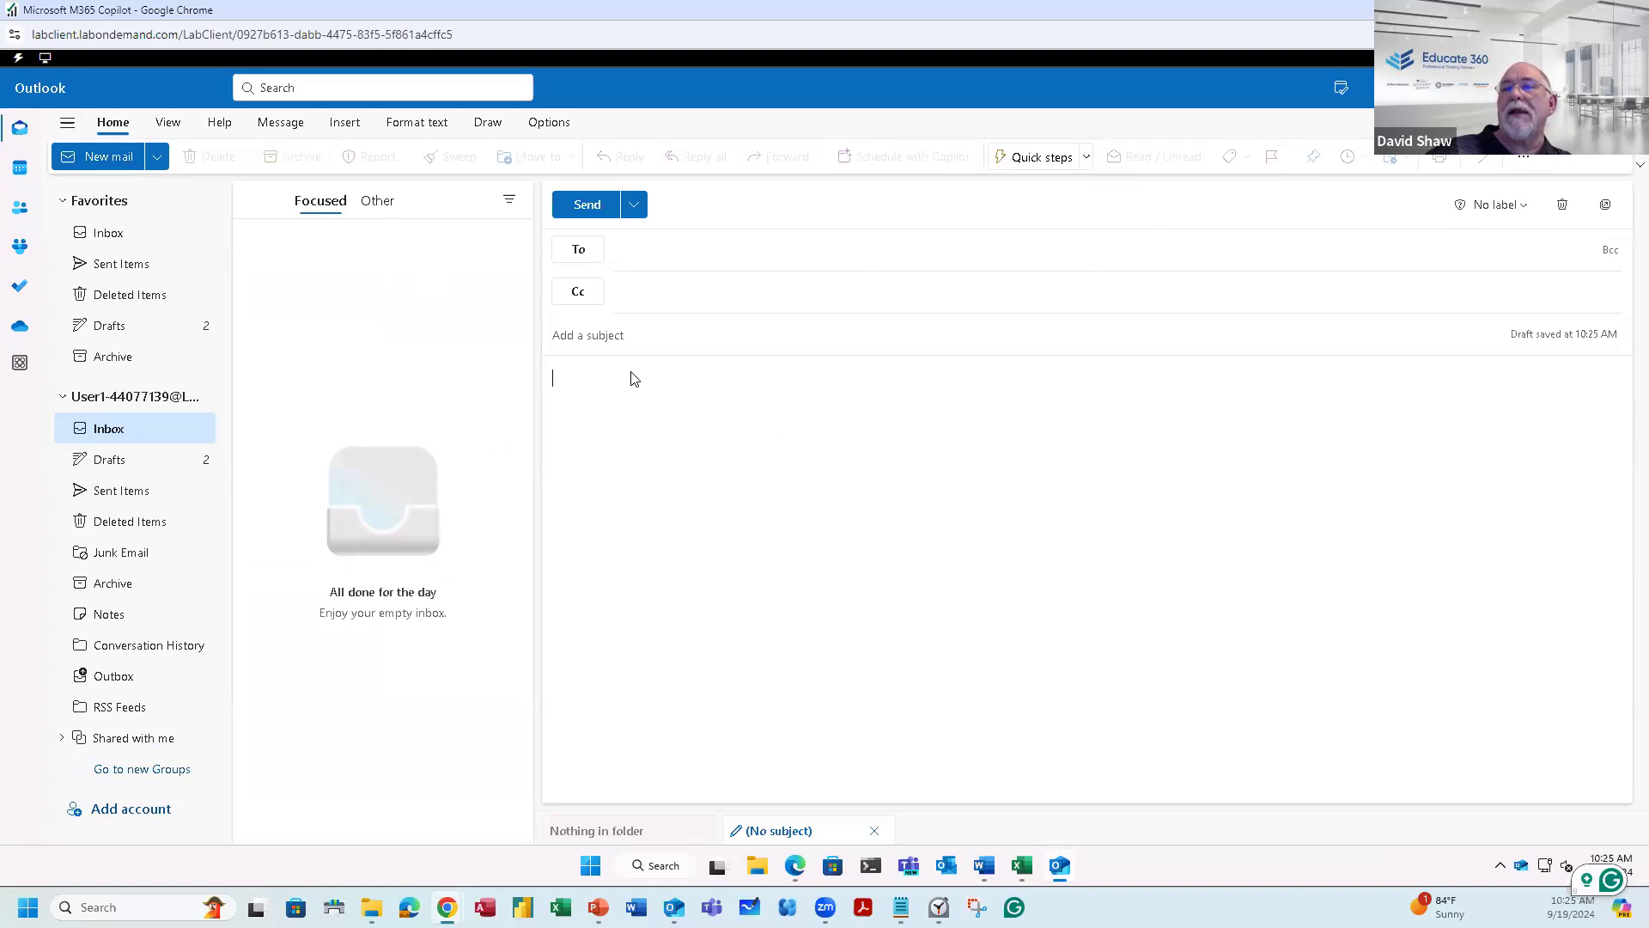
pyautogui.click(90, 159)
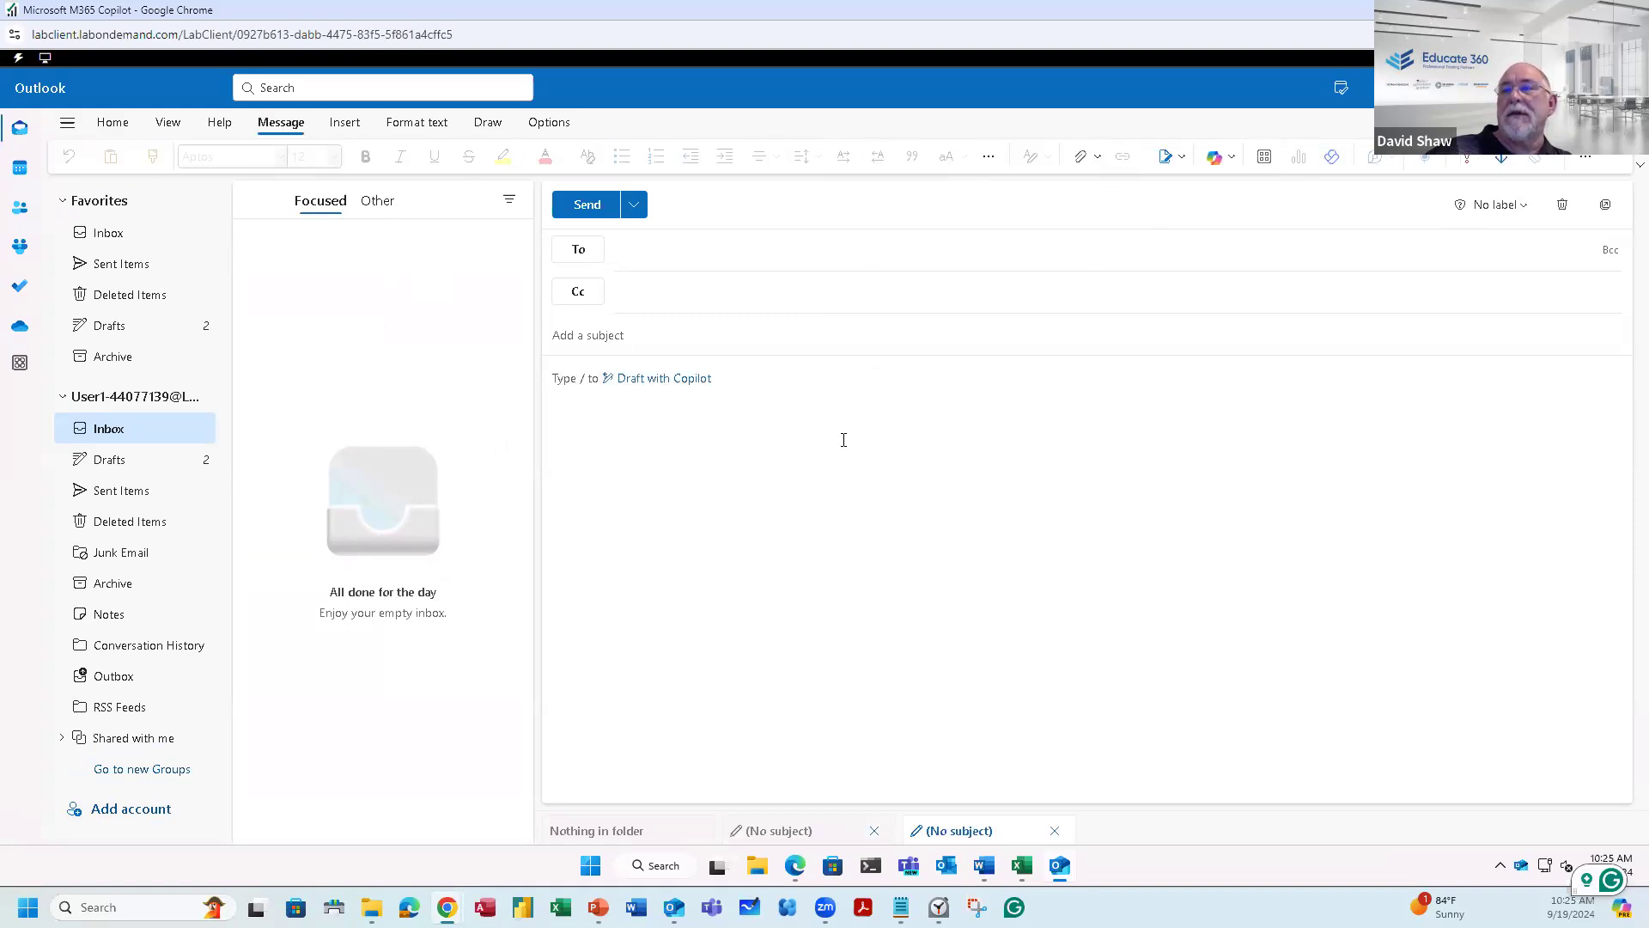
pyautogui.click(1232, 159)
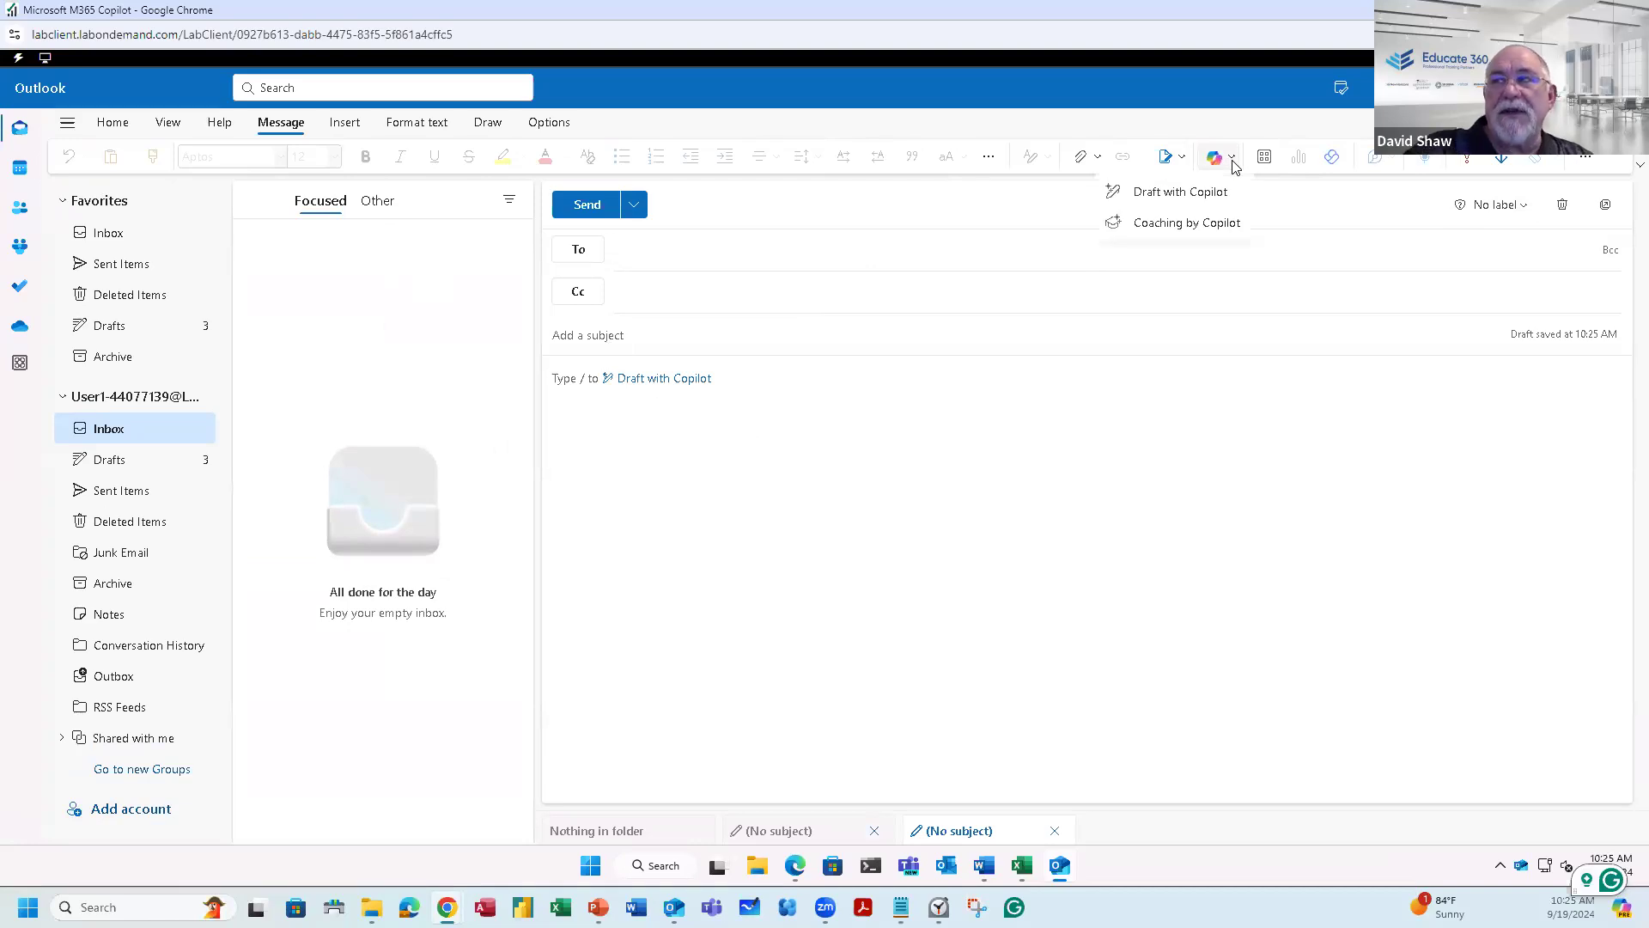